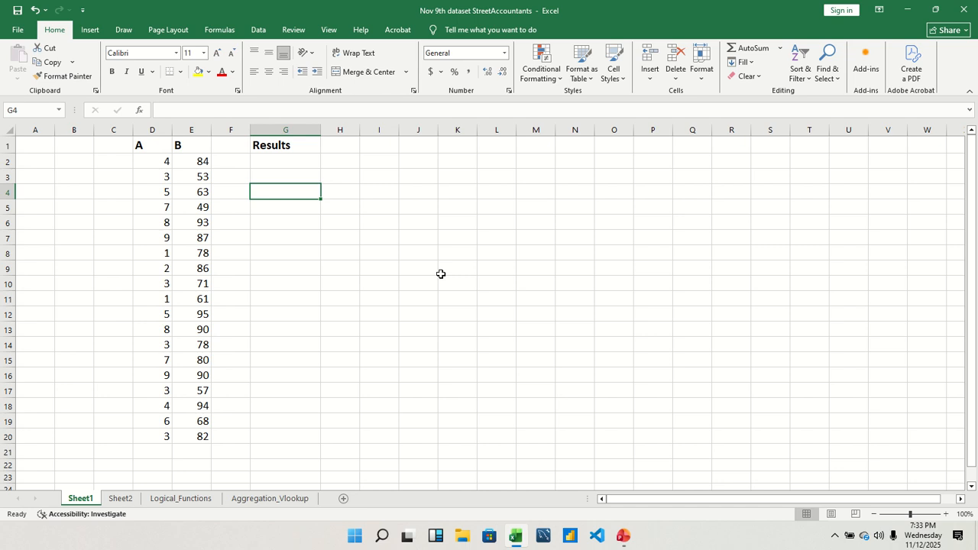
- Enter the label "Relative" in cell K7 and the label "Absolute" in cell K9
click(441, 273)
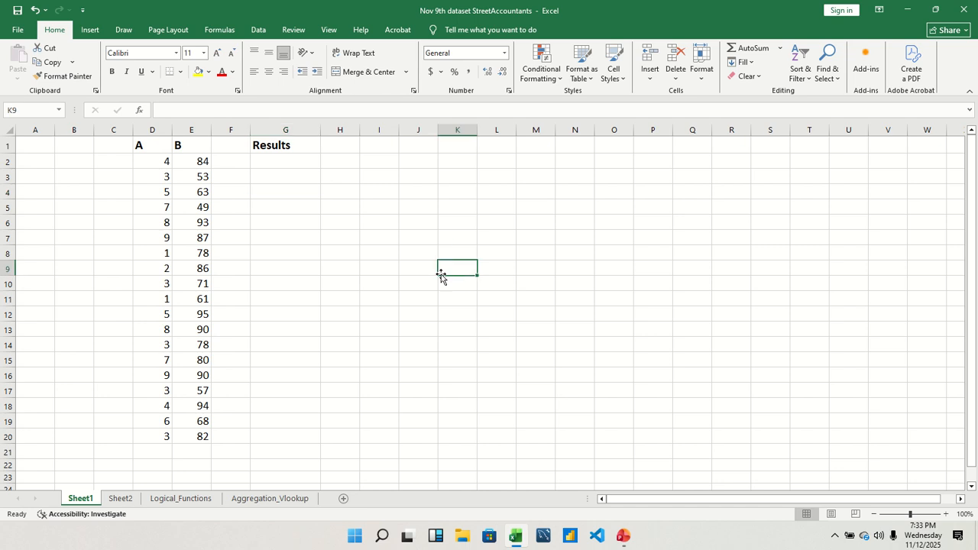
click(450, 236)
text(R)
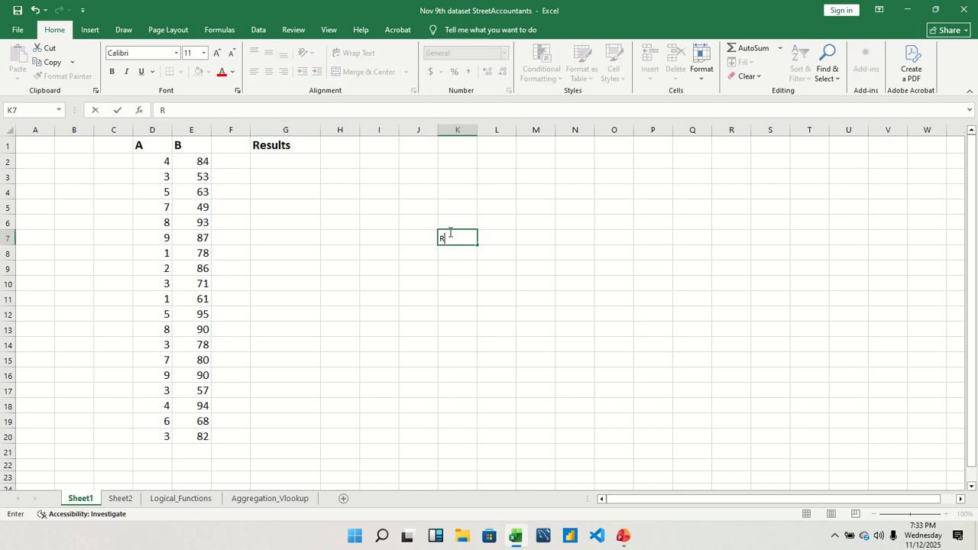
text(elative)
click(454, 269)
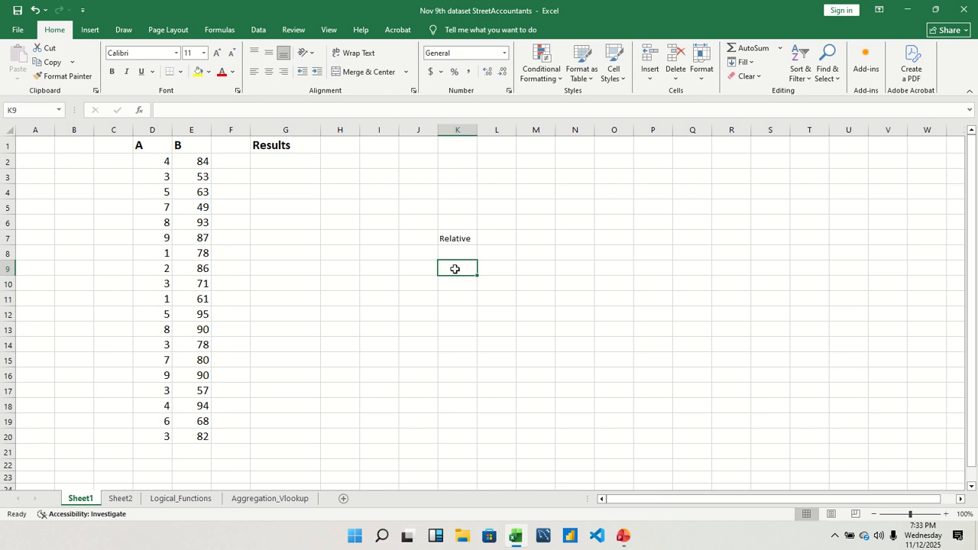
text(Abs)
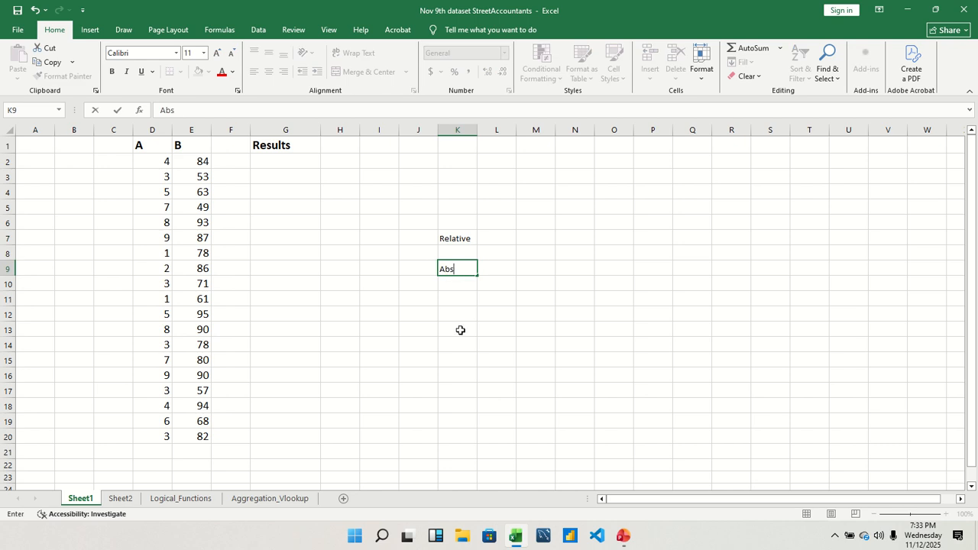
text(ol)
text(ute)
- Format the Relative and Absolute labels in K7:K10 as bold with font size 16
drag(443, 237, 461, 282)
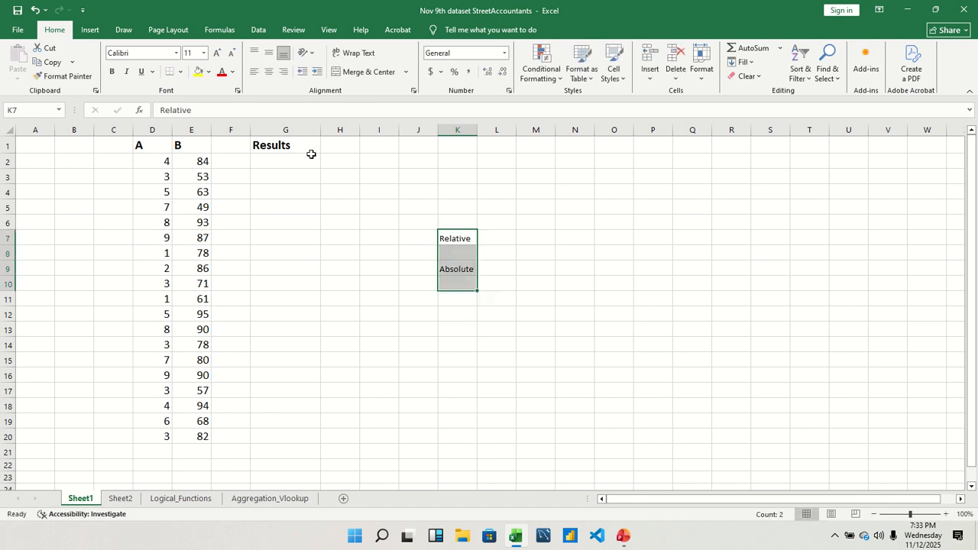
click(112, 71)
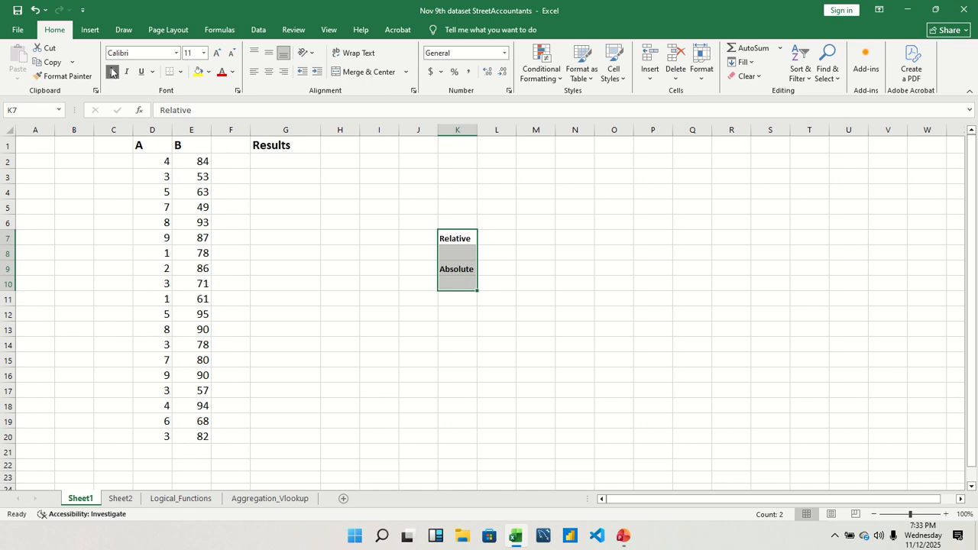
click(203, 53)
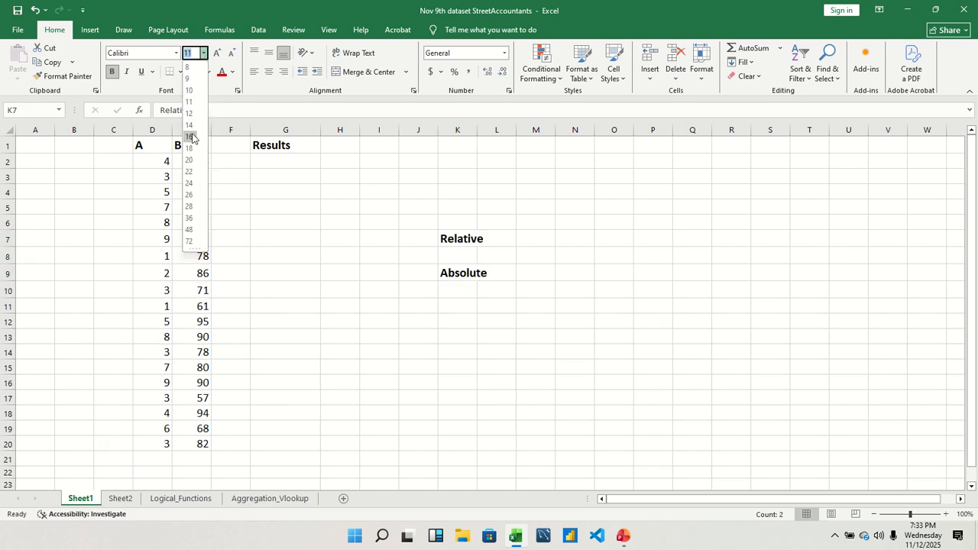
click(190, 136)
click(428, 269)
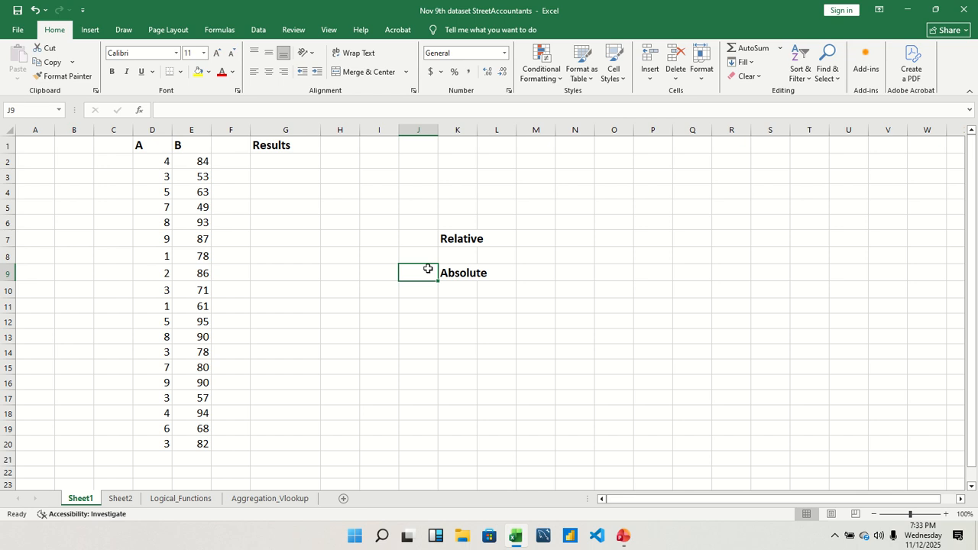
- Enter the formula =E2*D2 in G2 under Results and fill it down through G20
click(269, 162)
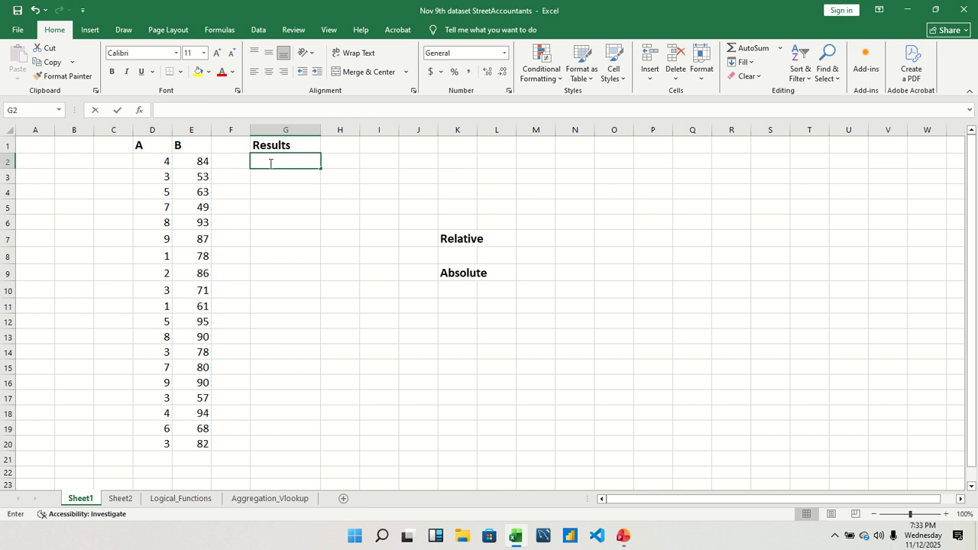
click(184, 145)
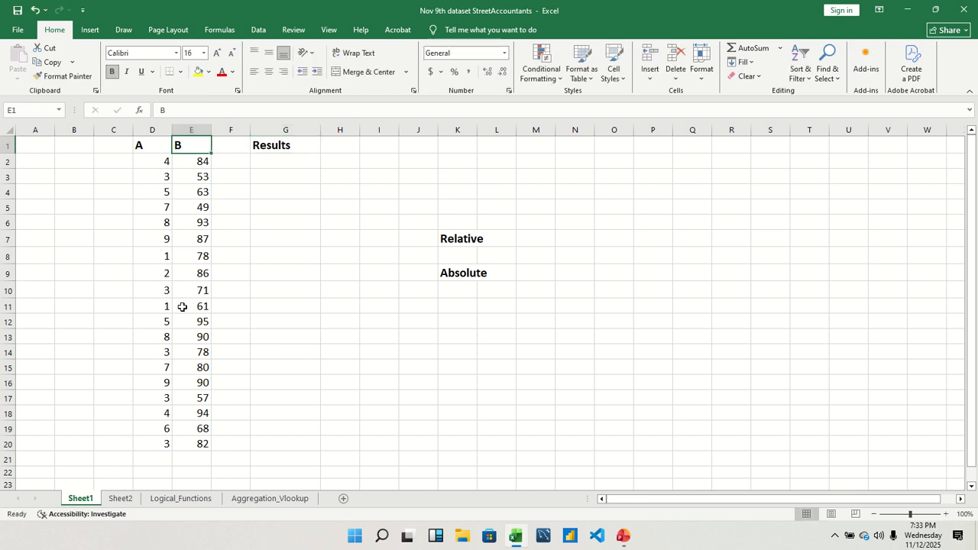
double_click(262, 162)
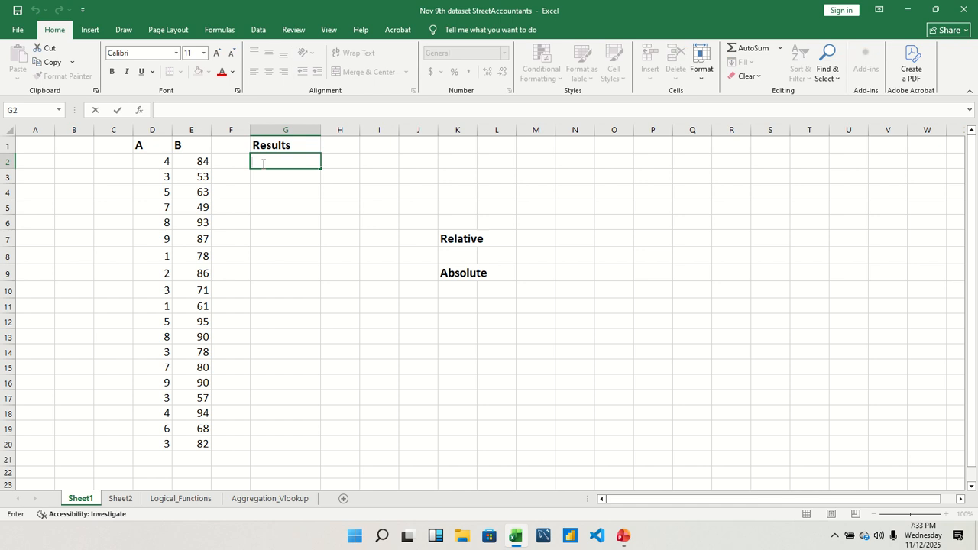
text(=)
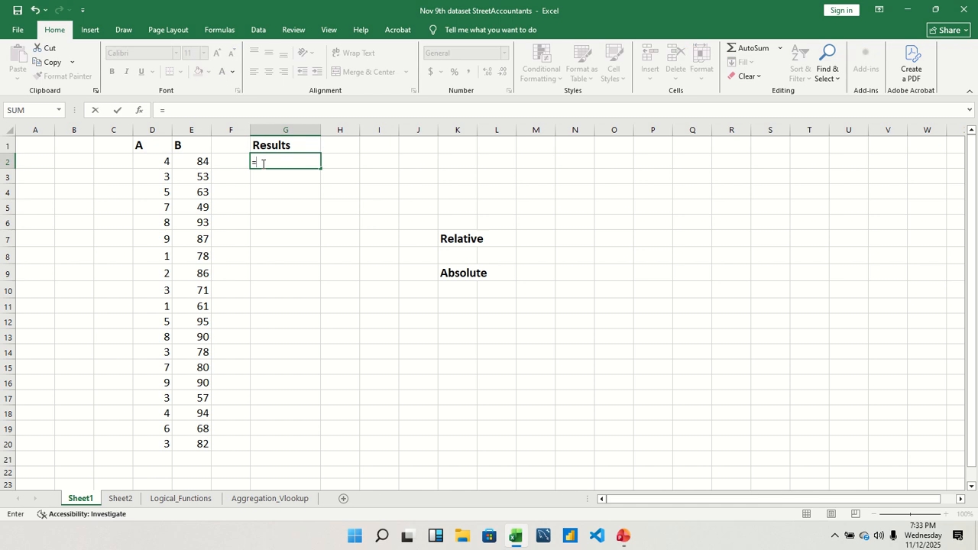
click(204, 161)
text(*)
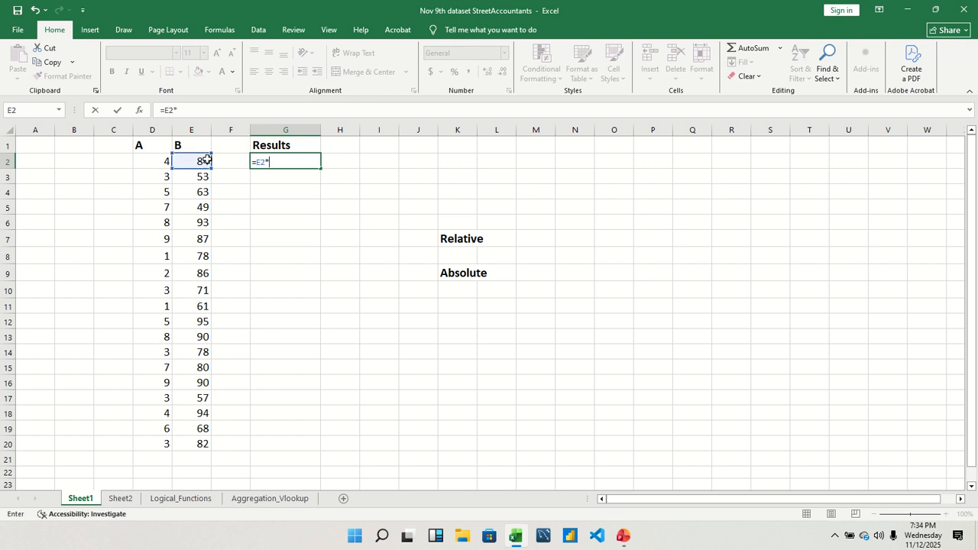
click(153, 161)
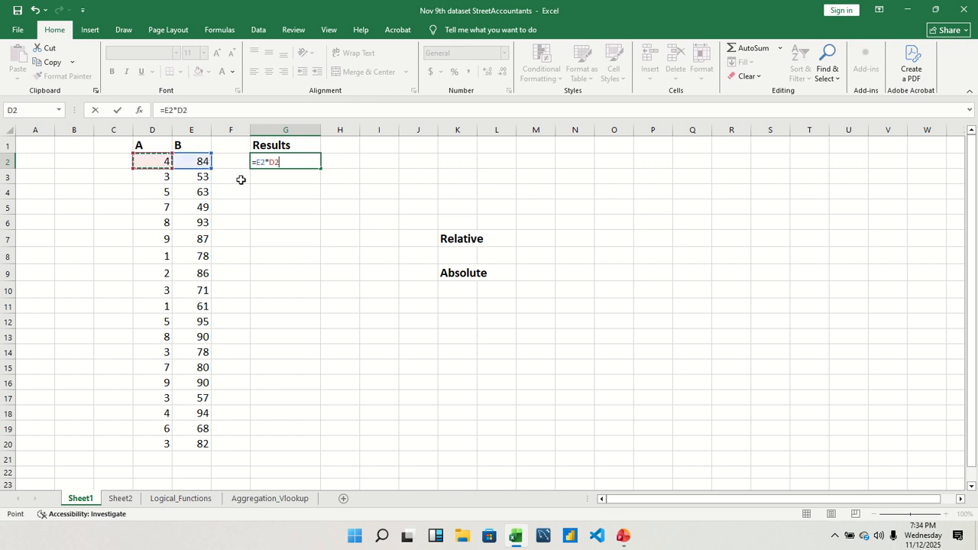
key(Return)
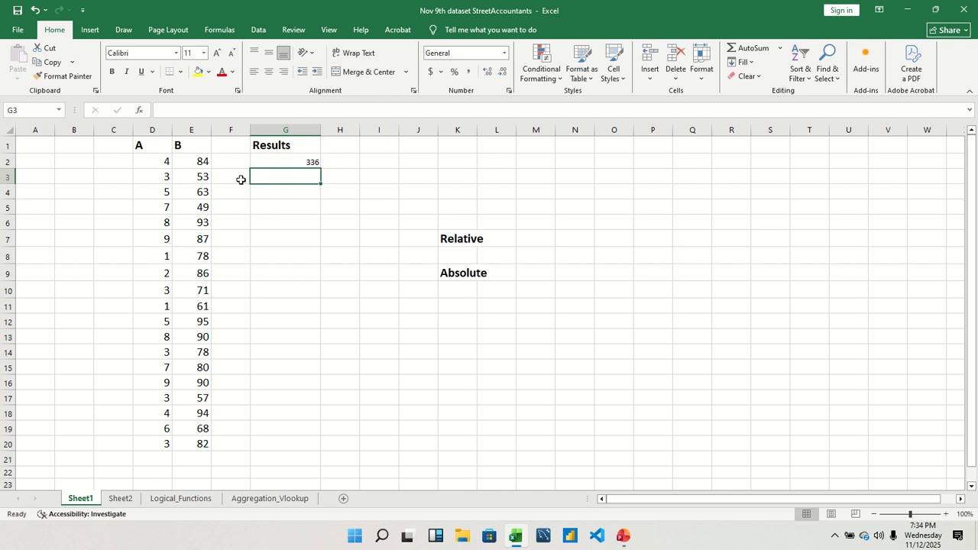
click(306, 164)
drag(321, 167, 314, 454)
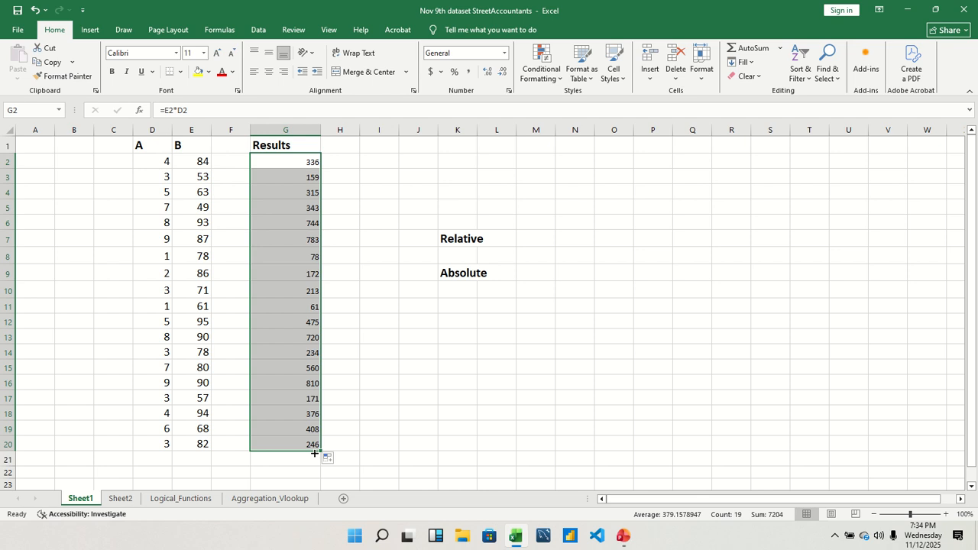
- Examine which cells the filled formulas in G13 and G8 refer to, leaving them unedited
click(301, 346)
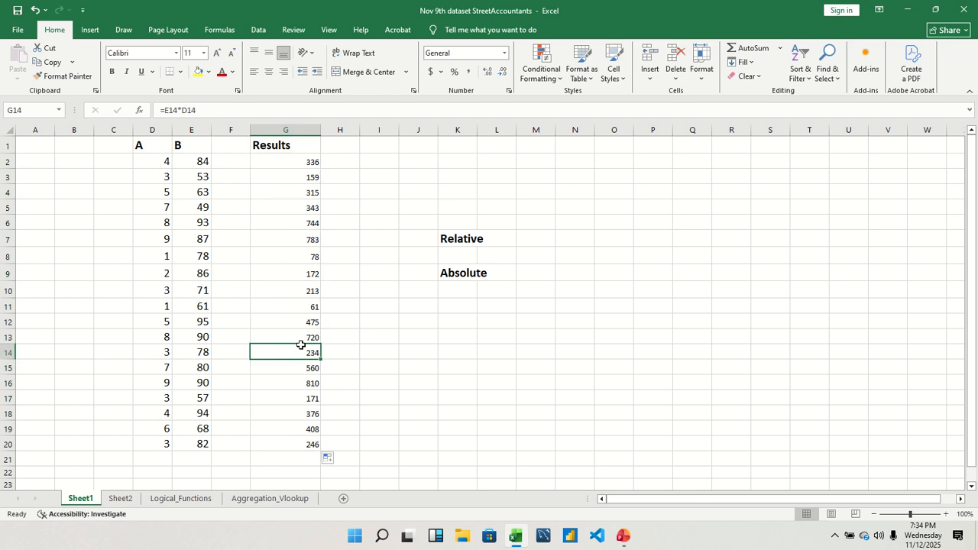
double_click(296, 333)
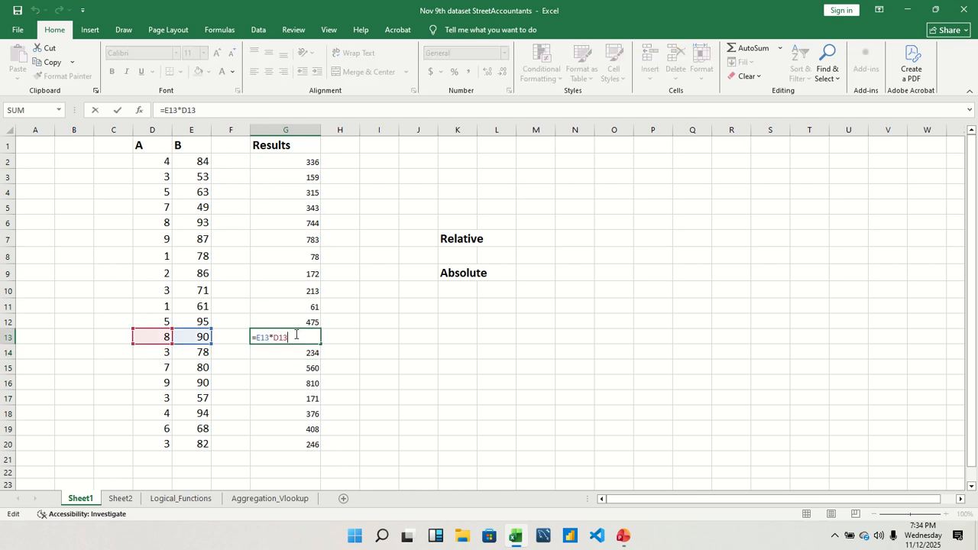
double_click(289, 251)
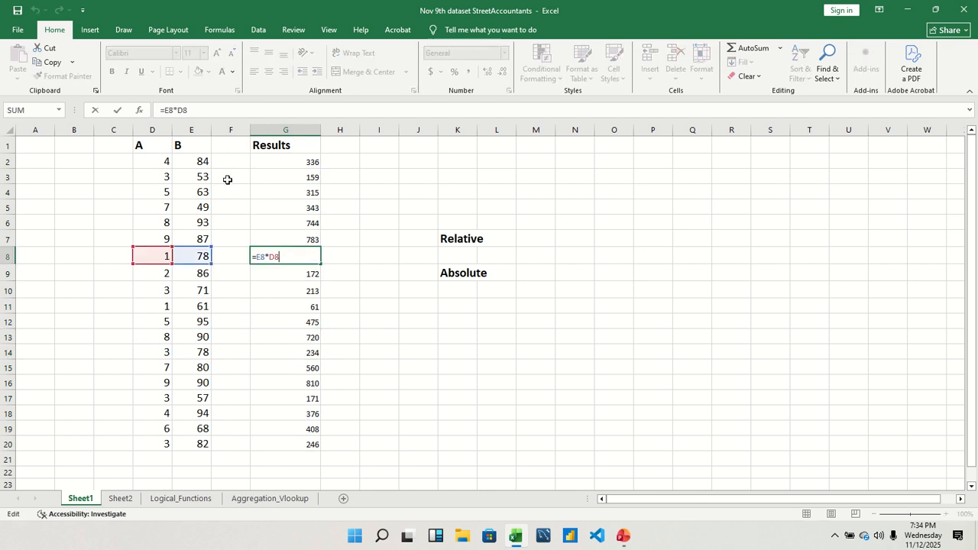
key(Escape)
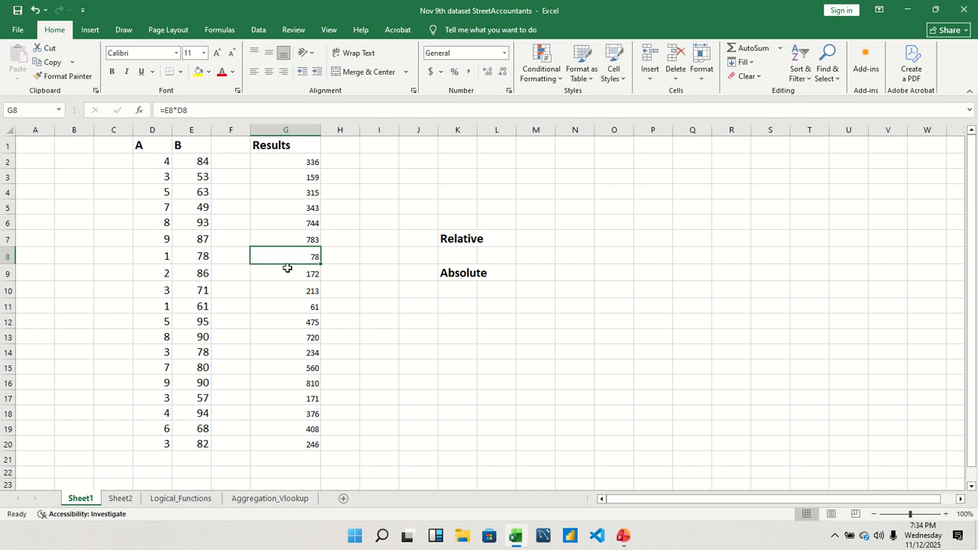
- Clear the contents of the Results cells G2:G20 and of the column A values in D3:D20
drag(317, 161, 313, 452)
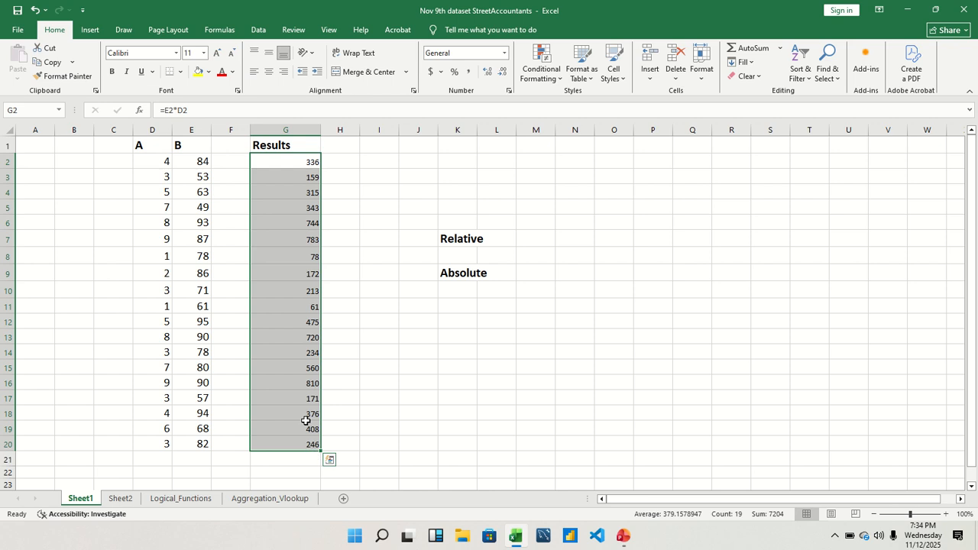
right_click(305, 421)
click(335, 261)
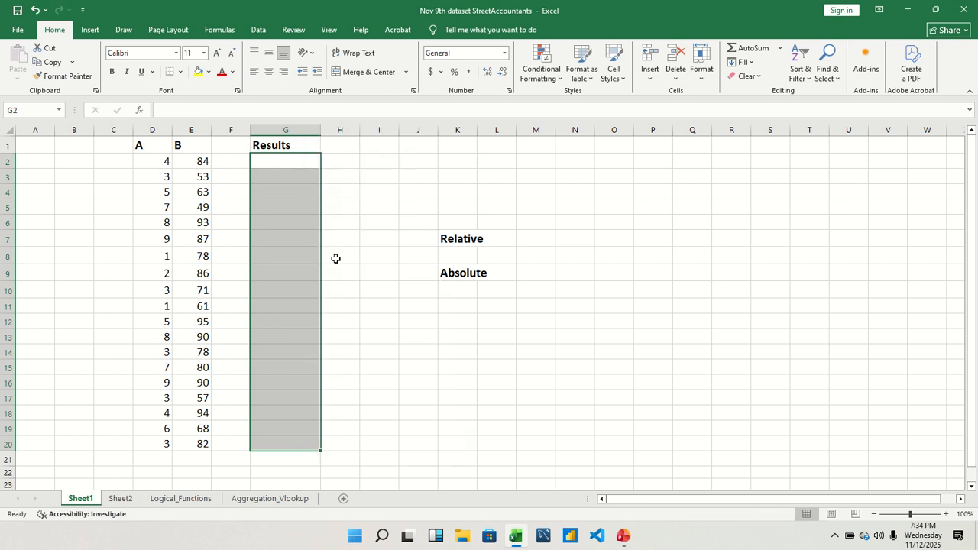
drag(168, 181, 140, 439)
right_click(141, 422)
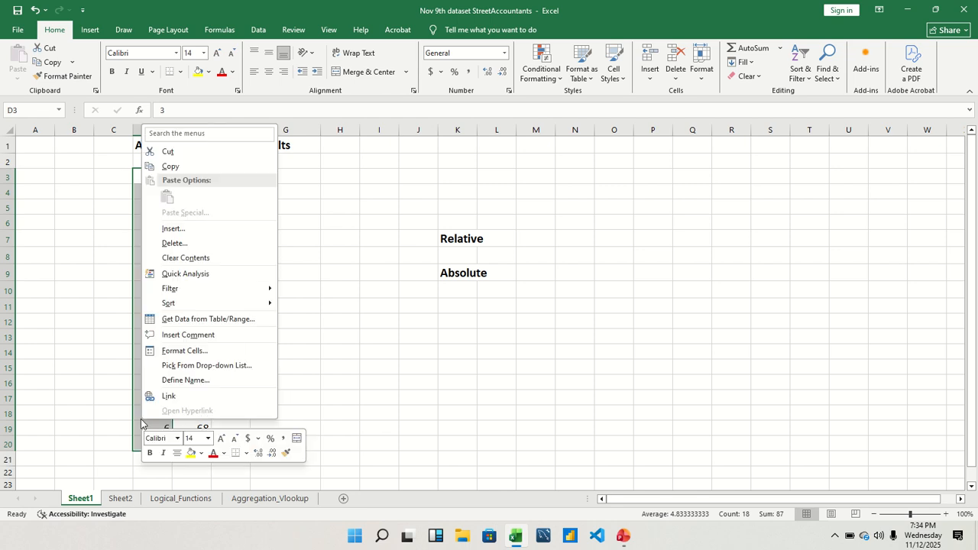
click(185, 258)
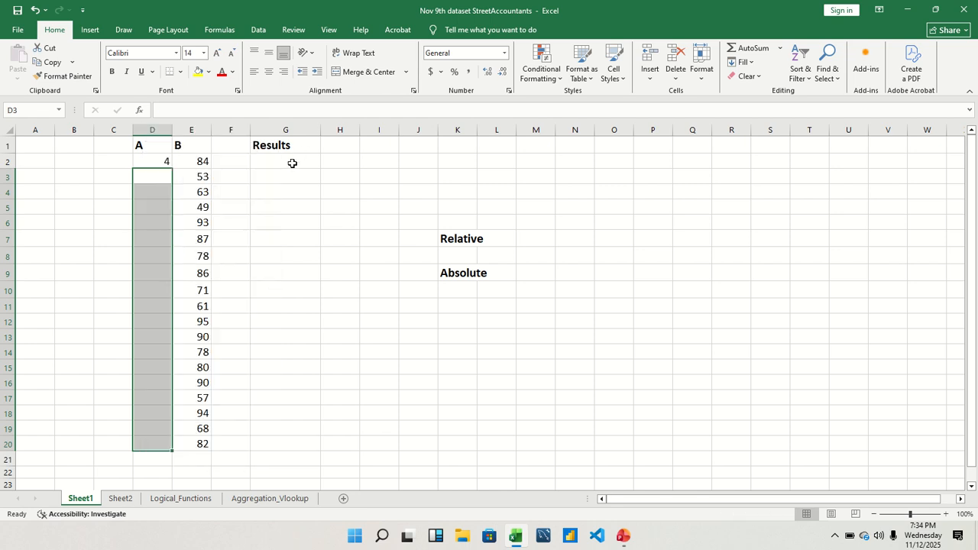
- Enter a formula in G2 that multiplies the first B value by the single A value, =E2*D2
double_click(292, 165)
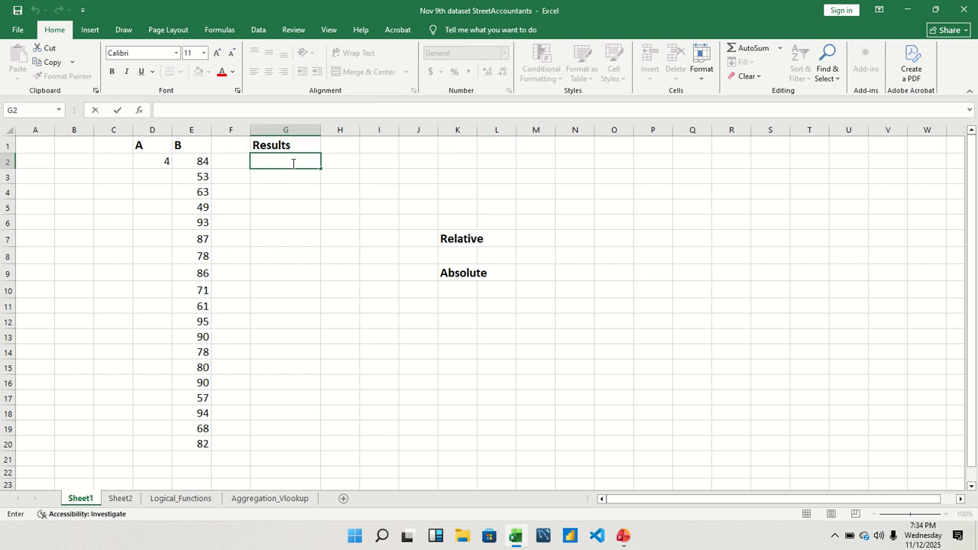
text(=)
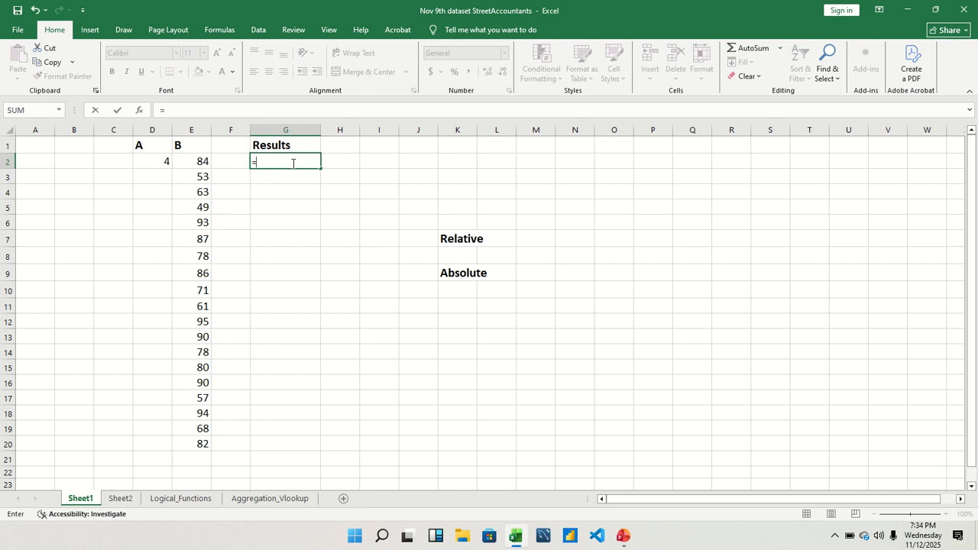
click(204, 159)
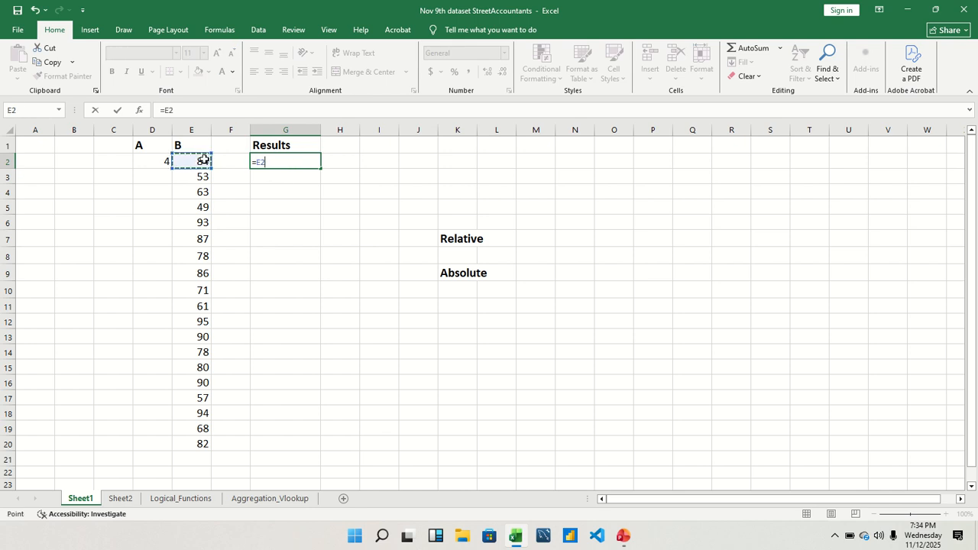
text(*)
click(150, 161)
key(Return)
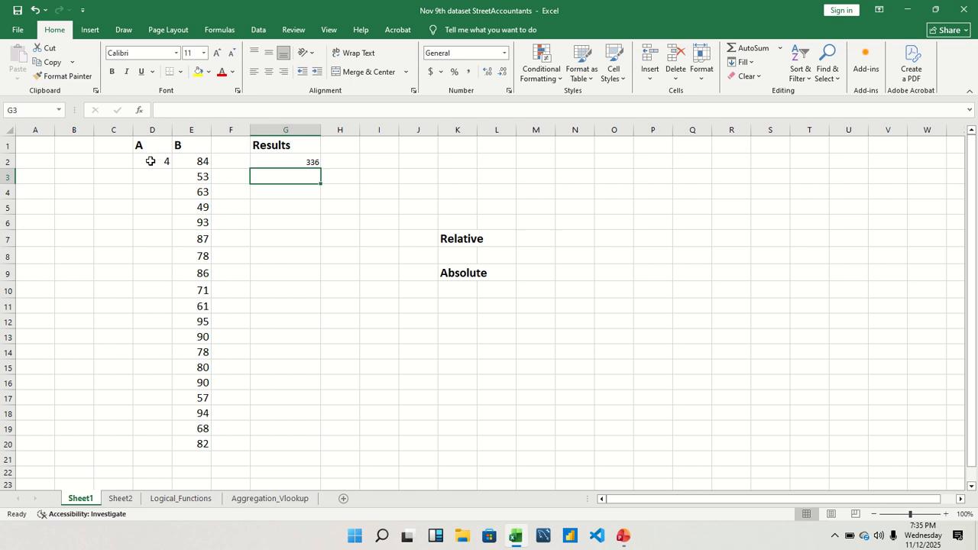
- Fill the formula in G2 down the Results column through G20
click(307, 161)
drag(314, 163, 323, 195)
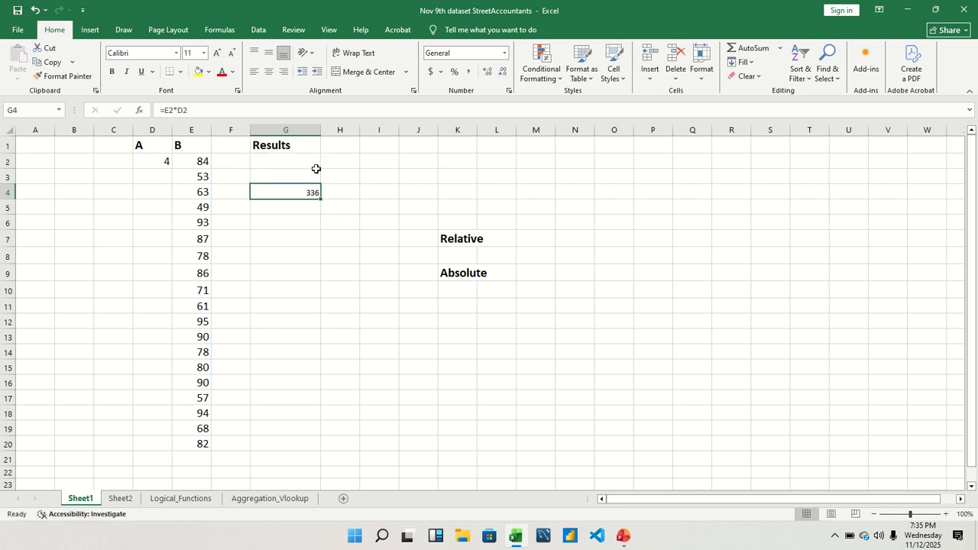
click(313, 162)
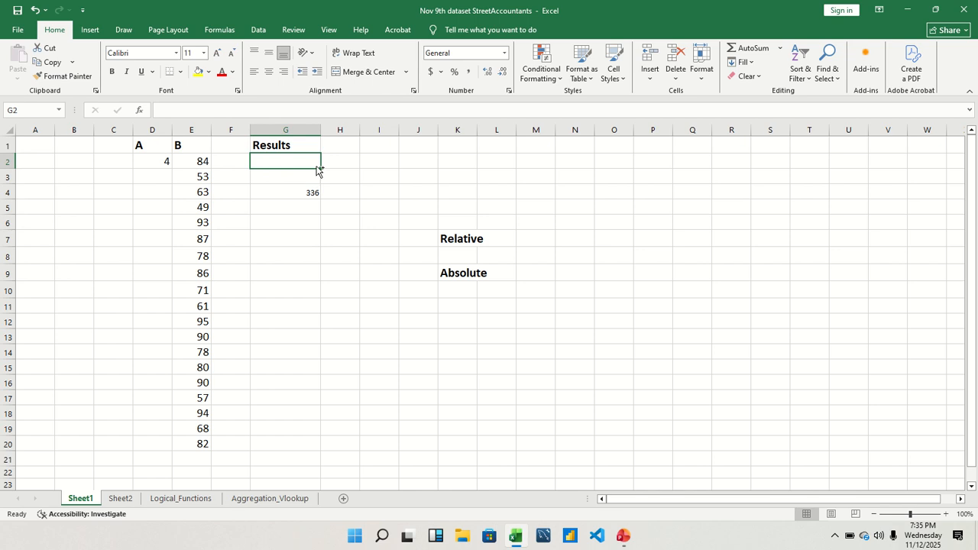
key(ctrl+z)
drag(320, 167, 334, 449)
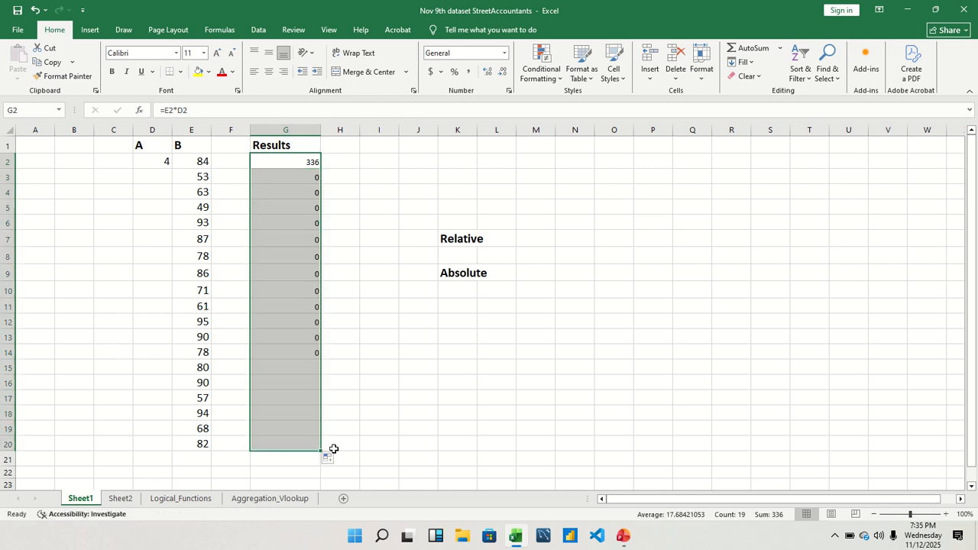
- Examine the formulas in G11 and G3 to see which A and B cells they reference
click(307, 311)
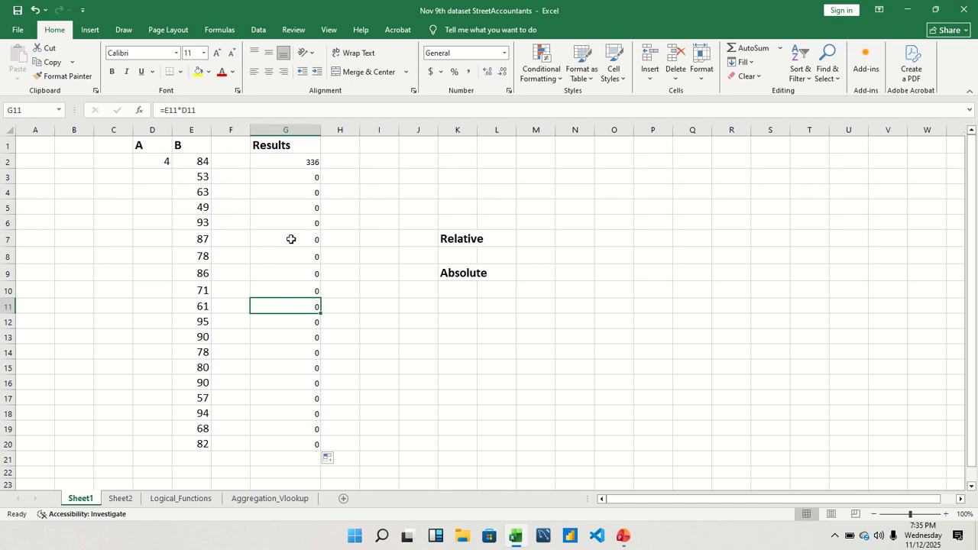
click(164, 164)
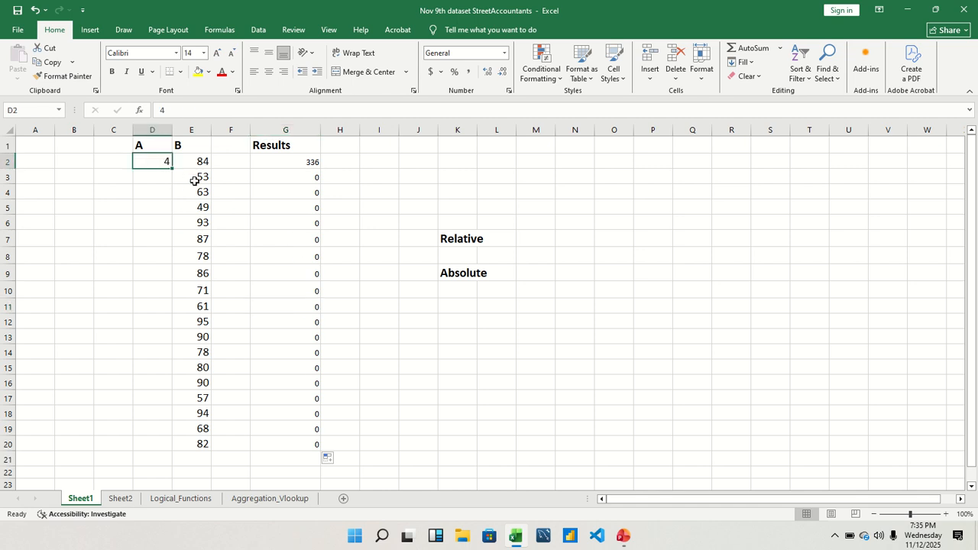
click(195, 179)
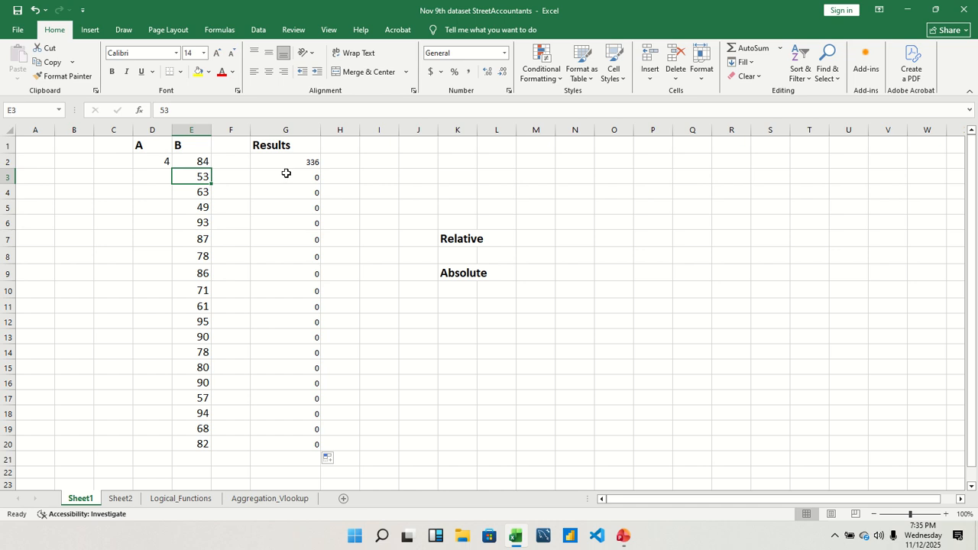
double_click(305, 177)
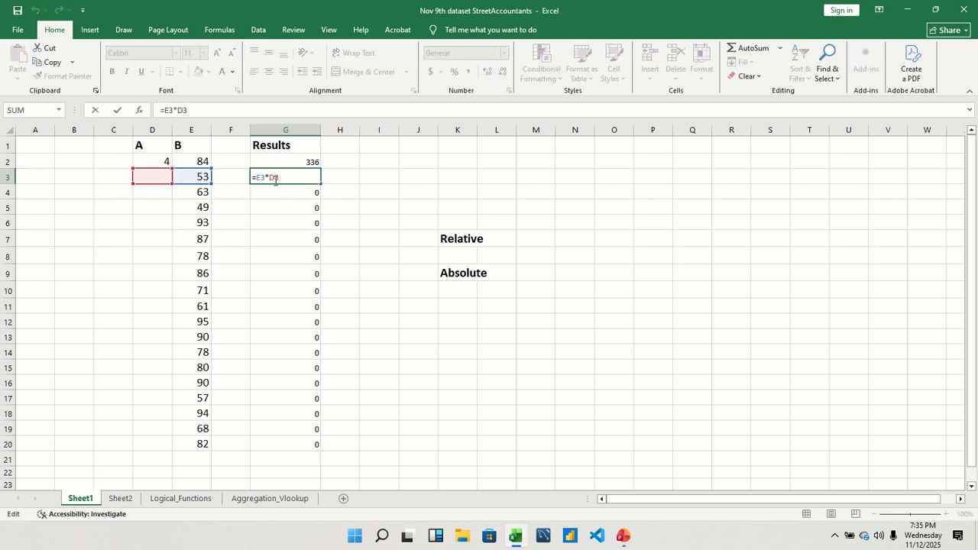
- Examine how the single A value in D2 pairs with the B values in E2 through E5
key(Escape)
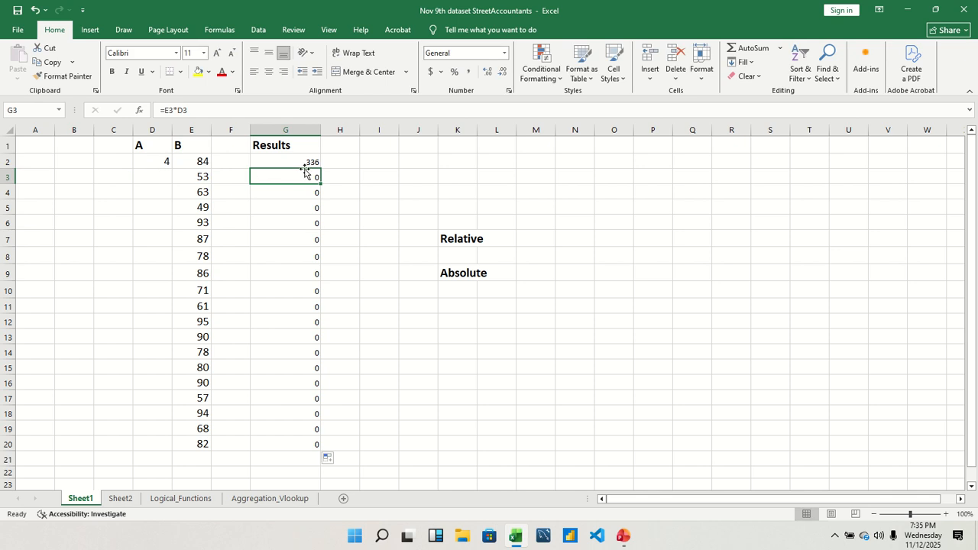
click(166, 163)
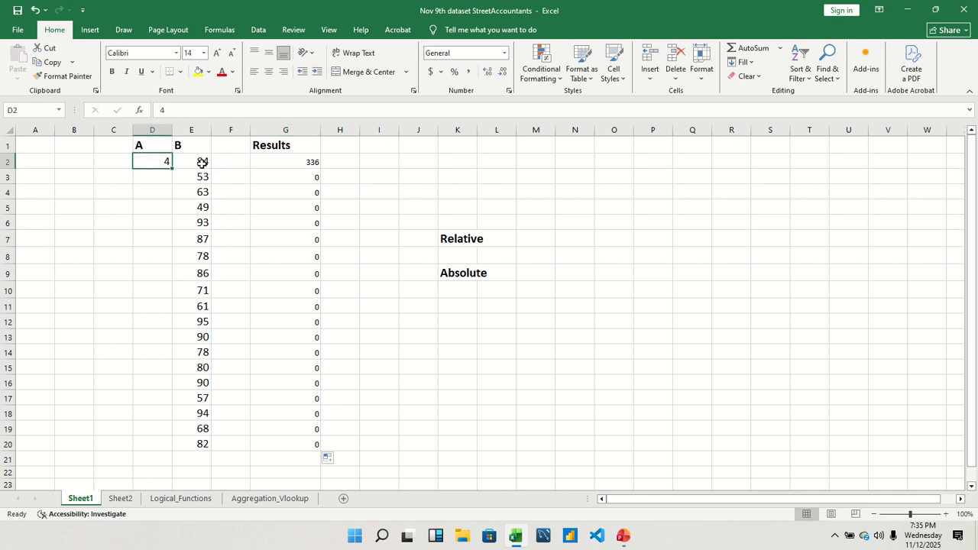
click(197, 163)
click(159, 160)
click(202, 180)
click(157, 161)
click(193, 187)
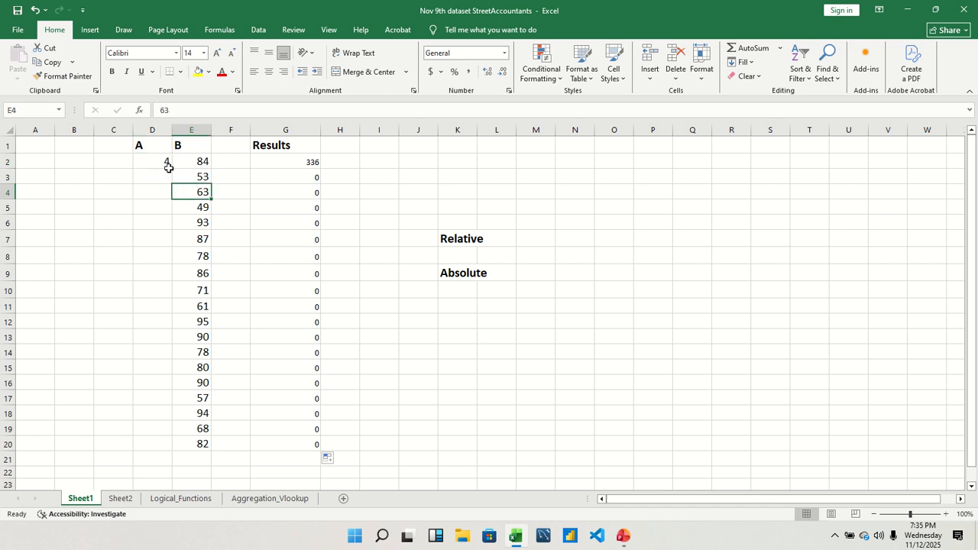
click(166, 166)
click(196, 209)
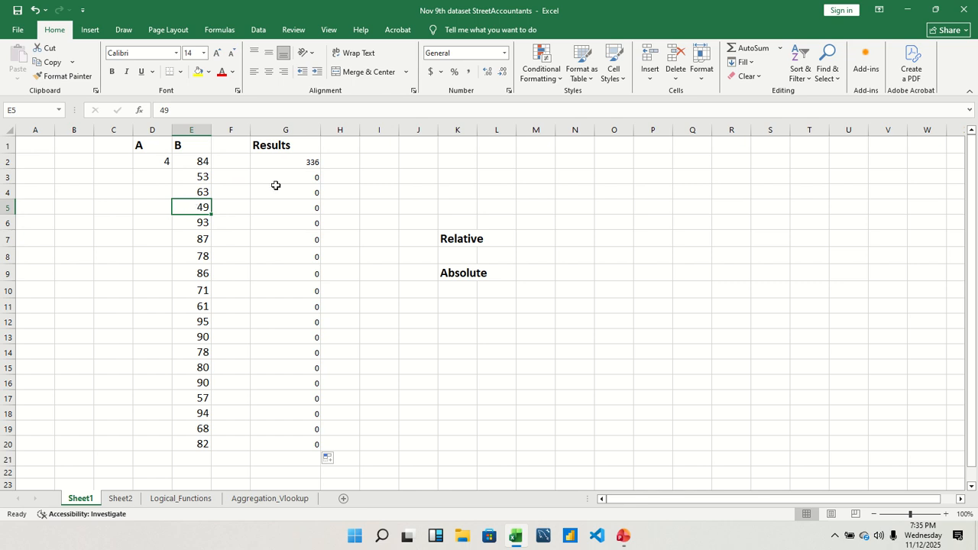
- Clear the contents of the Results cells G3:G20, leaving only the formula in G2
drag(285, 180, 313, 443)
right_click(304, 401)
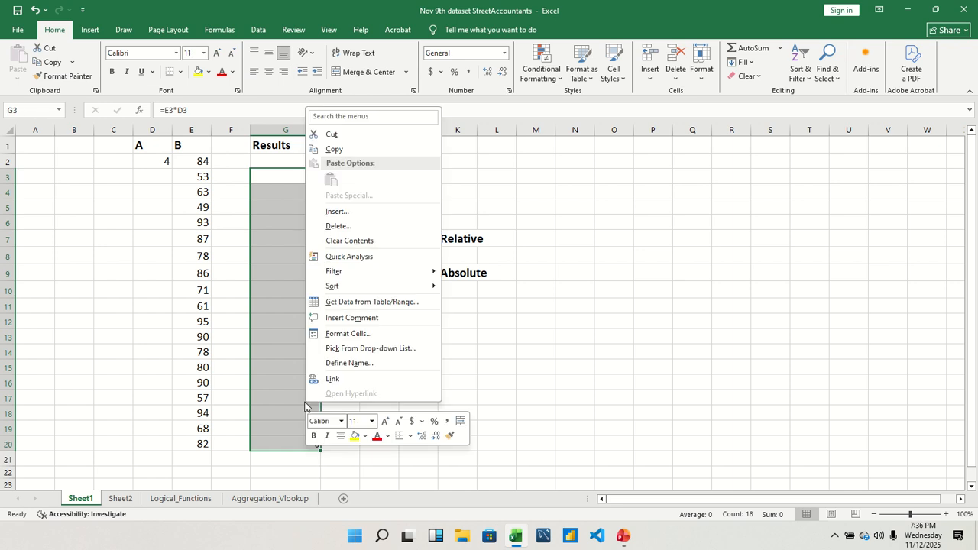
key(Escape)
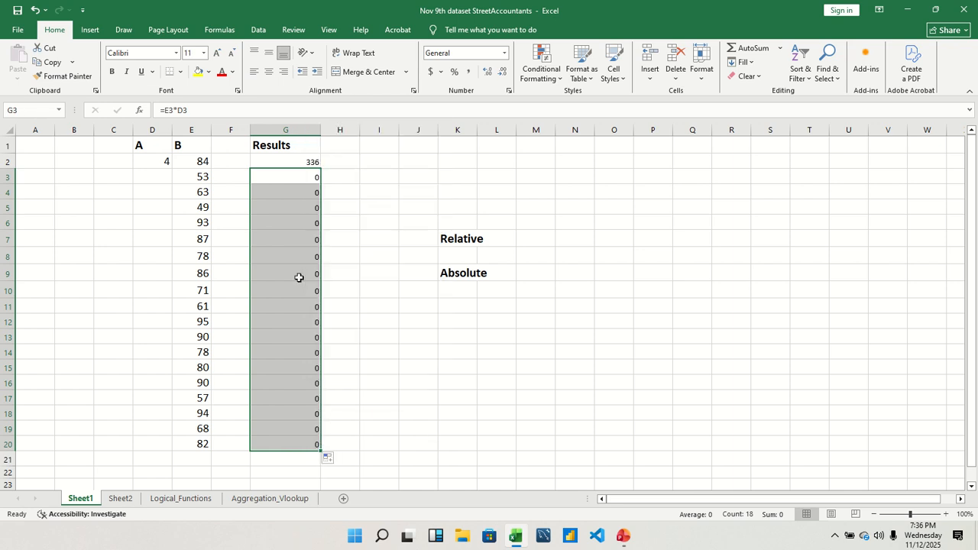
right_click(307, 283)
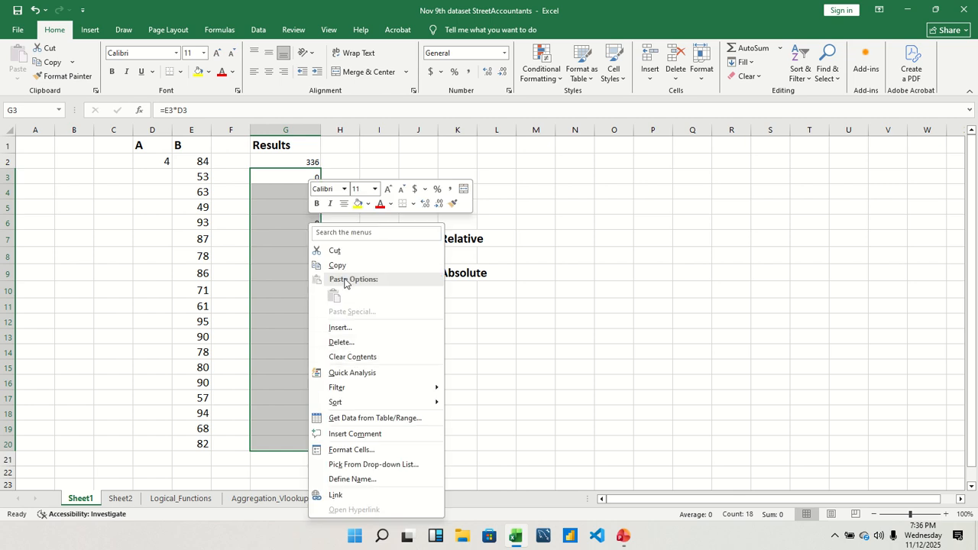
click(356, 357)
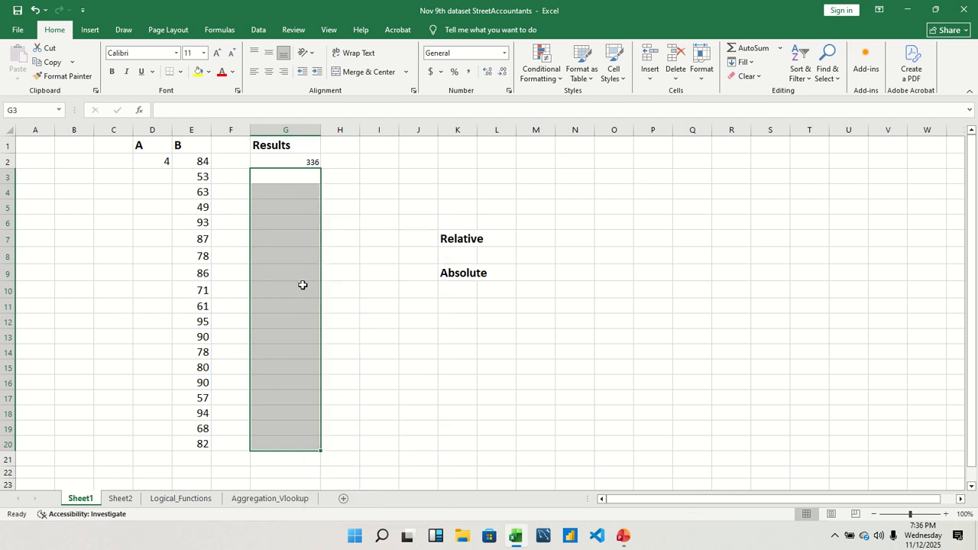
click(158, 162)
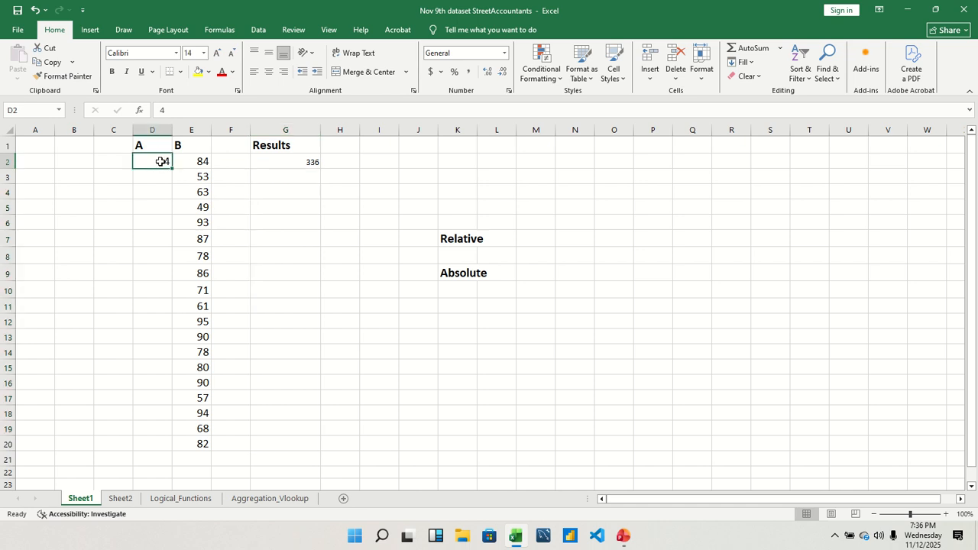
click(200, 164)
click(162, 161)
click(196, 181)
click(162, 164)
click(193, 196)
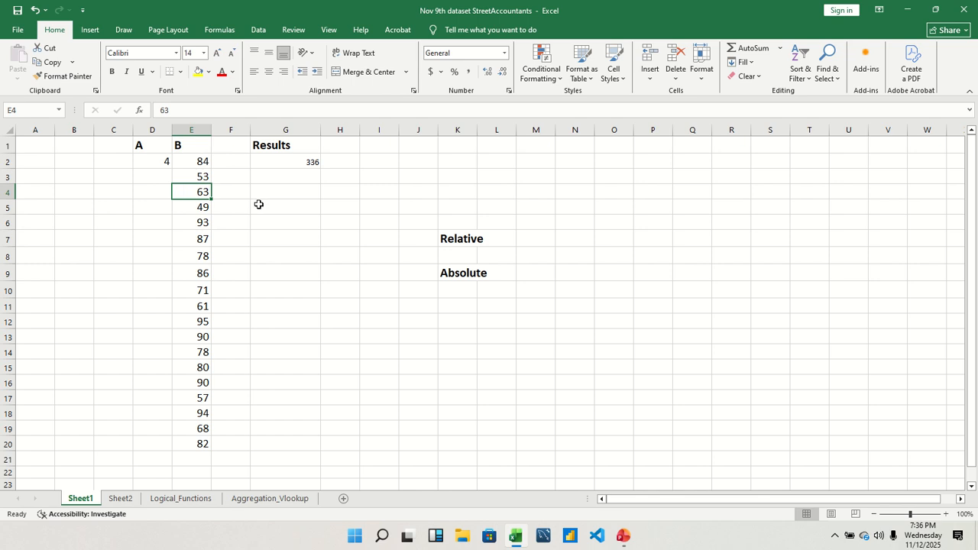
- Replace the formula in G2 with =E2*$D$2 so the reference to the A value is absolute
click(304, 163)
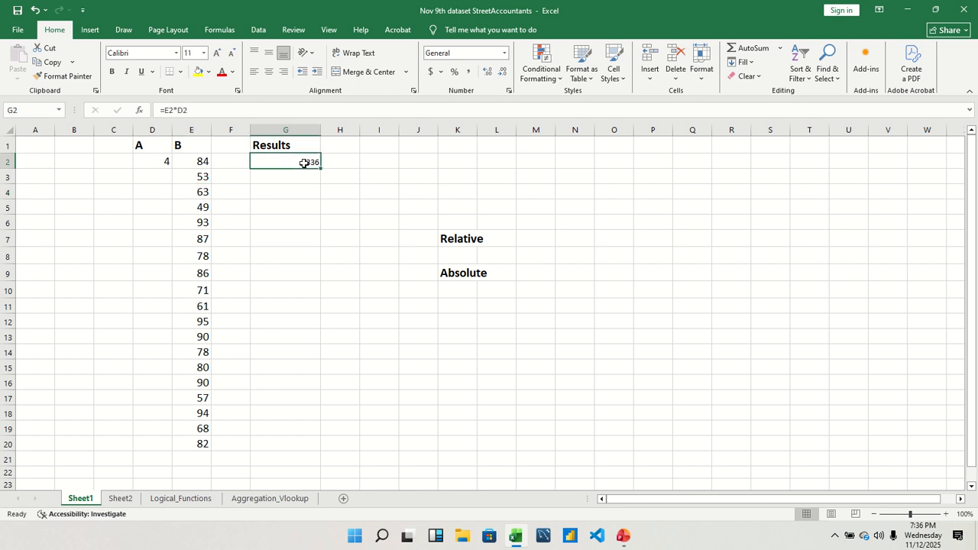
key(BackSpace)
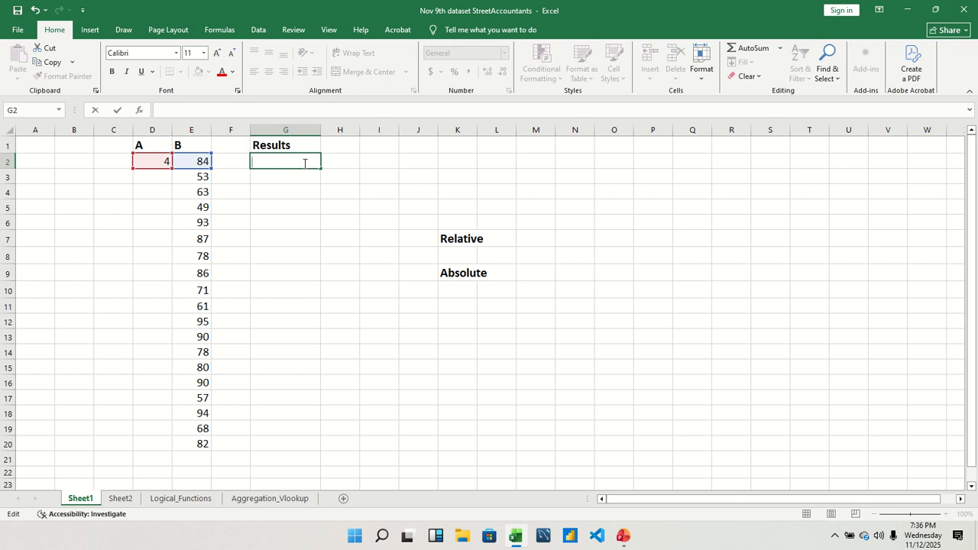
text(=)
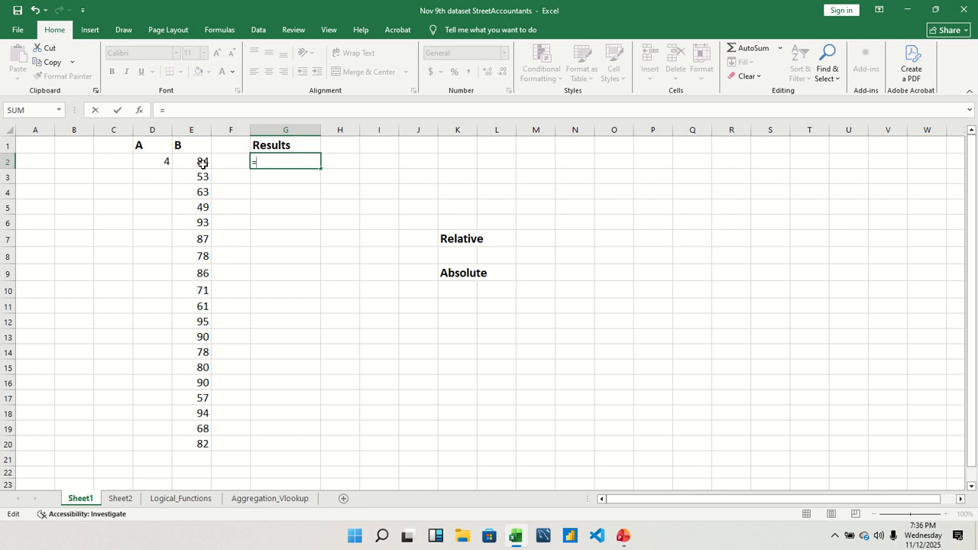
click(202, 161)
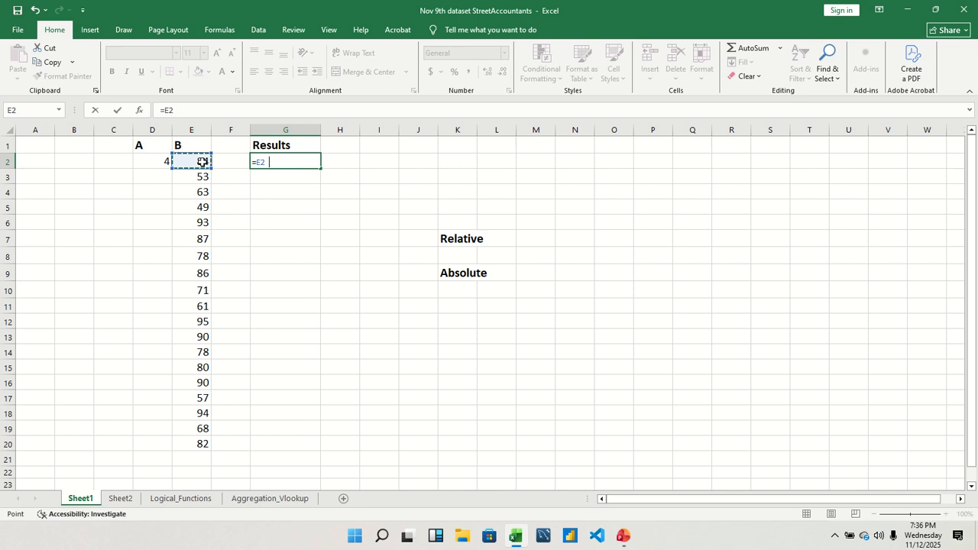
text(*)
click(170, 160)
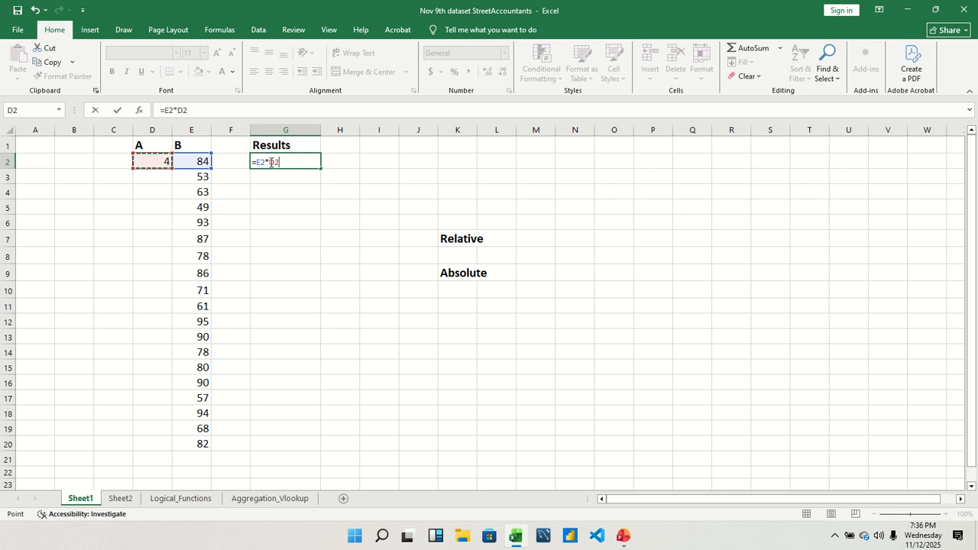
click(271, 163)
text($D$)
key(Return)
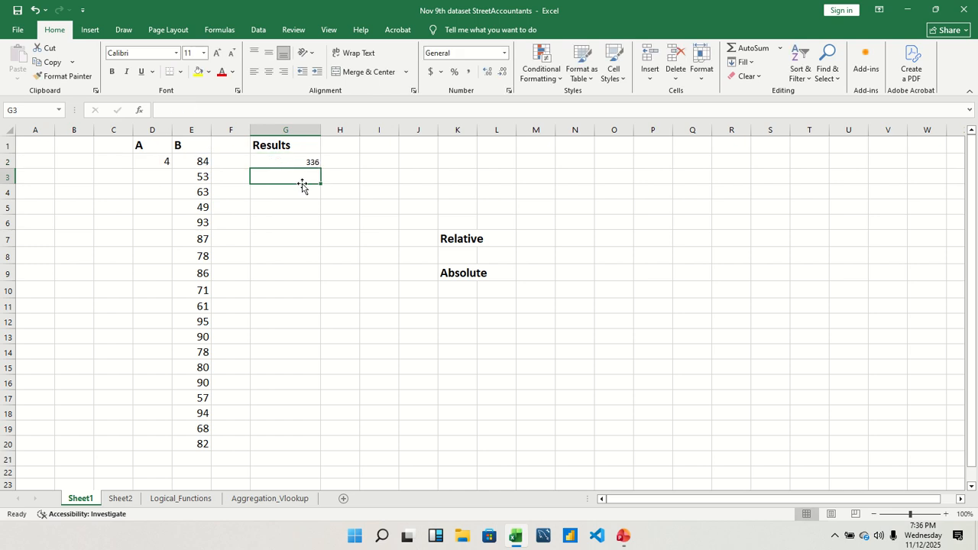
double_click(301, 161)
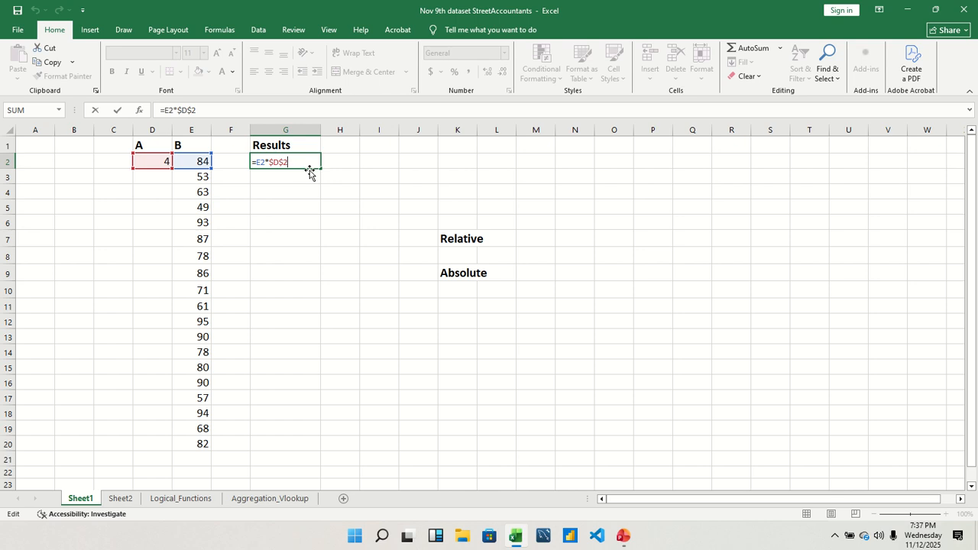
key(Return)
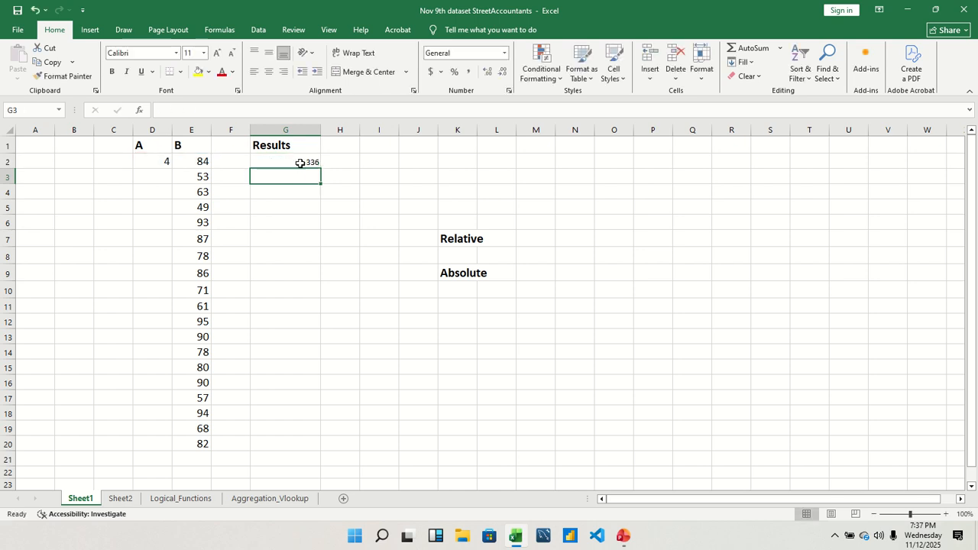
- Try filling the absolute-reference formula in G2 down the Results column through G20, and undo the fill
click(301, 161)
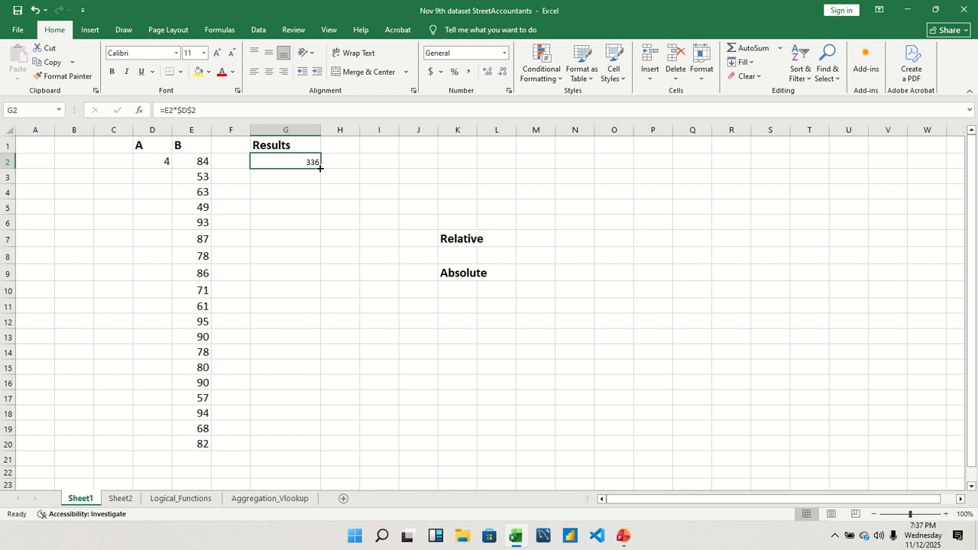
drag(319, 166, 320, 449)
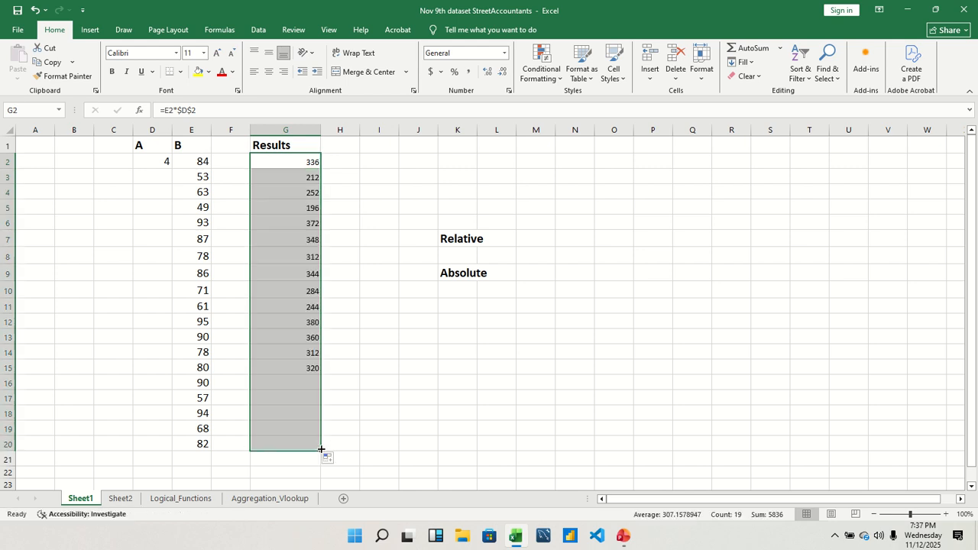
click(287, 318)
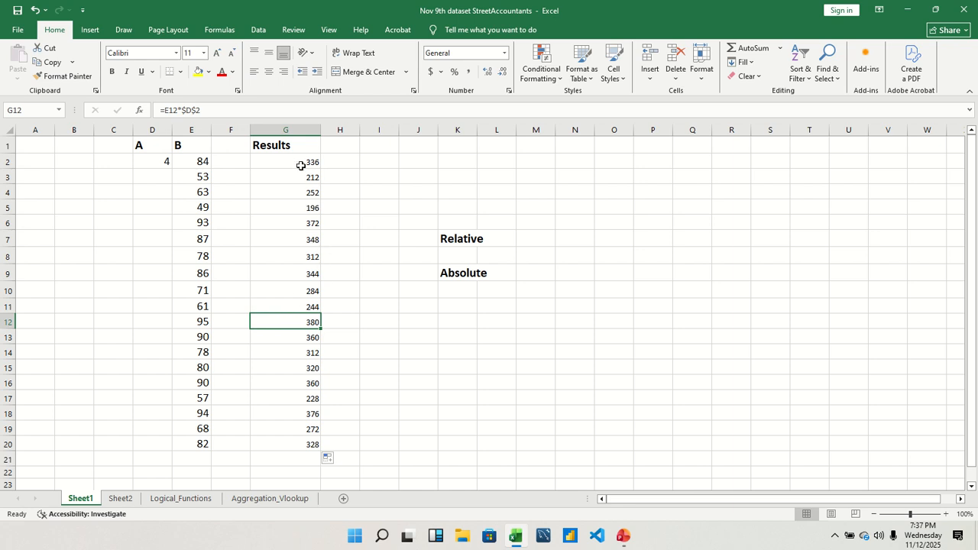
key(ctrl+z)
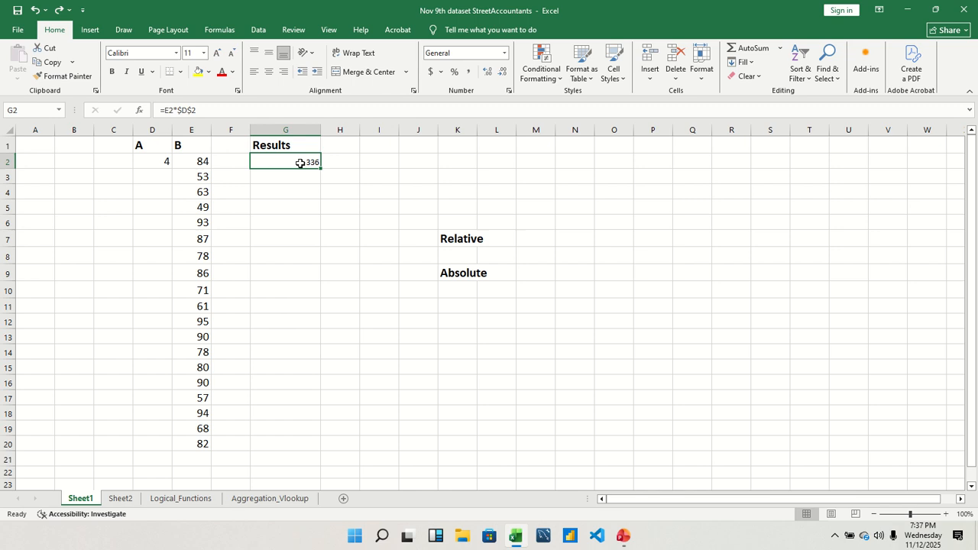
- Replace the formula in G2 with =$D$2*E2, locking the A reference, and fill it down the Results column through G20
double_click(301, 163)
drag(301, 162, 247, 162)
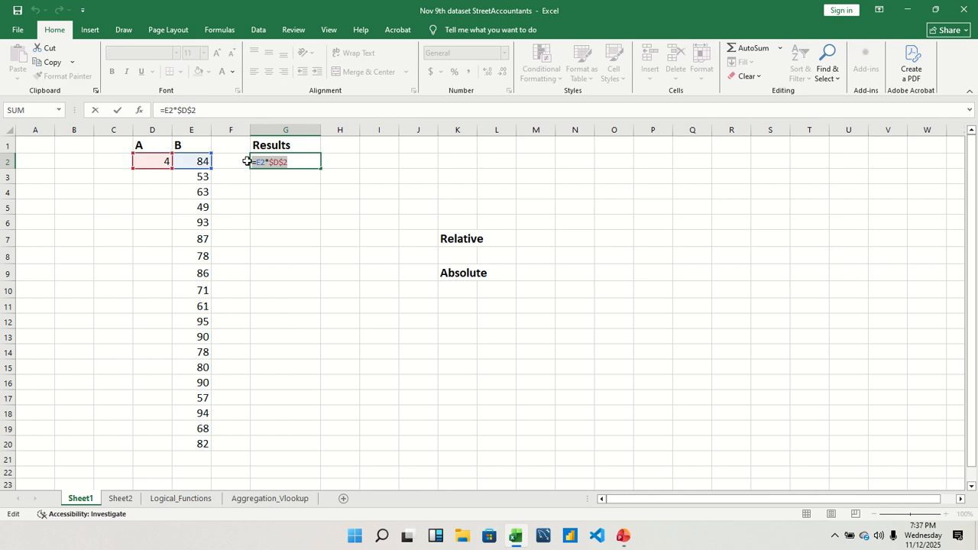
key(BackSpace)
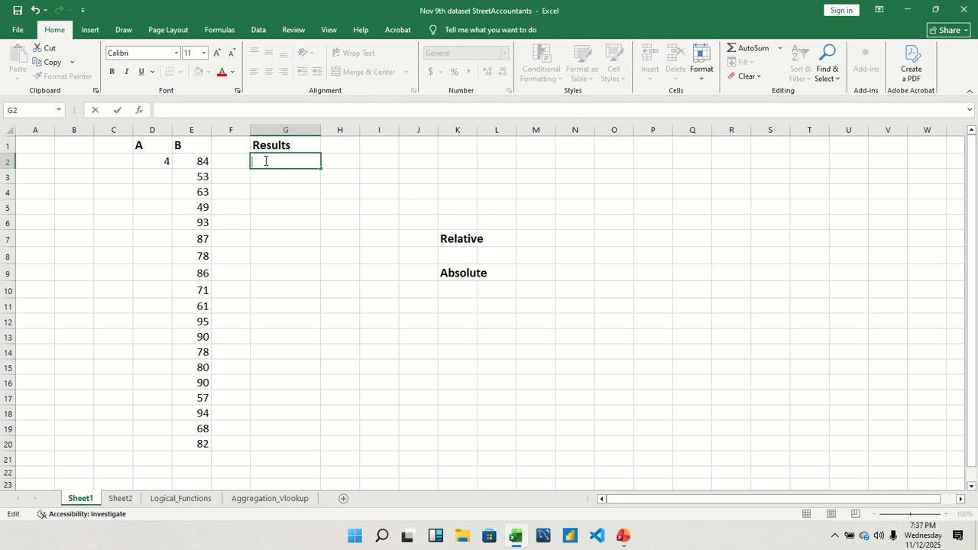
text(=)
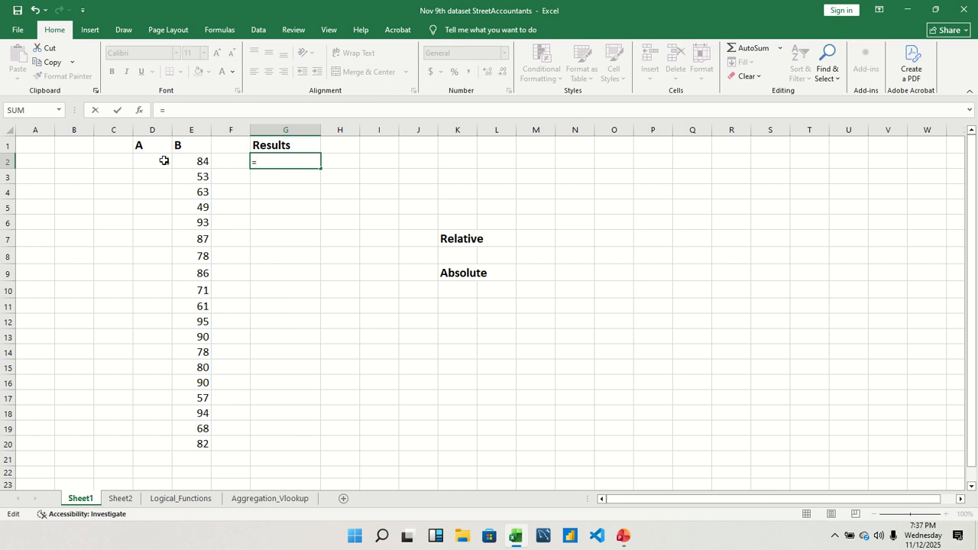
click(164, 160)
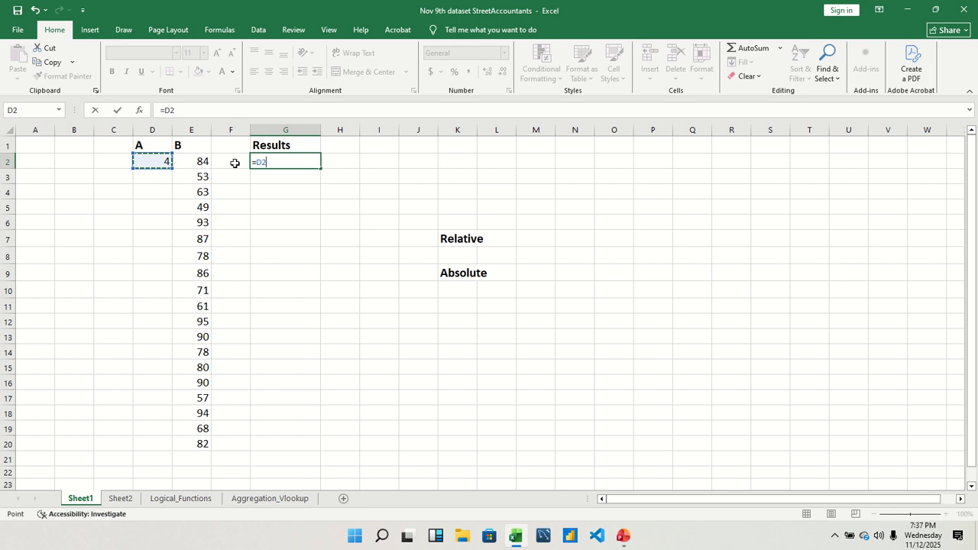
key(F4)
text(*)
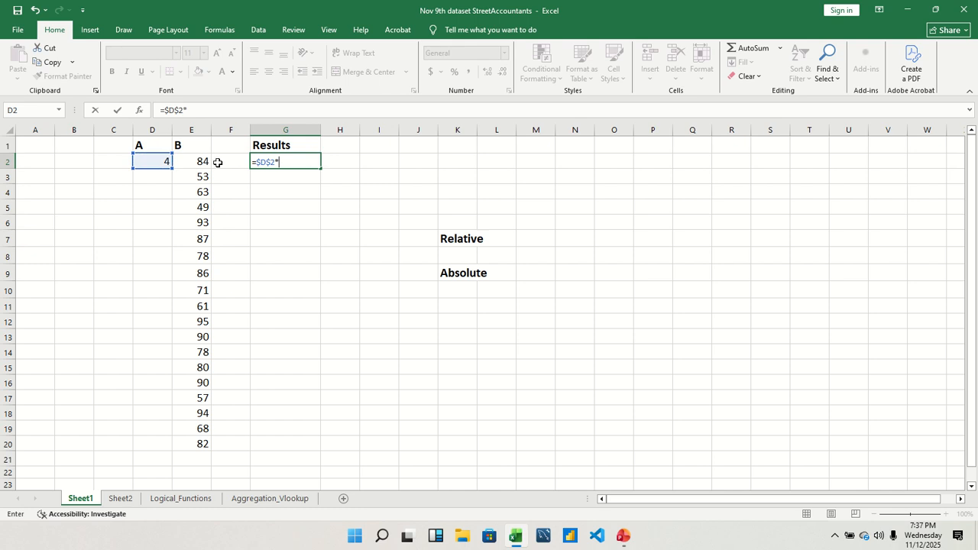
click(202, 162)
key(Return)
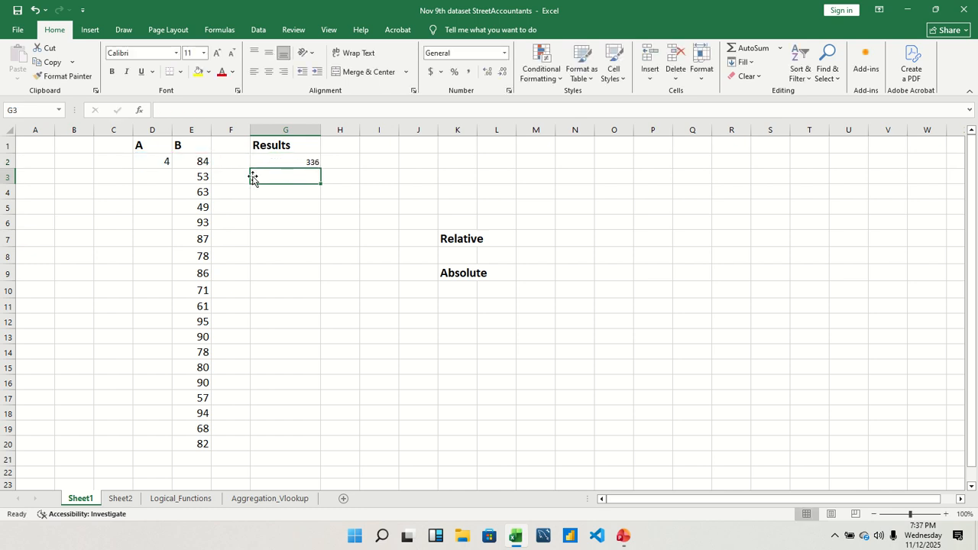
click(303, 159)
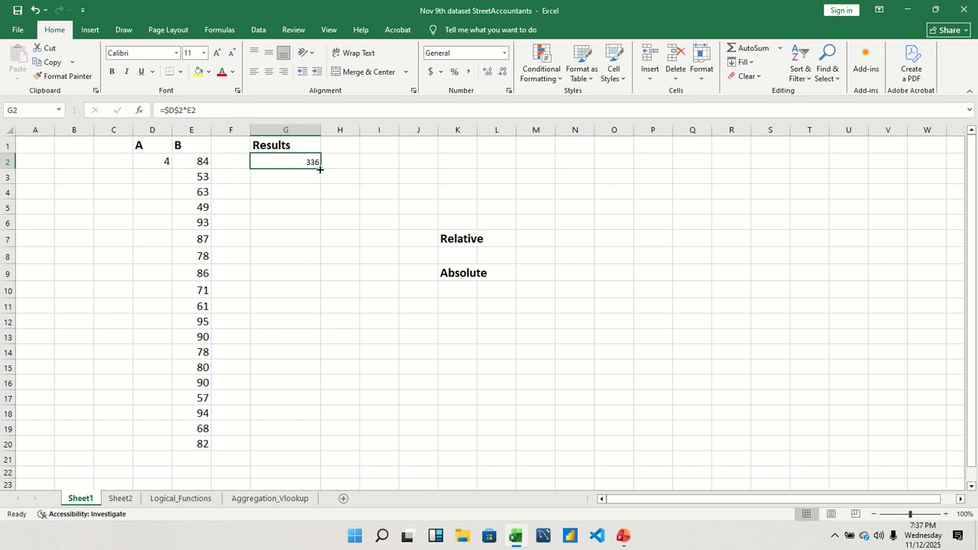
drag(321, 170, 312, 450)
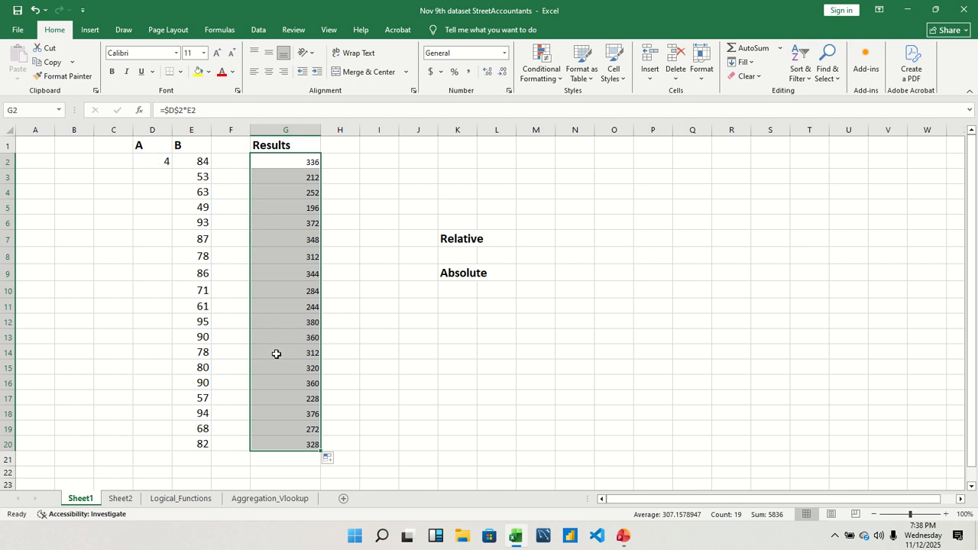
- On Sheet2, enter the function labels IF in K5 and AND in K6
click(125, 498)
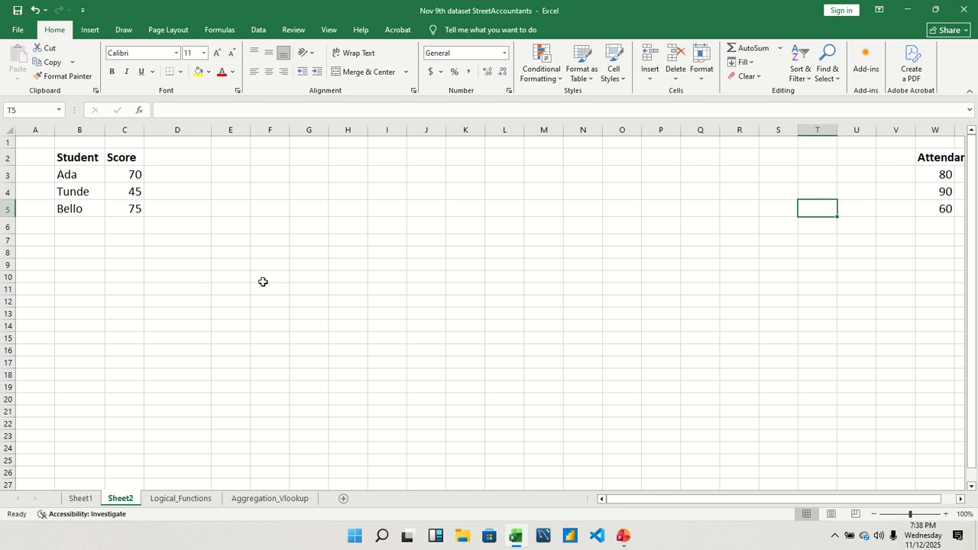
click(465, 204)
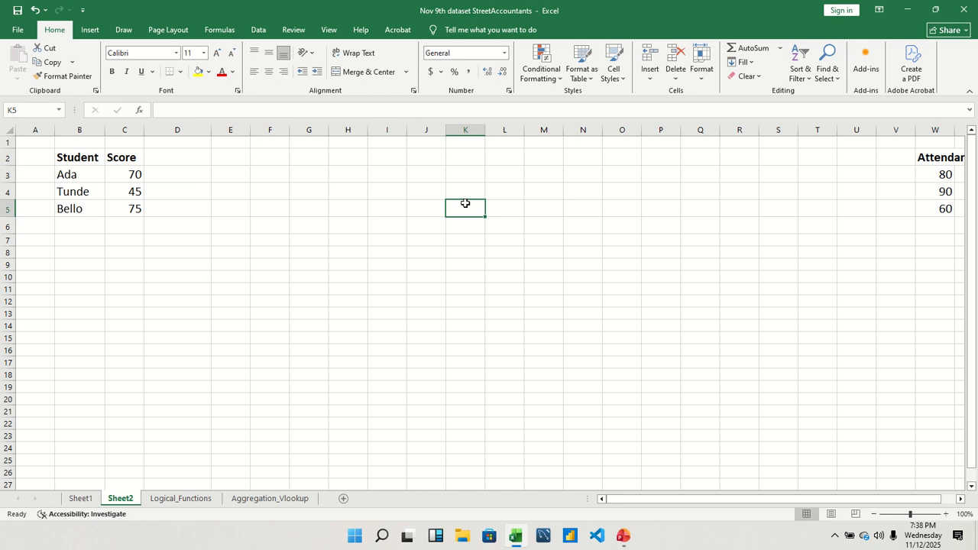
text(IF)
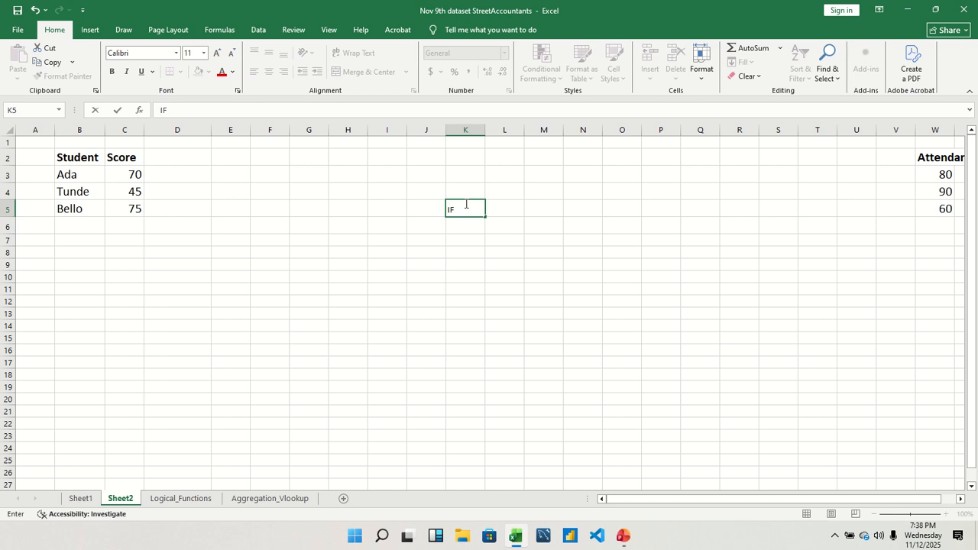
key(Return)
text(AND)
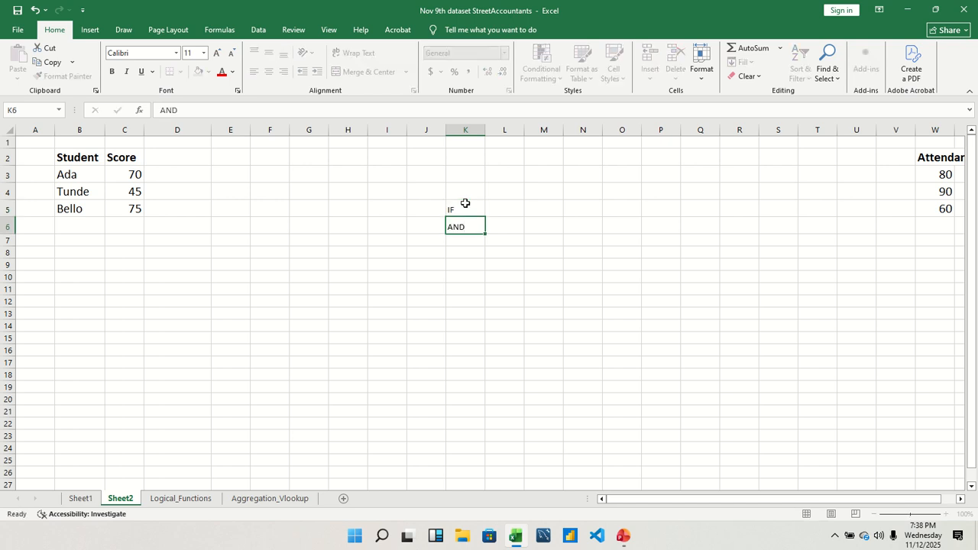
key(Return)
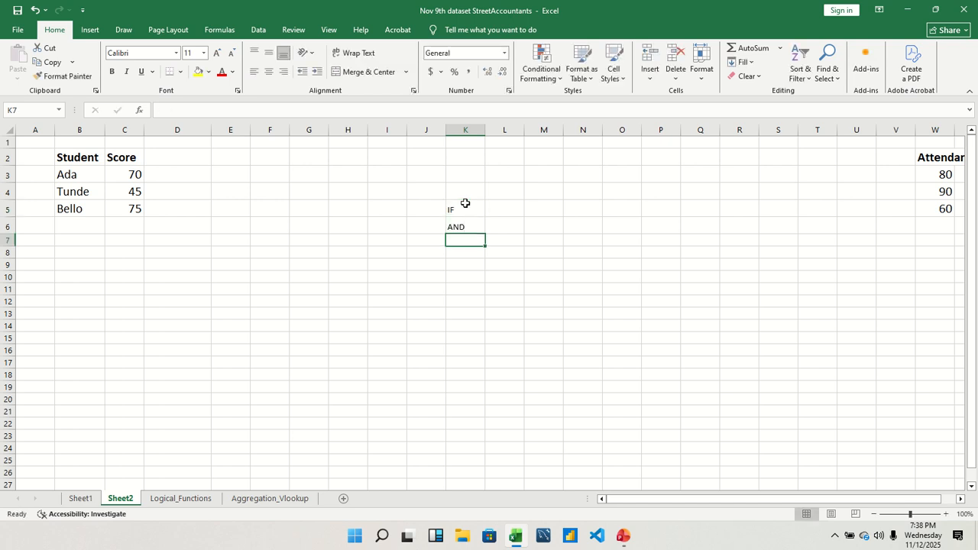
- Enter the label OR in K7 and format the labels in K5:K7 as bold, size 16
text(OR)
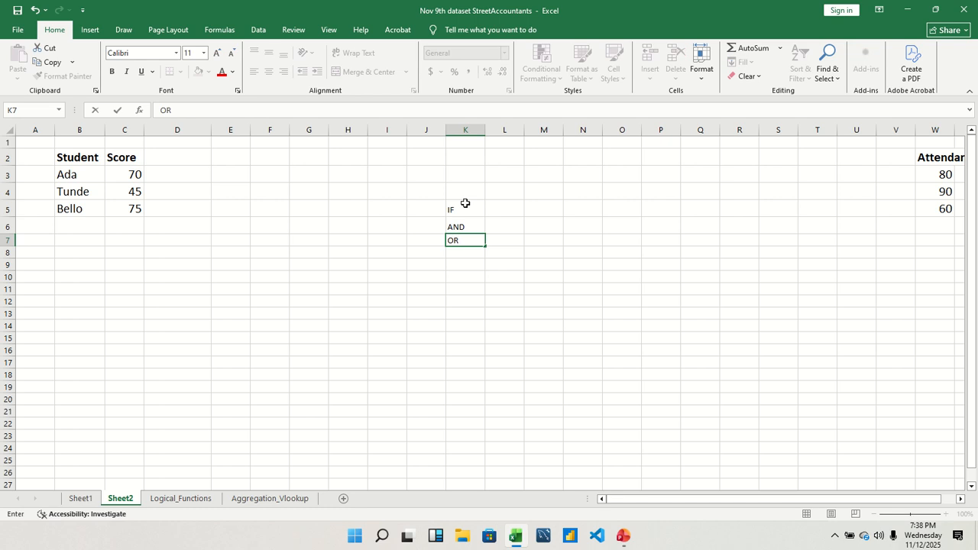
drag(465, 203, 469, 239)
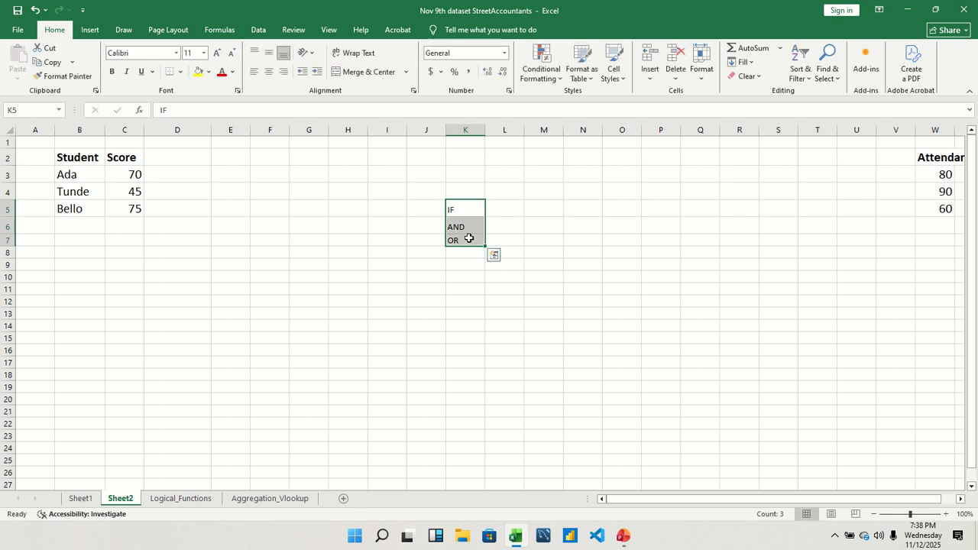
click(116, 76)
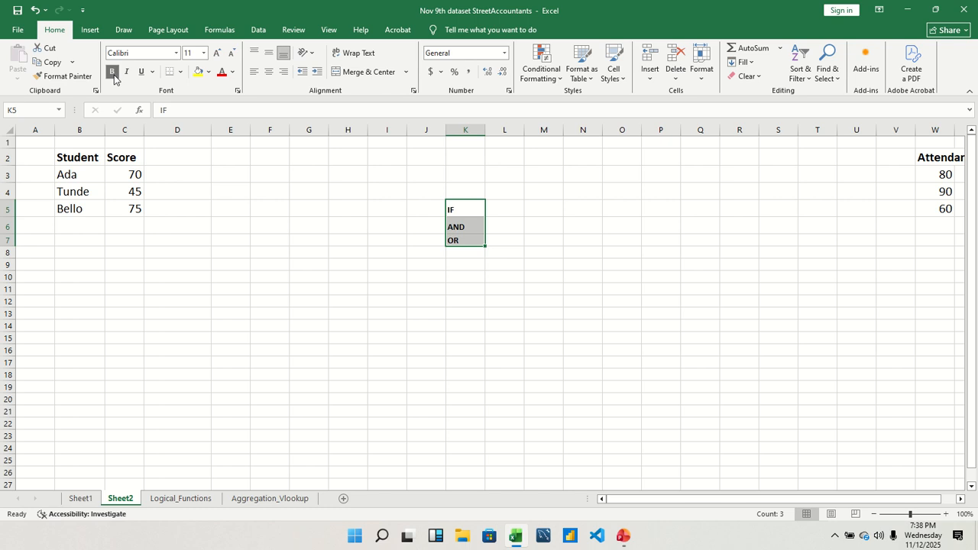
click(204, 53)
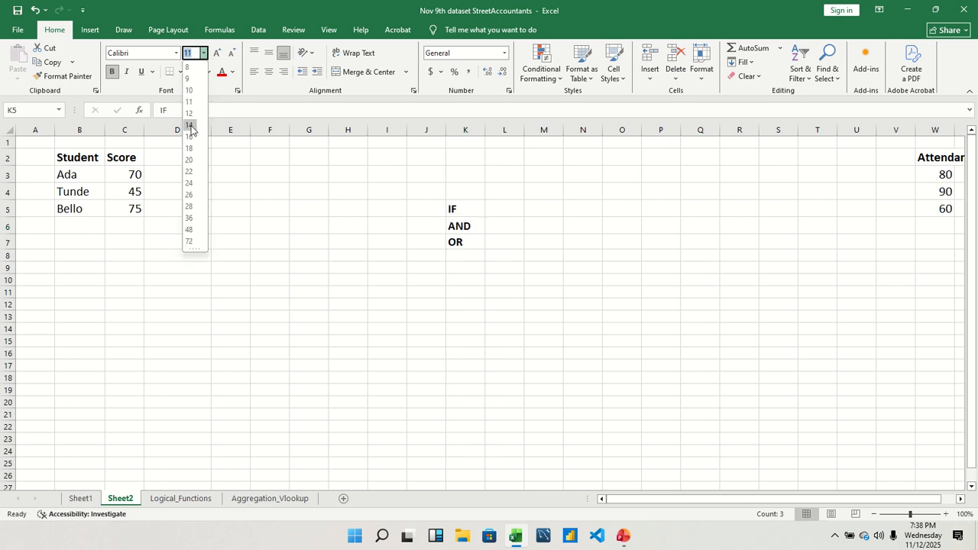
click(189, 136)
click(469, 230)
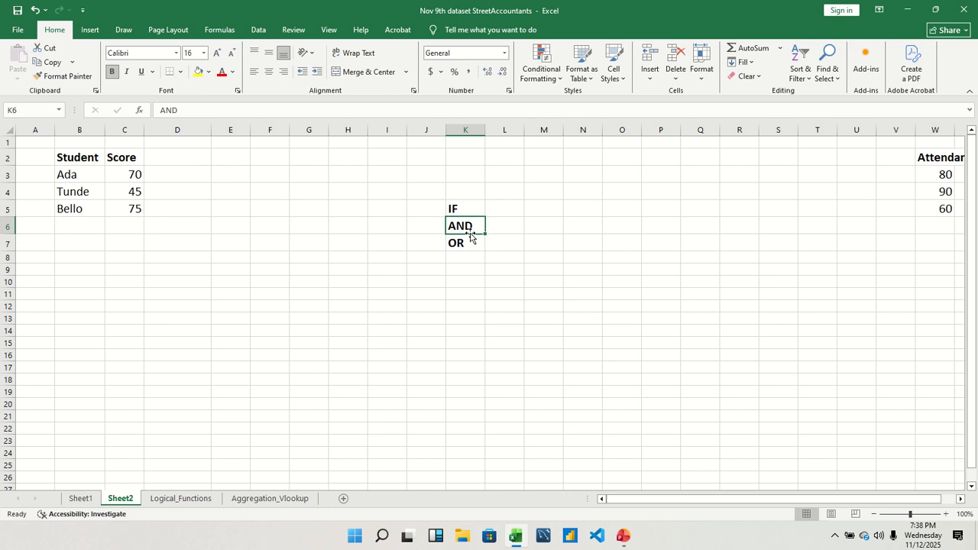
click(465, 243)
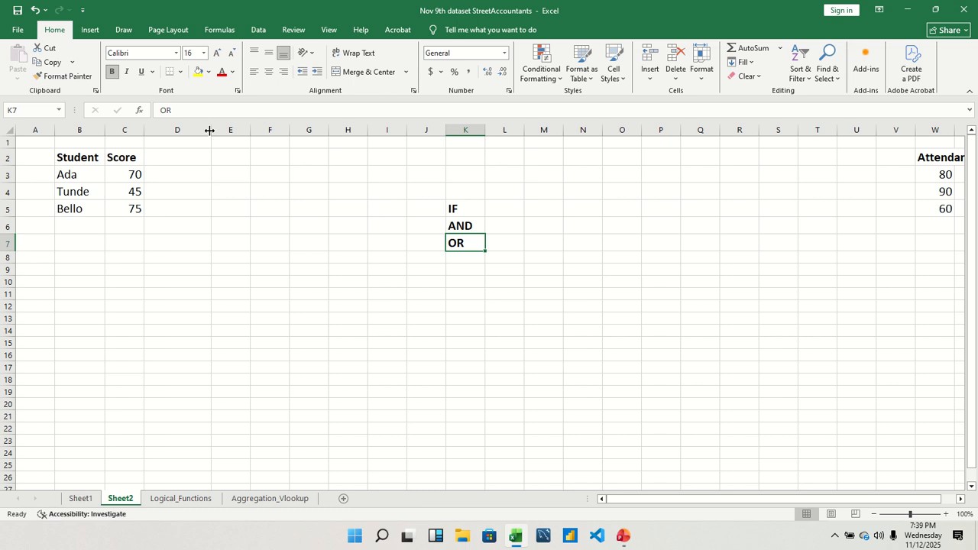
- Widen column D and enter the header Result in D2, beside the Score header
drag(210, 130, 284, 137)
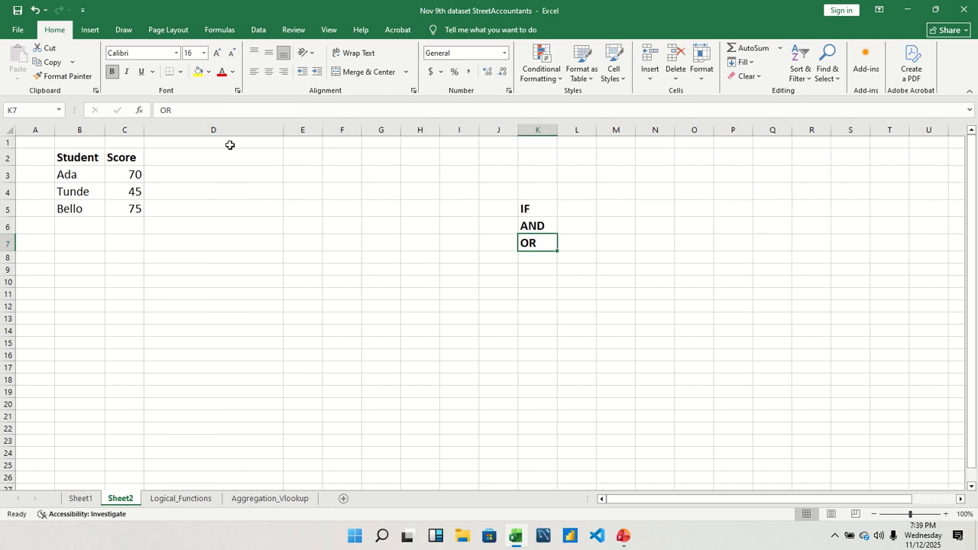
click(85, 157)
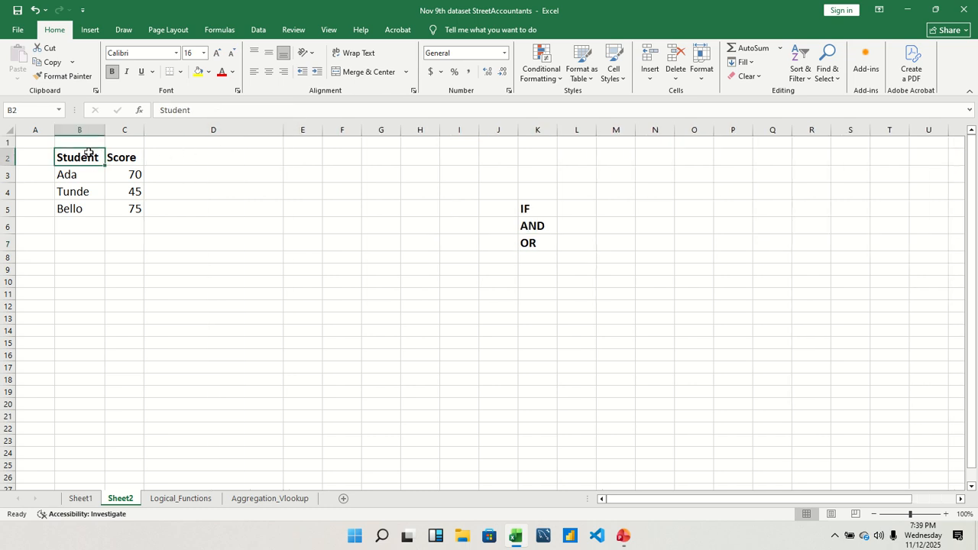
click(139, 158)
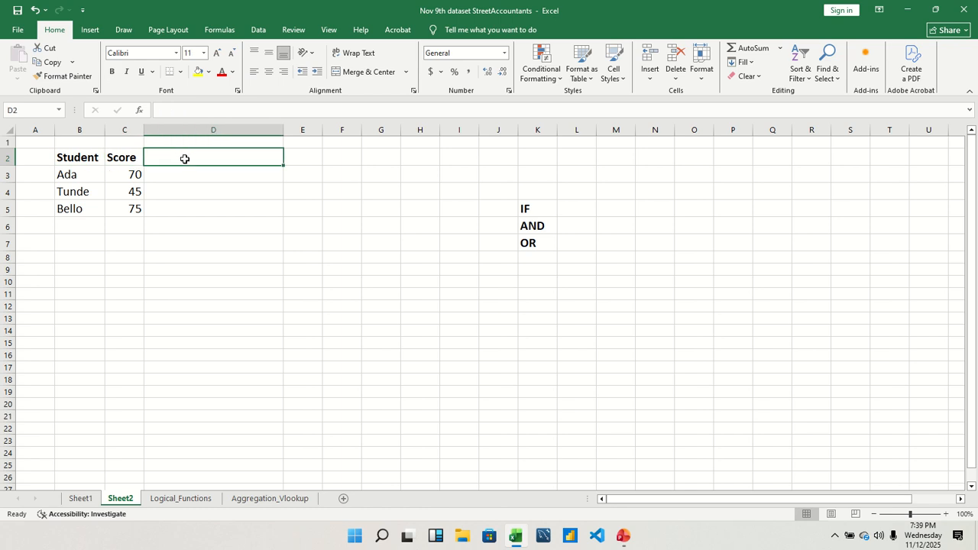
text(Resuk)
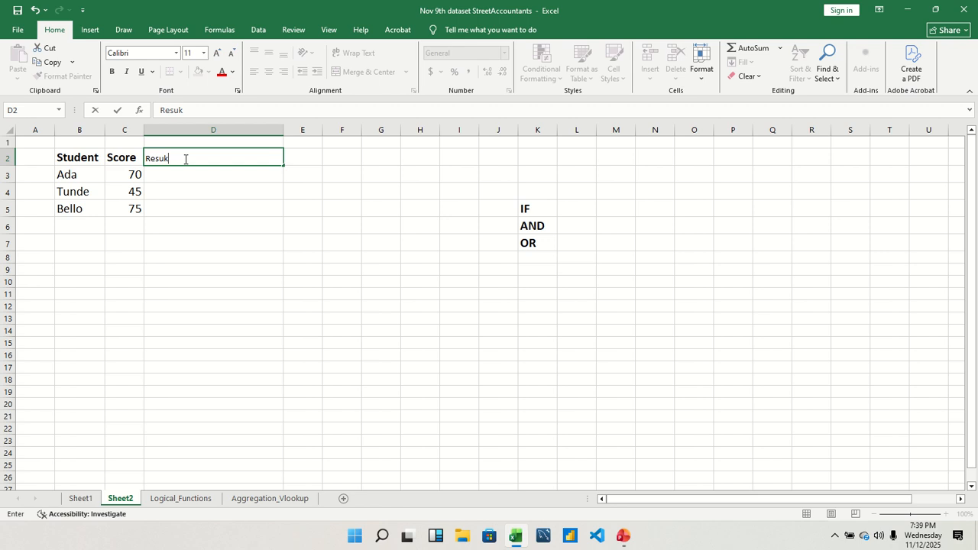
key(BackSpace)
text(lt)
click(173, 202)
- Format the Result header in D2 as bold, size 14
click(162, 158)
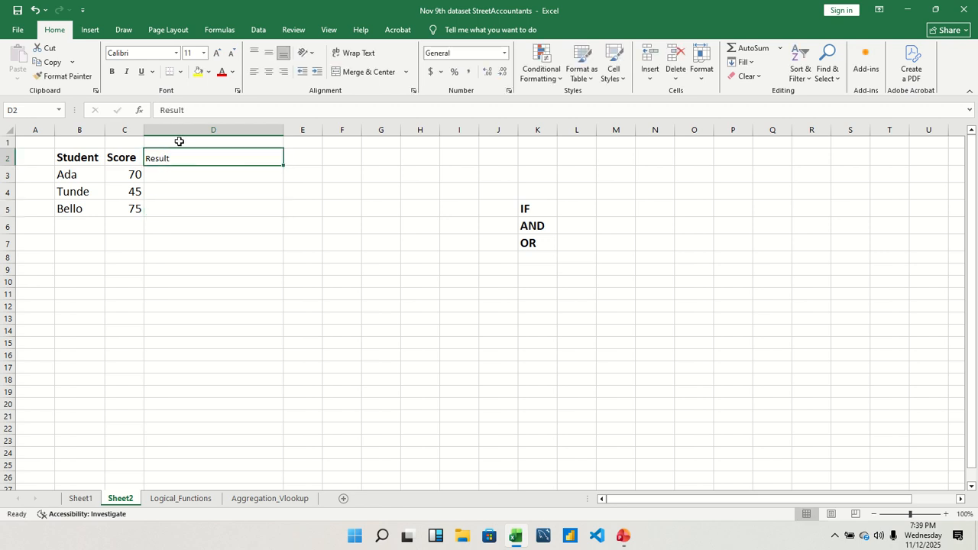
click(203, 53)
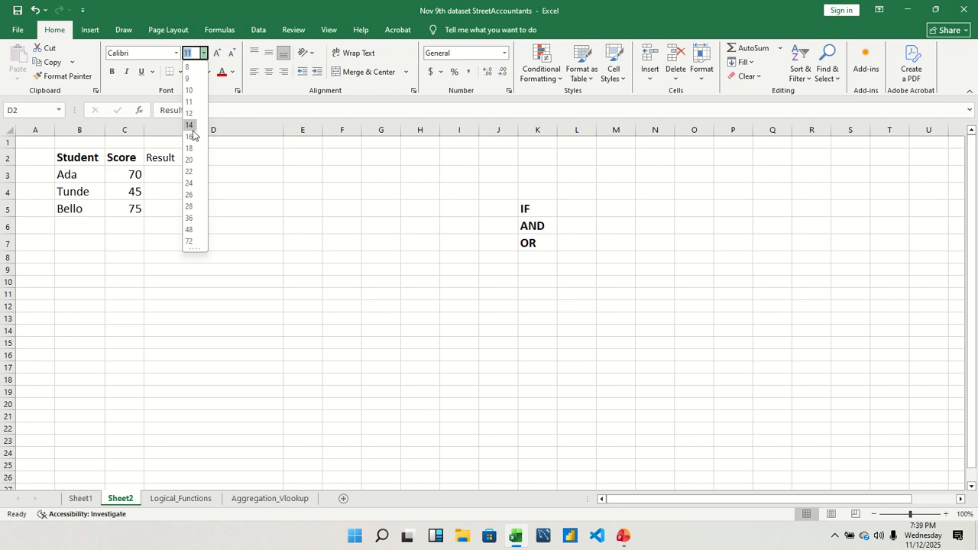
click(112, 71)
click(112, 72)
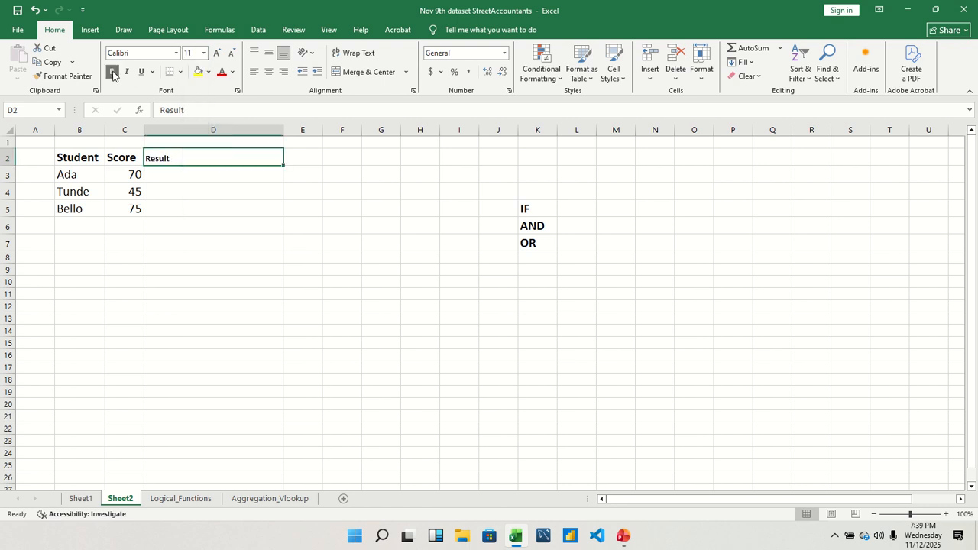
click(203, 53)
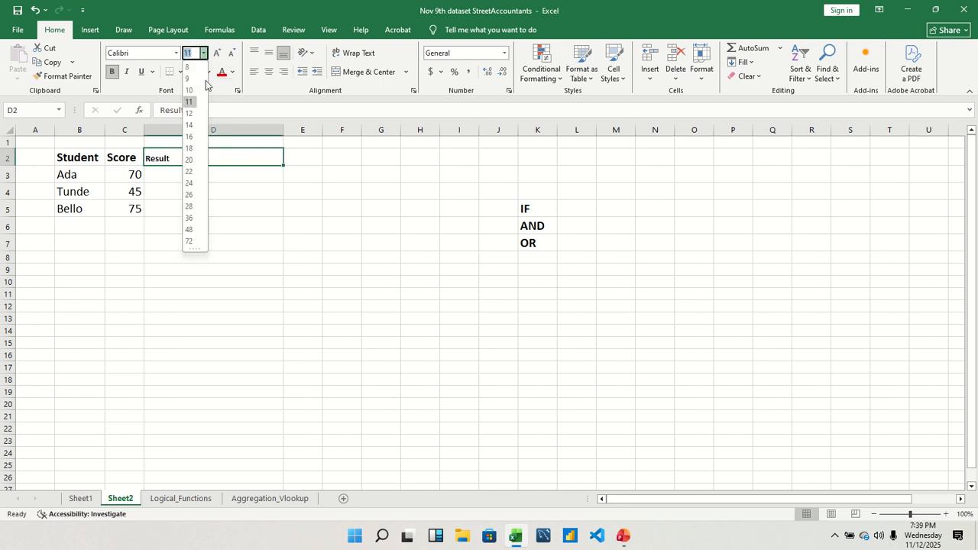
click(191, 125)
- Enter the formula =IF(C3>=50,"pass","fail") in D3 to grade the first student's score
click(175, 173)
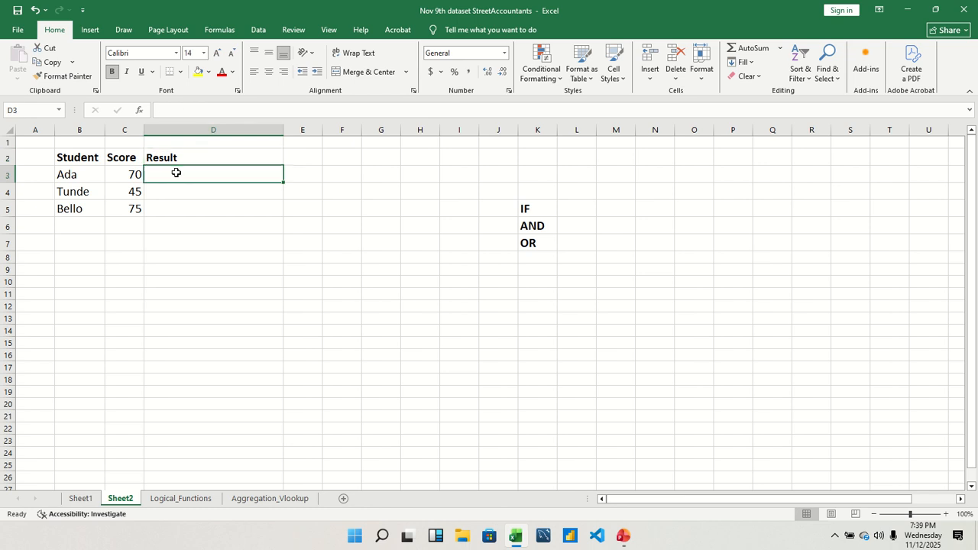
double_click(176, 173)
text(=)
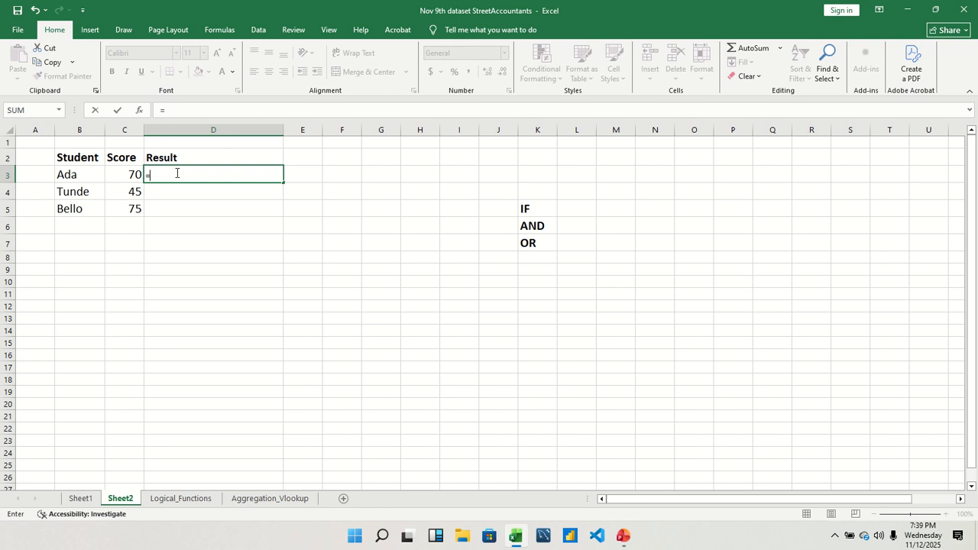
text(if)
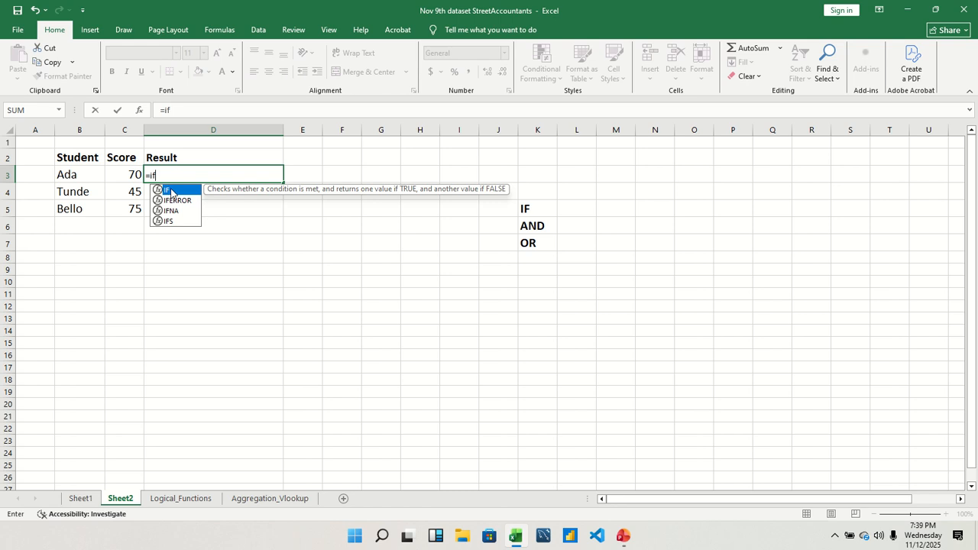
double_click(171, 192)
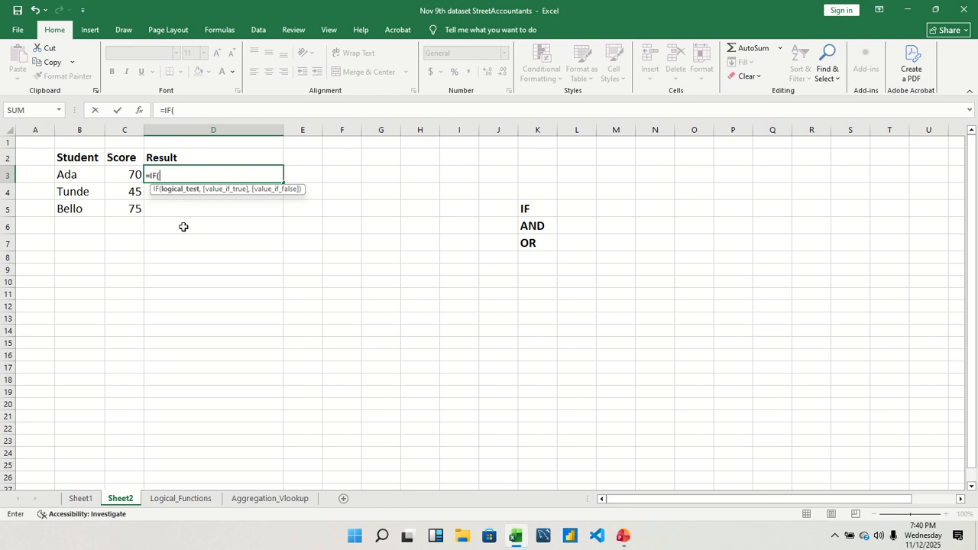
click(132, 174)
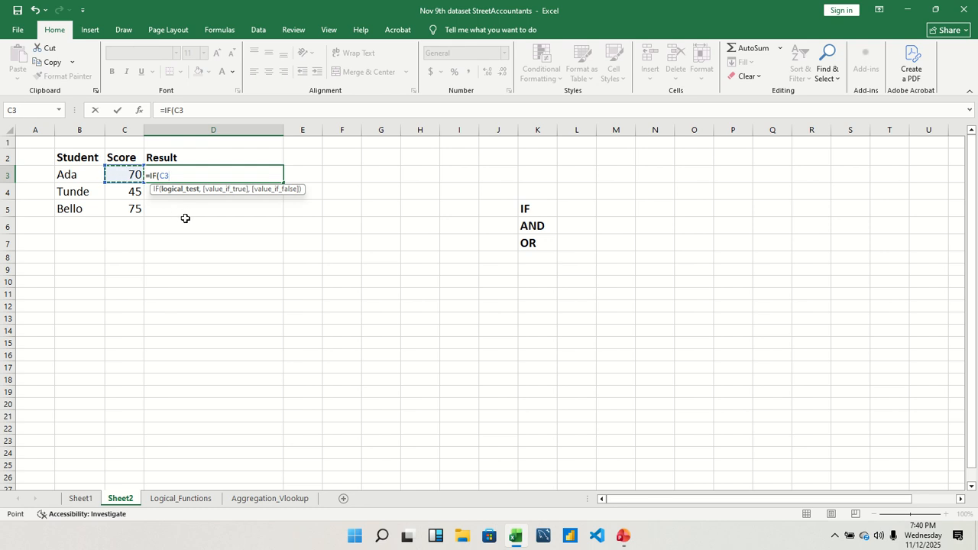
text(>=50,)
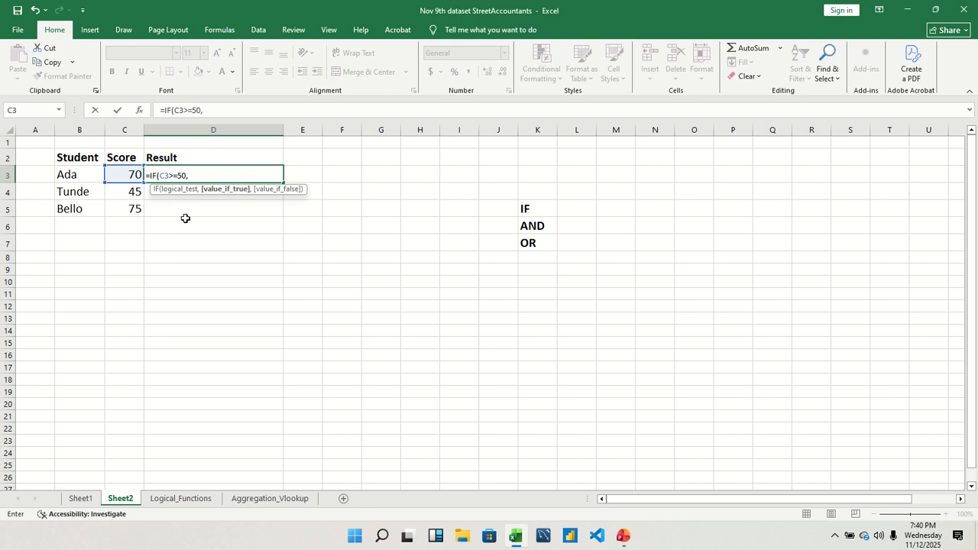
text("pass")
text(,)
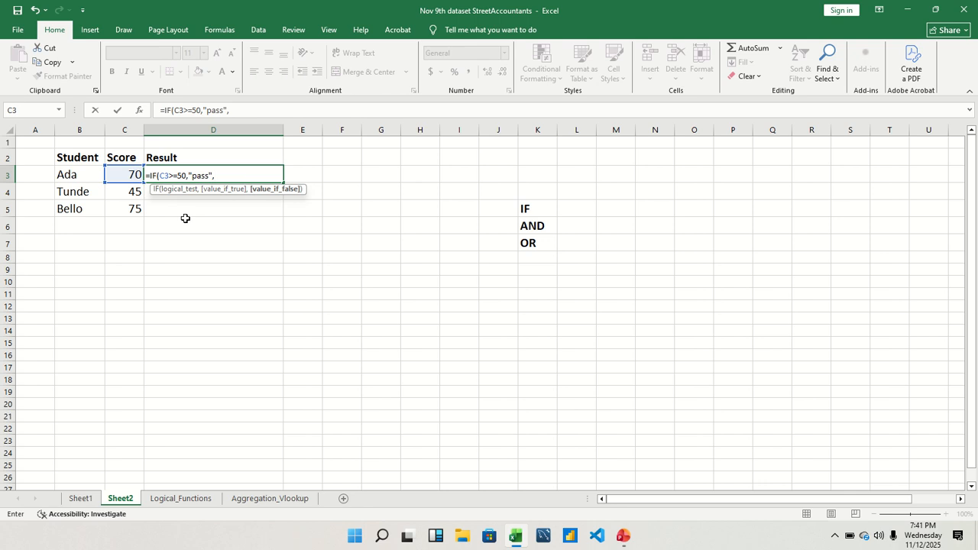
text("fail")
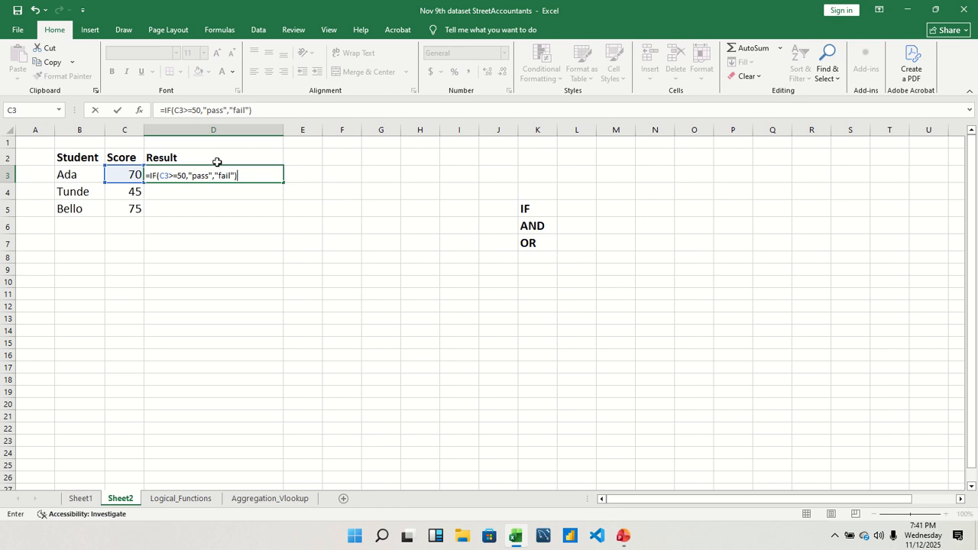
key(Return)
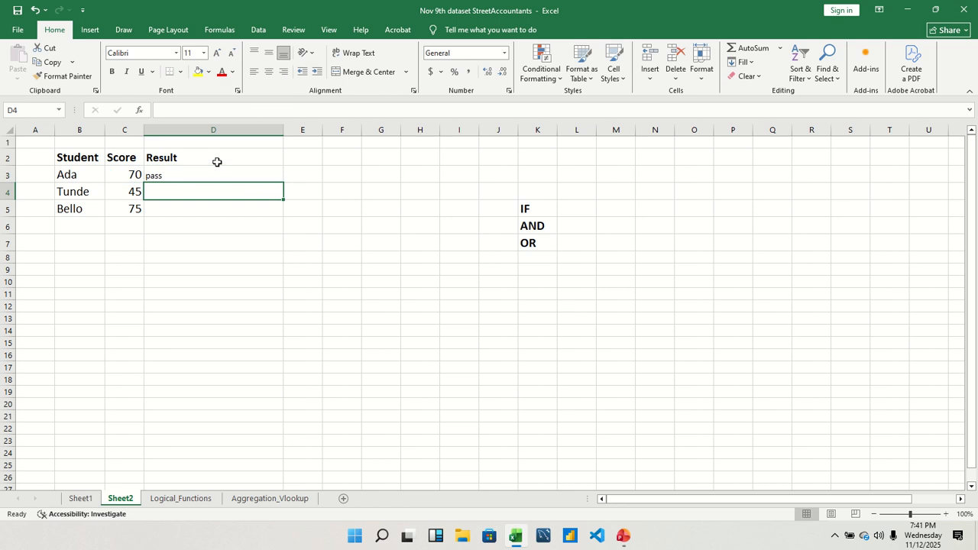
- Fill the IF formula from D3 down through D5 and check the formulas in the filled cells
click(170, 175)
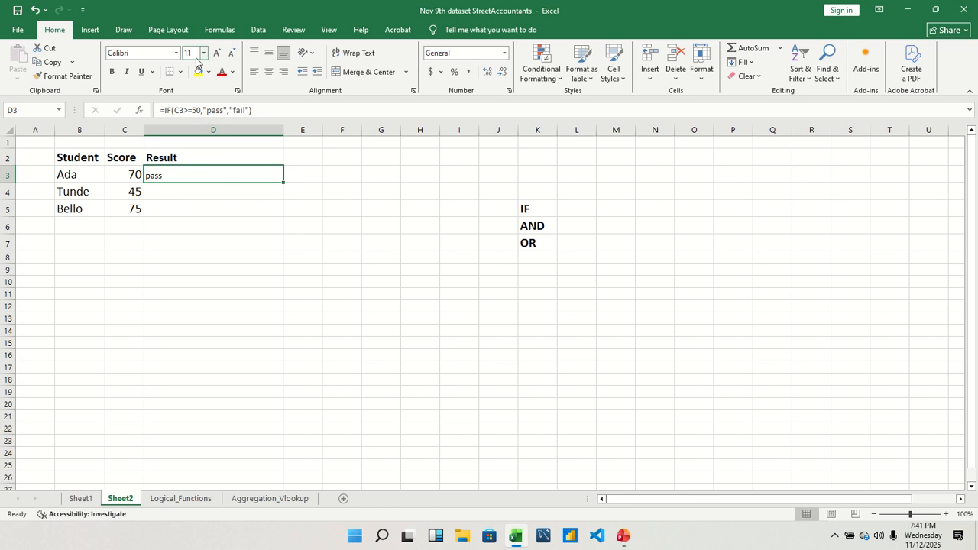
drag(283, 182, 279, 222)
click(229, 191)
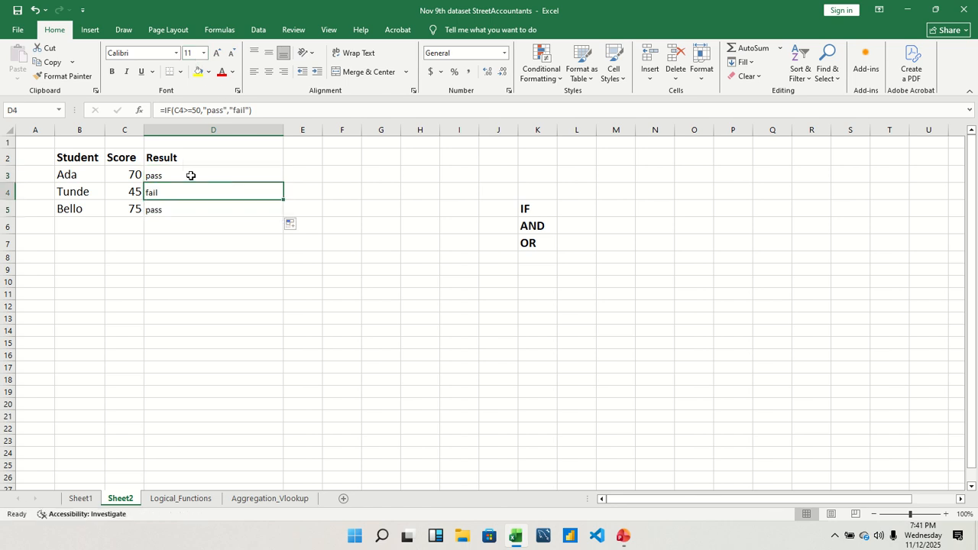
click(189, 175)
click(189, 192)
click(192, 209)
click(211, 191)
- Set the font size of the results in D3:D5 to 14
drag(207, 173, 213, 218)
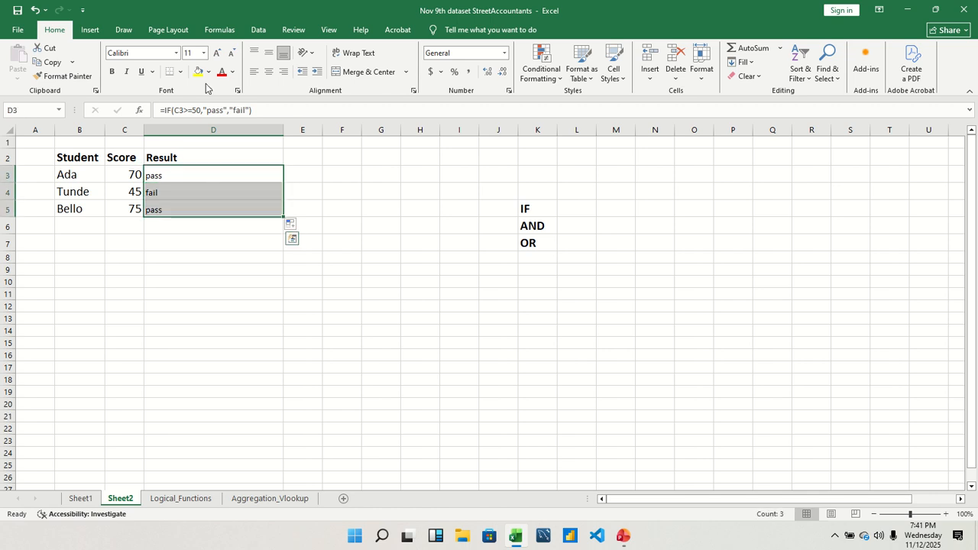
click(204, 52)
click(189, 134)
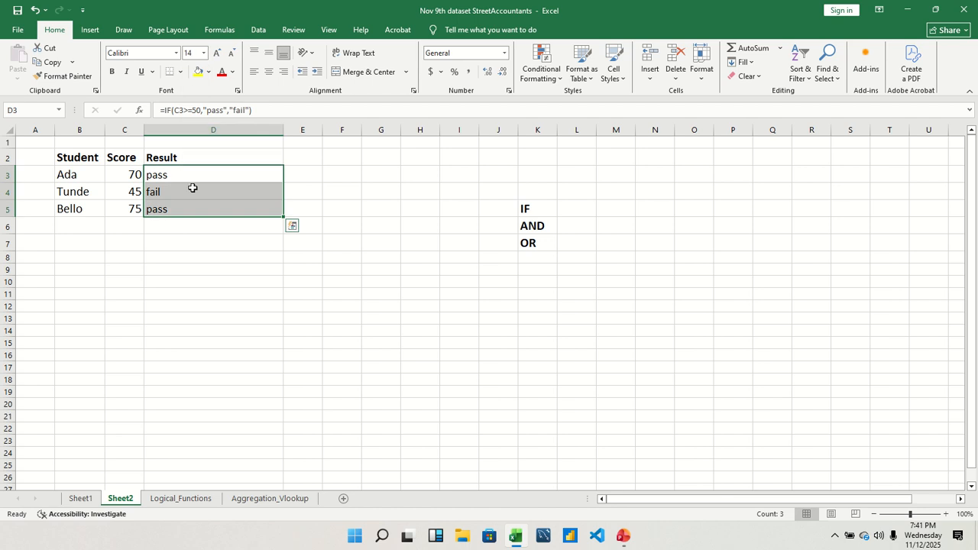
click(192, 188)
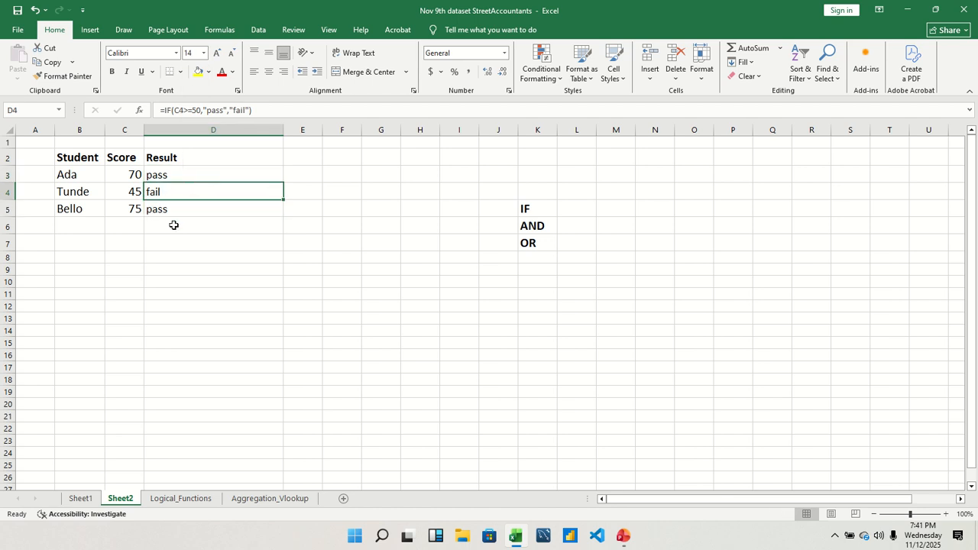
- Clear the contents of the result cells D3:D5
drag(165, 175, 167, 211)
right_click(168, 213)
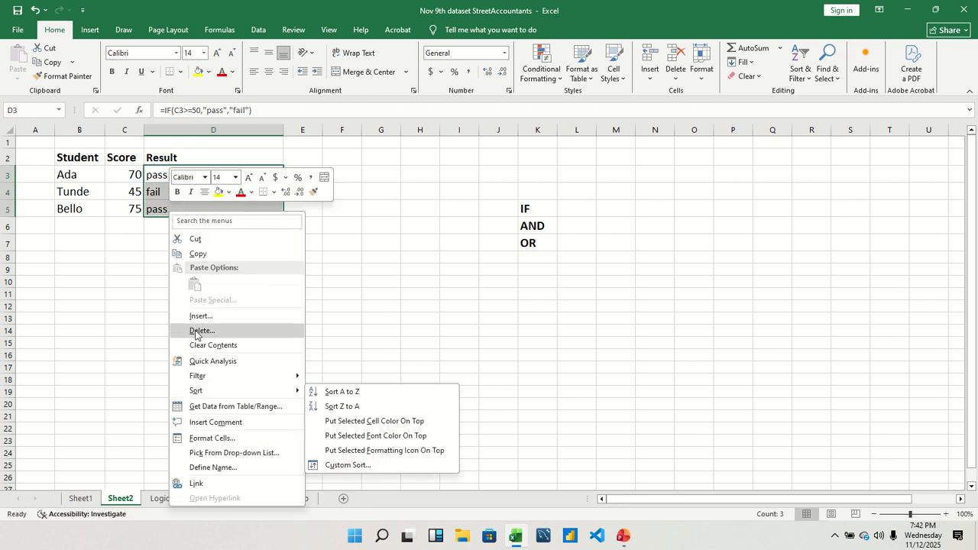
click(203, 345)
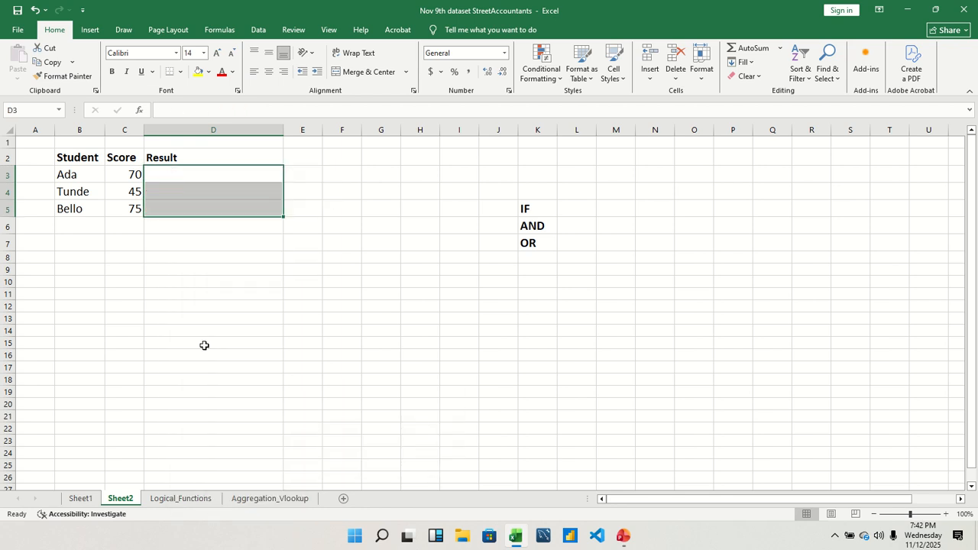
- Enter the formula =IF(C3>60,"good","bad") in D3 and fill it down through D5
double_click(163, 179)
text(=)
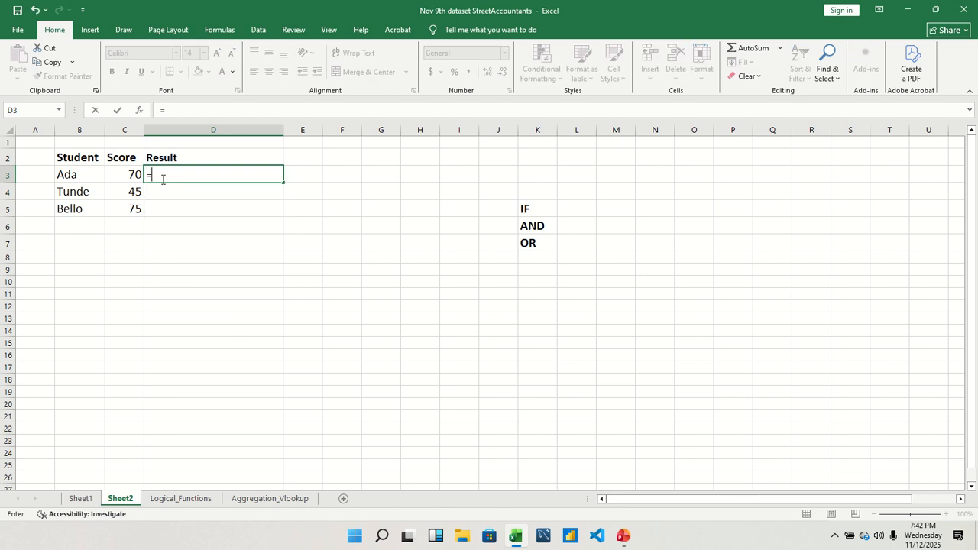
text(i)
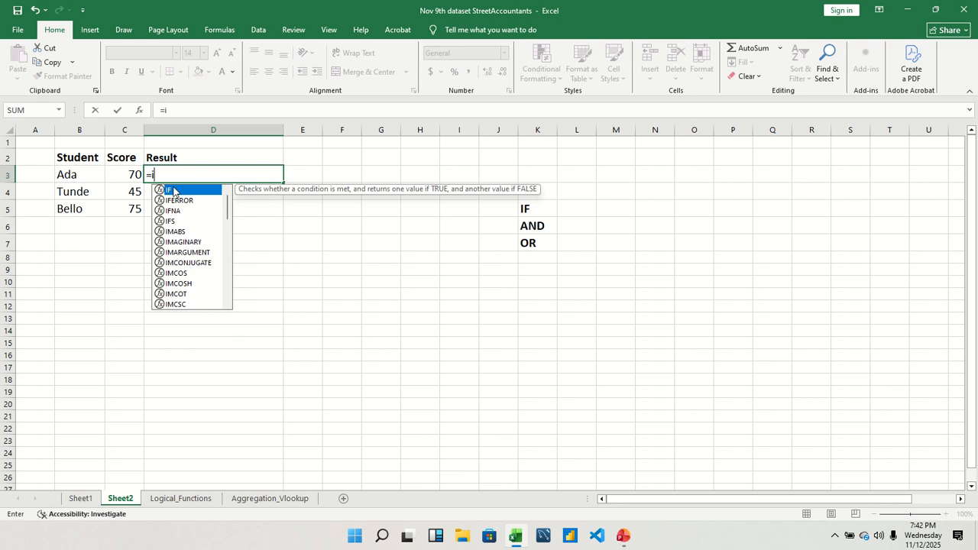
double_click(174, 191)
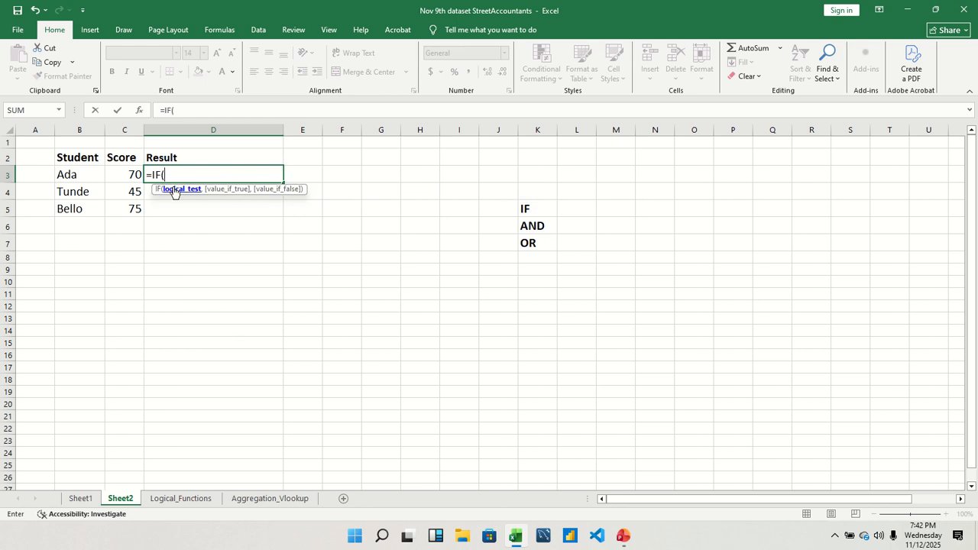
click(135, 174)
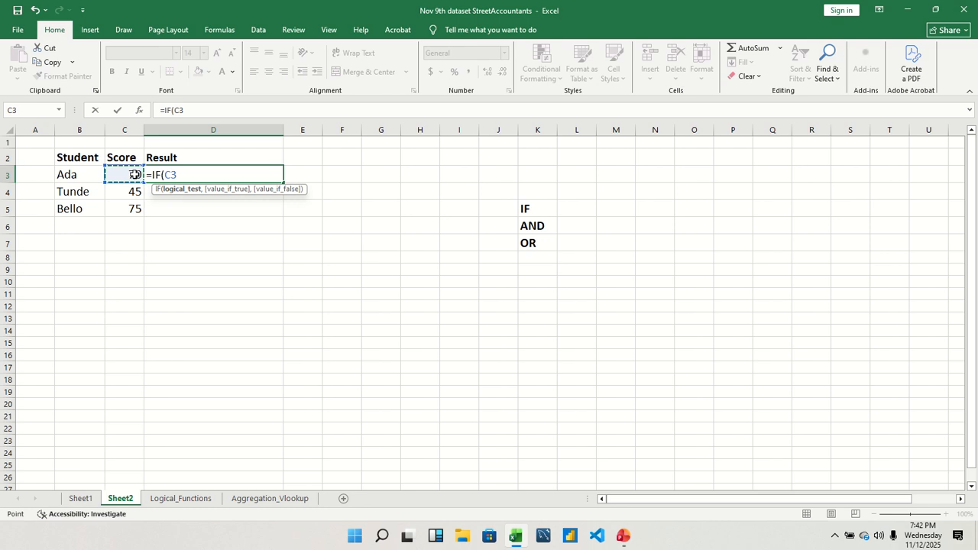
text(>60,)
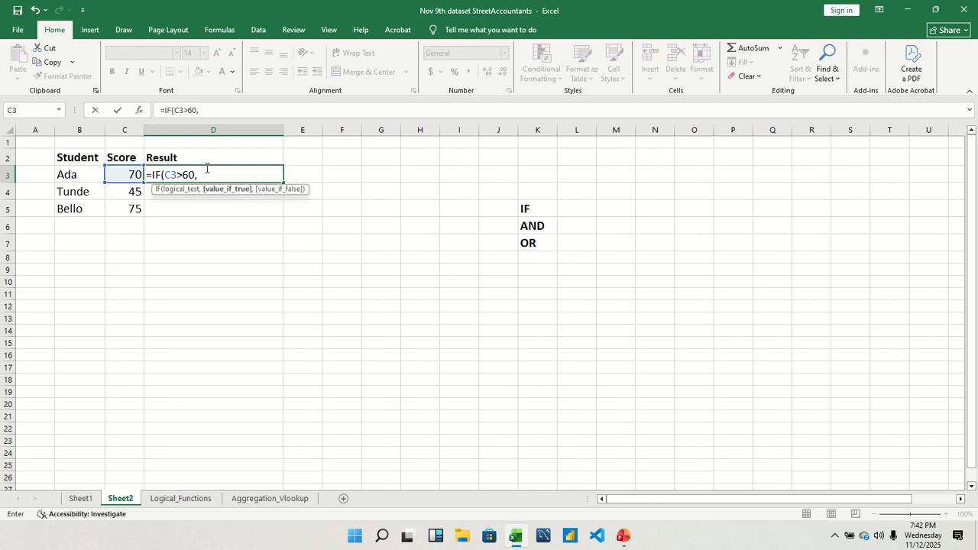
text("good",)
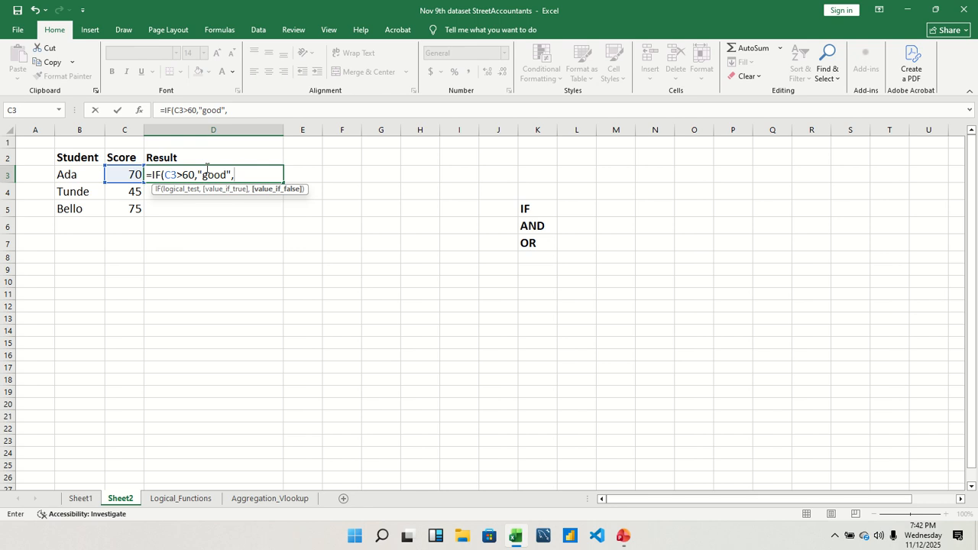
text("bad)
text("))
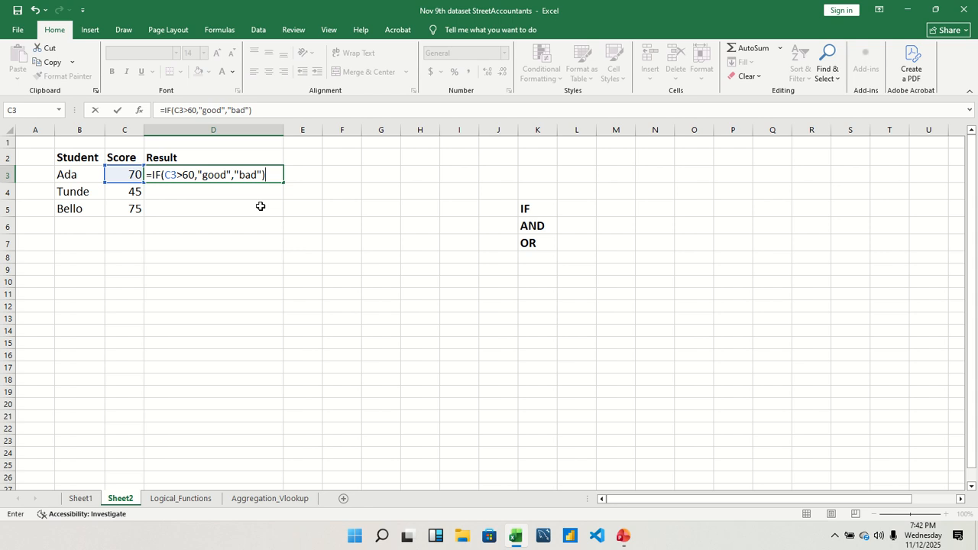
key(Return)
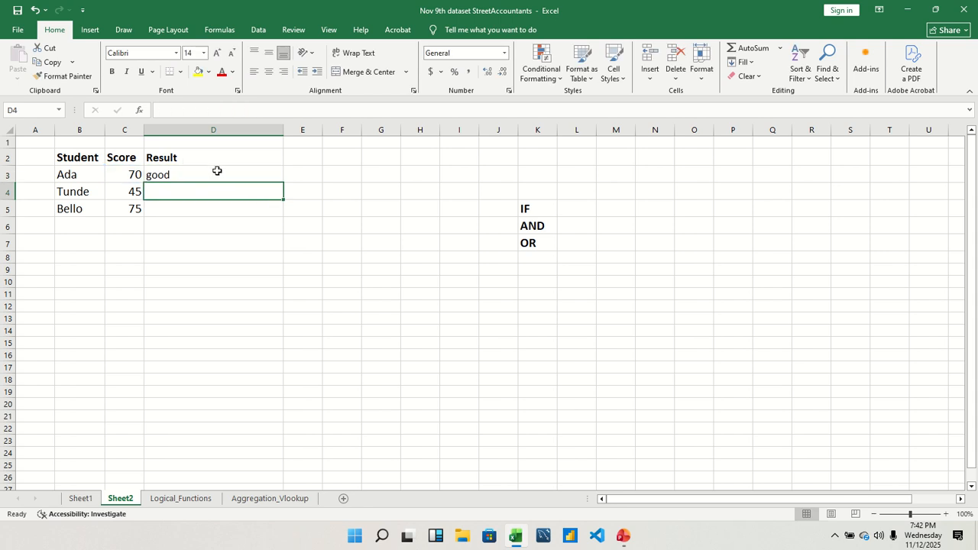
click(217, 170)
drag(282, 182, 283, 213)
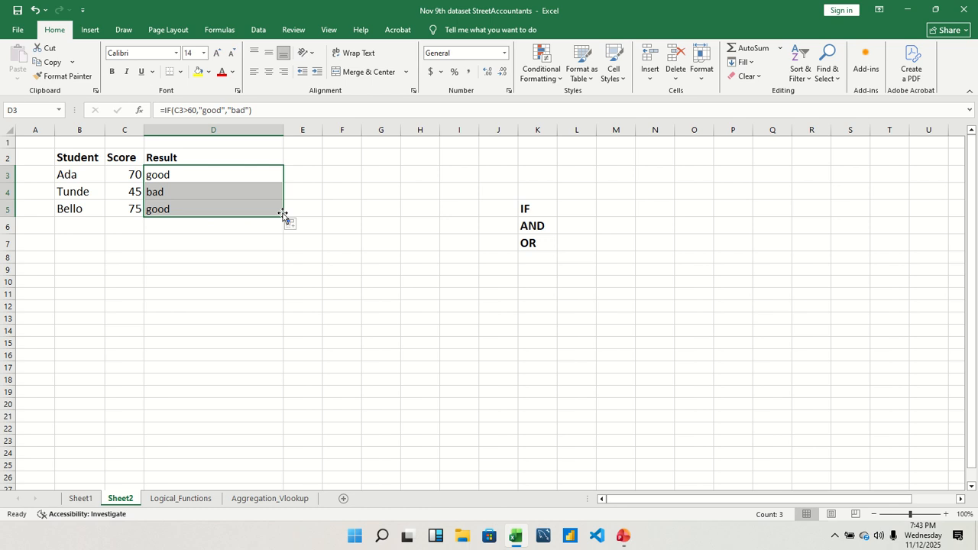
- List the comparison operators >, <, >=, <= and <> in cells G3 to G7, one per cell
click(380, 175)
text(>)
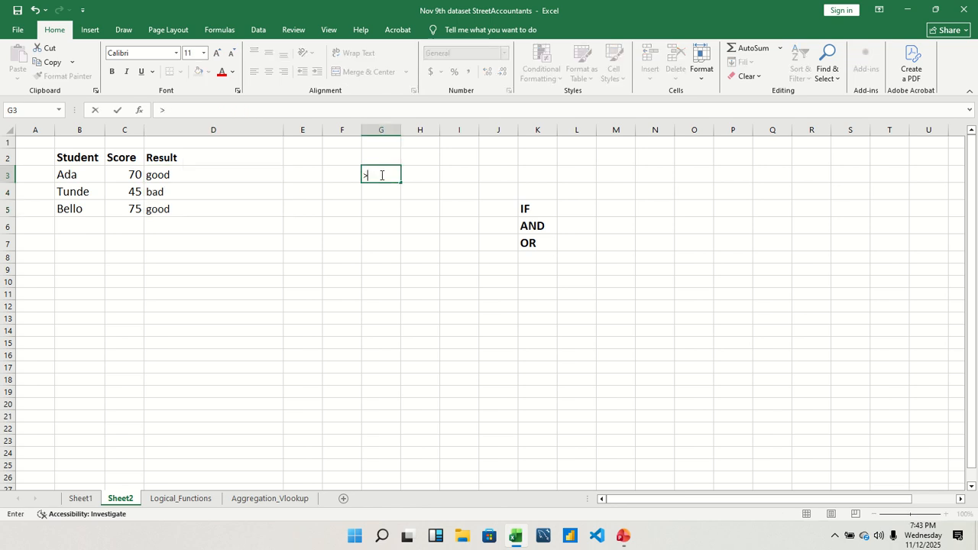
click(380, 188)
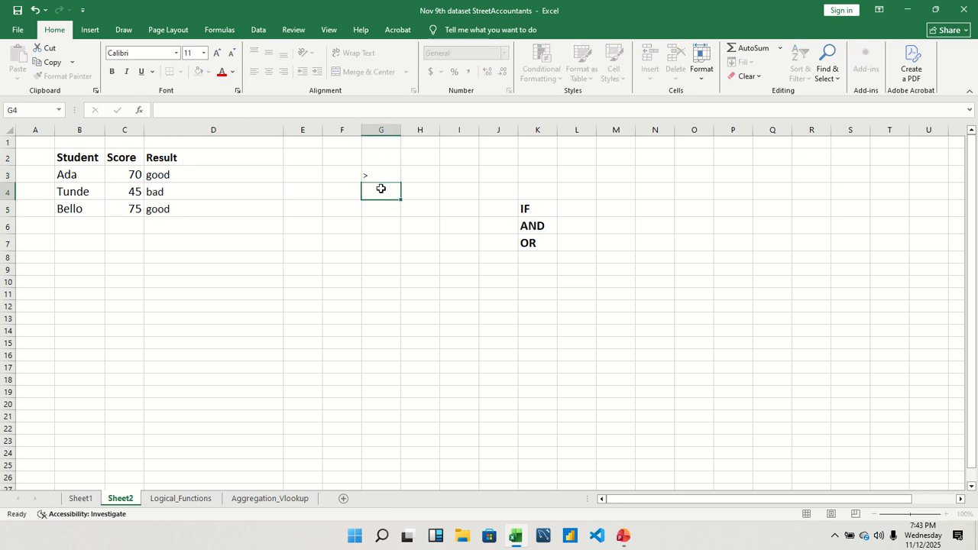
text(<)
click(383, 210)
text(>=)
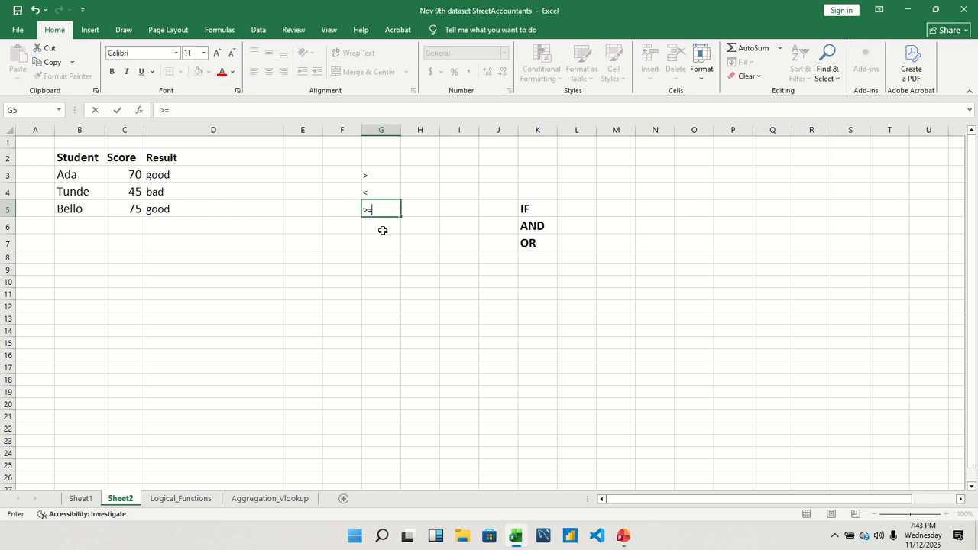
click(382, 229)
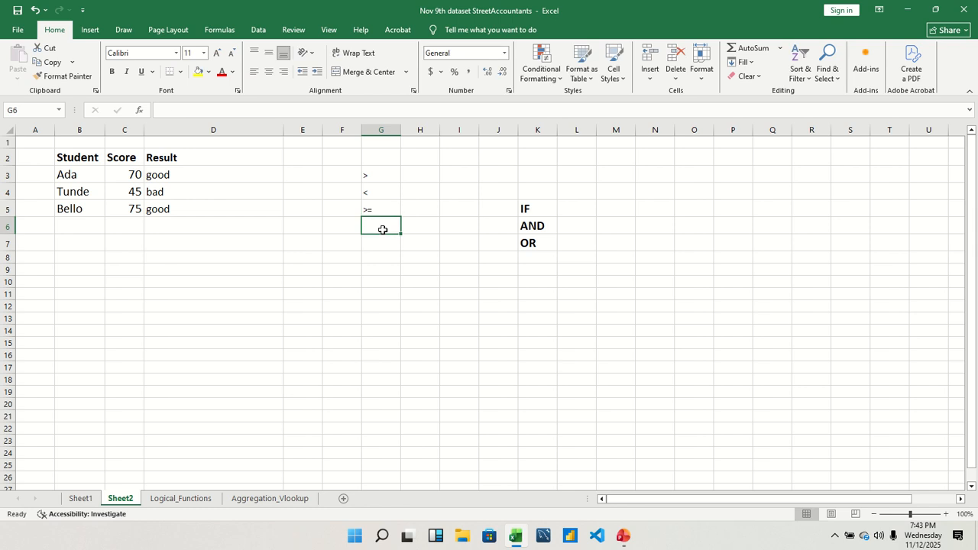
text(<=)
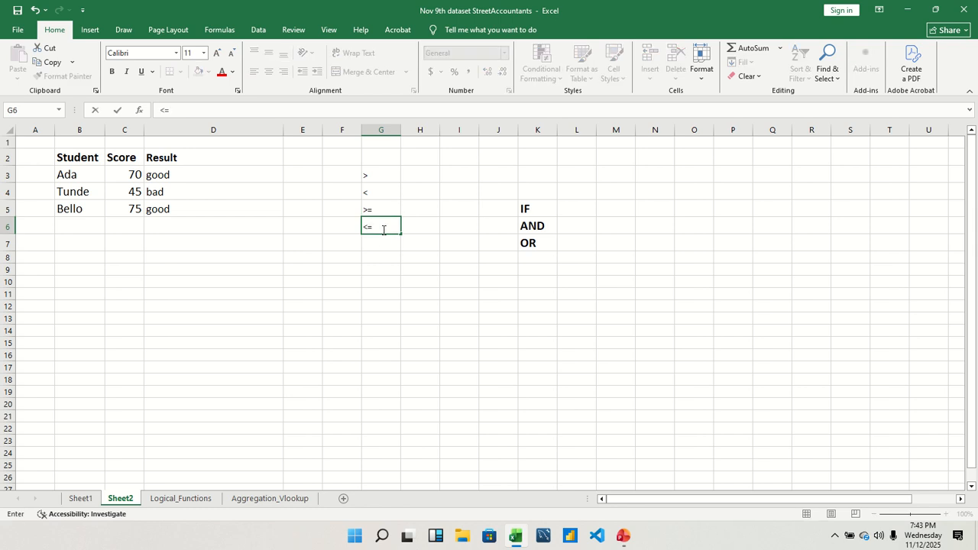
click(381, 242)
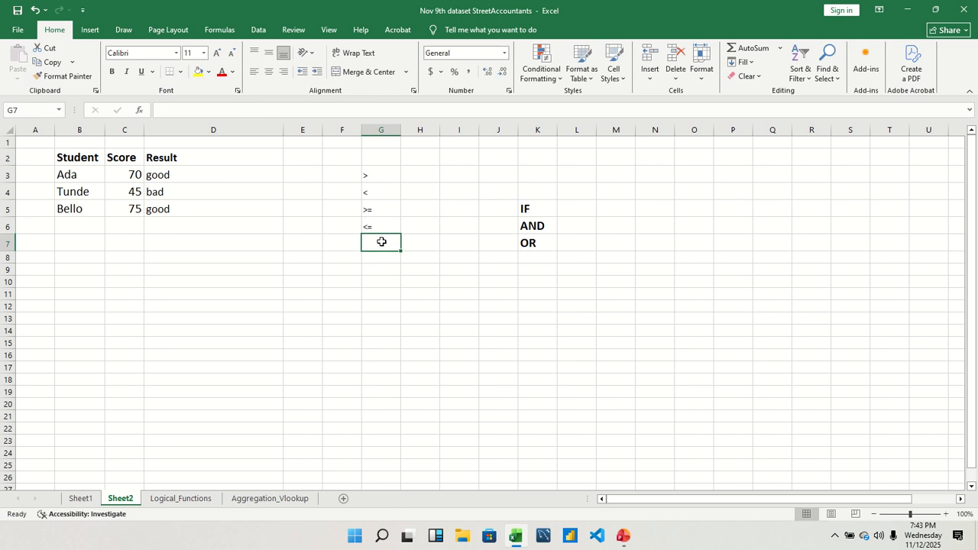
text(<>)
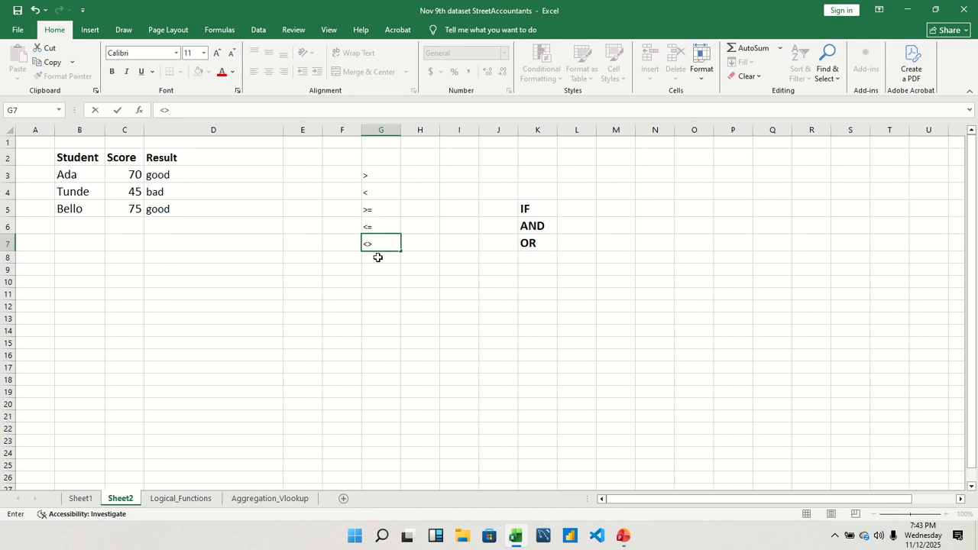
click(377, 258)
text(=)
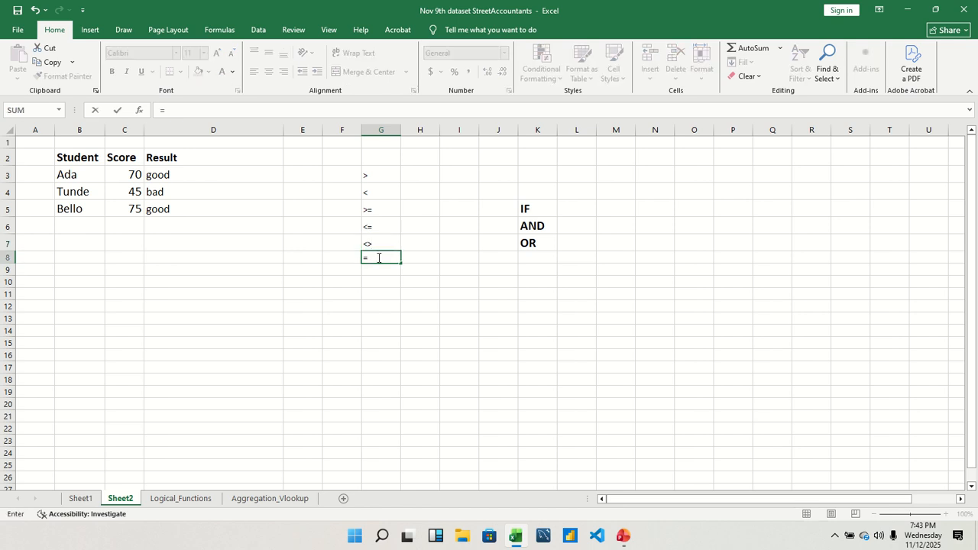
drag(374, 173, 387, 250)
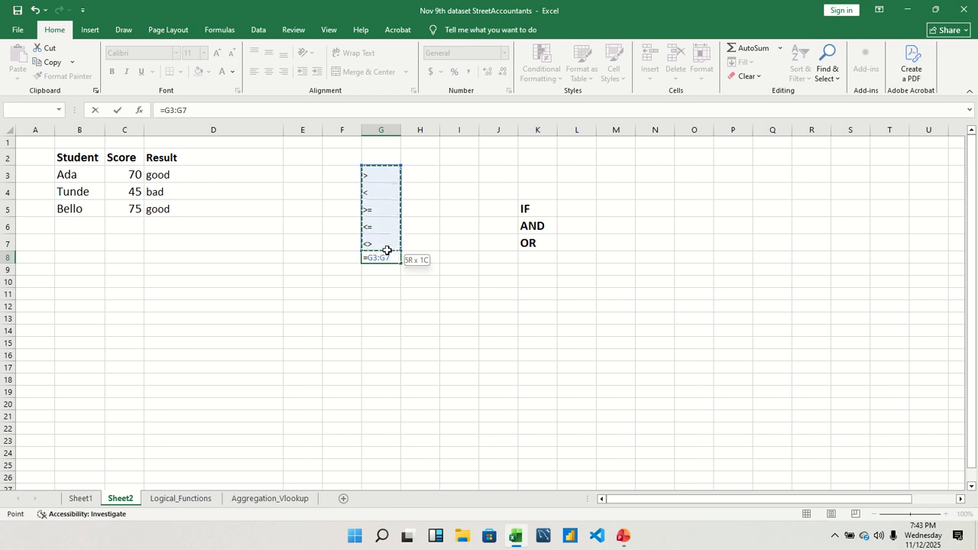
key(Escape)
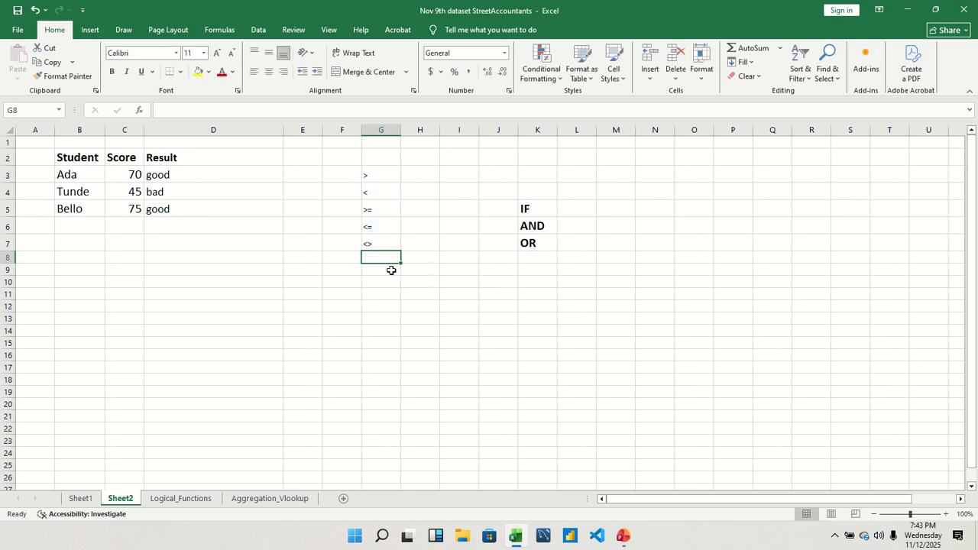
- Clear the contents of the comparison operator list in G3:G8
drag(365, 170, 384, 256)
right_click(381, 232)
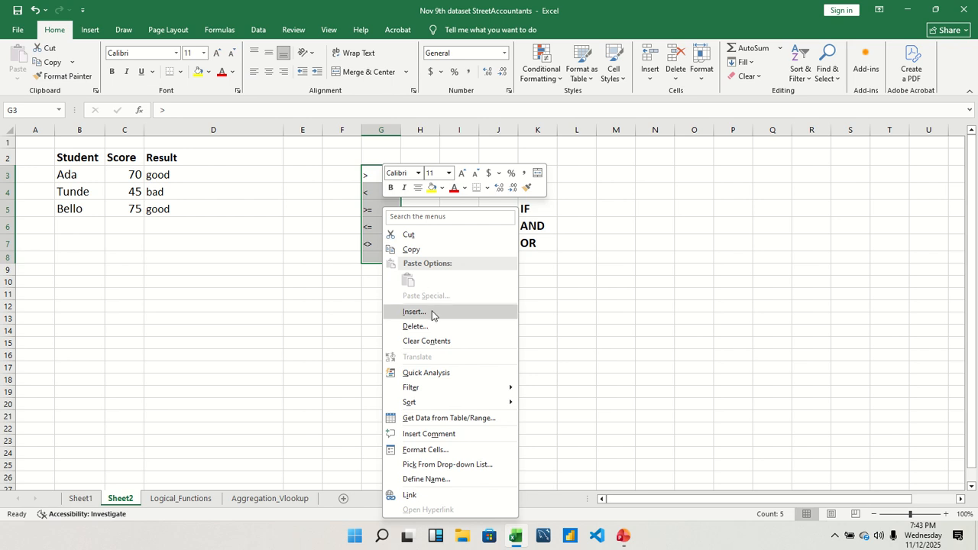
click(448, 341)
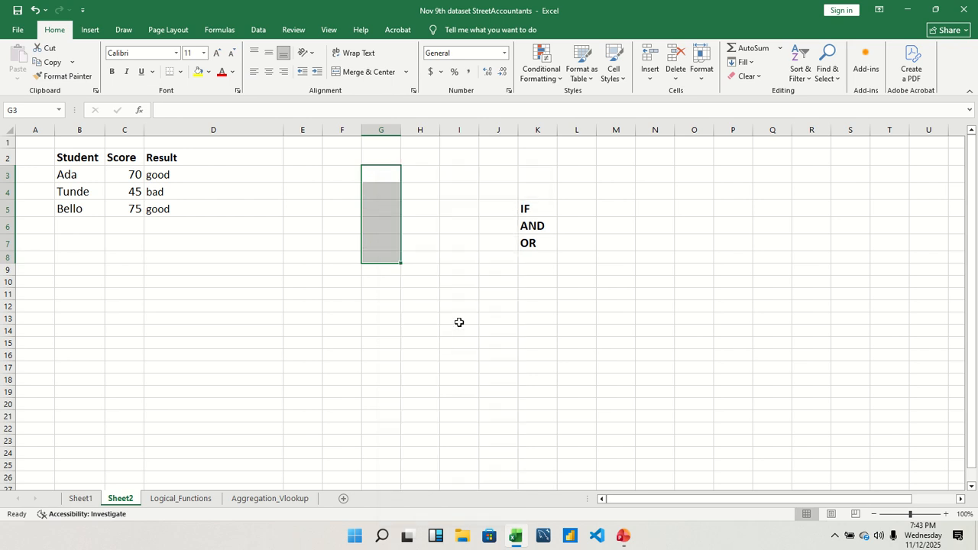
- Clear the good/bad formula results from cells D3:D5
click(531, 235)
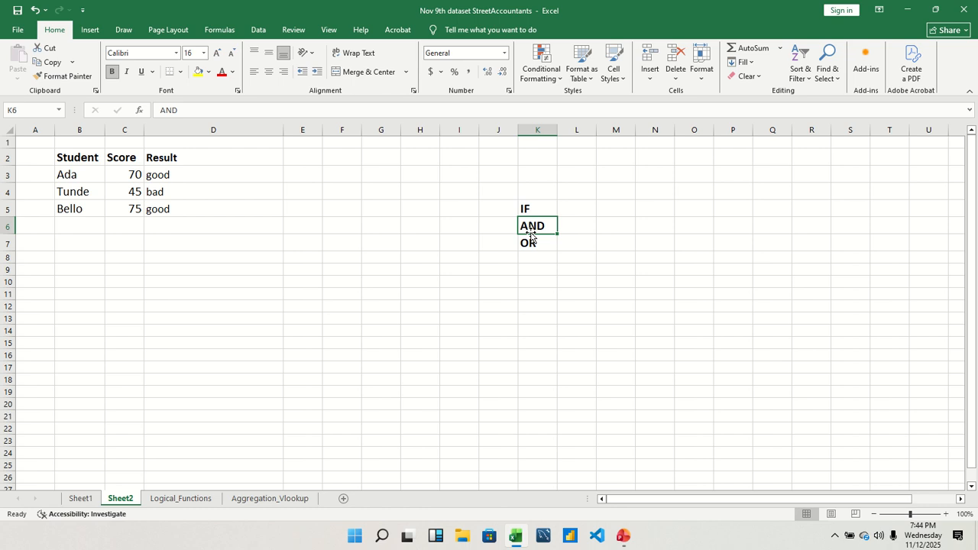
click(187, 176)
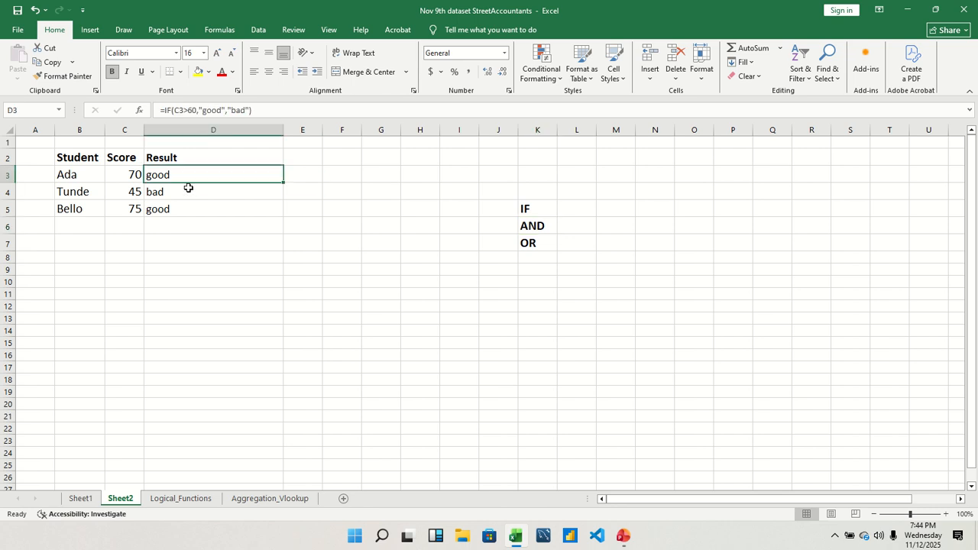
drag(188, 188, 190, 207)
right_click(190, 207)
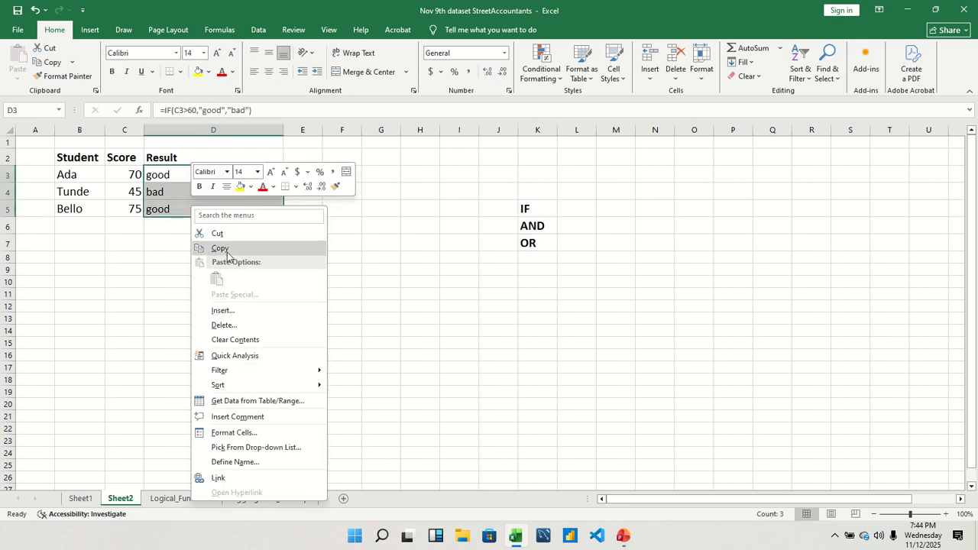
click(238, 340)
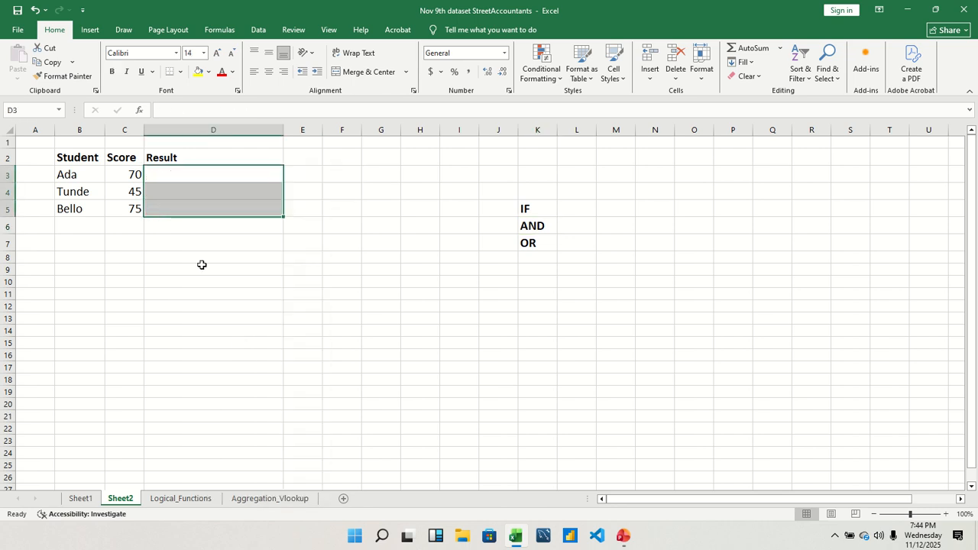
click(169, 179)
text(=)
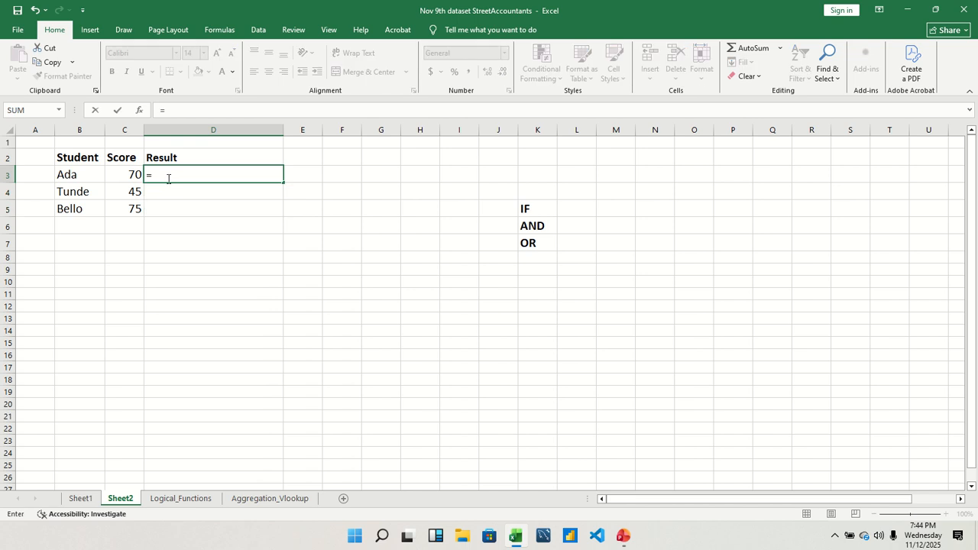
text(an)
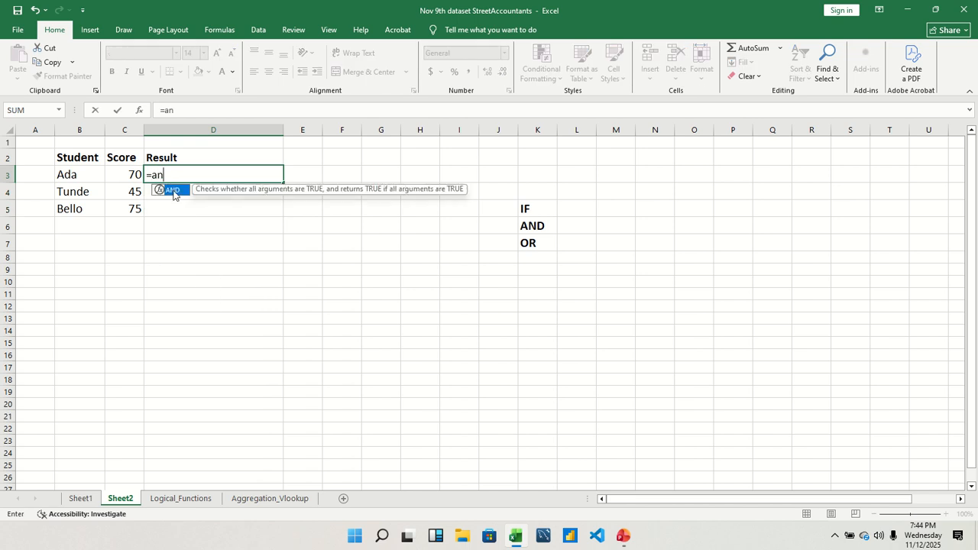
double_click(171, 190)
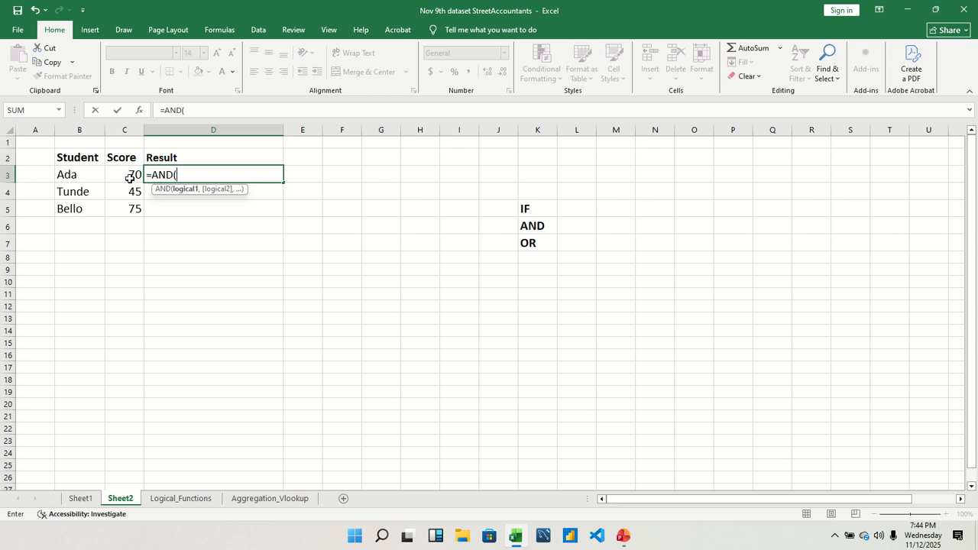
key(BackSpace)
key(Escape)
click(187, 203)
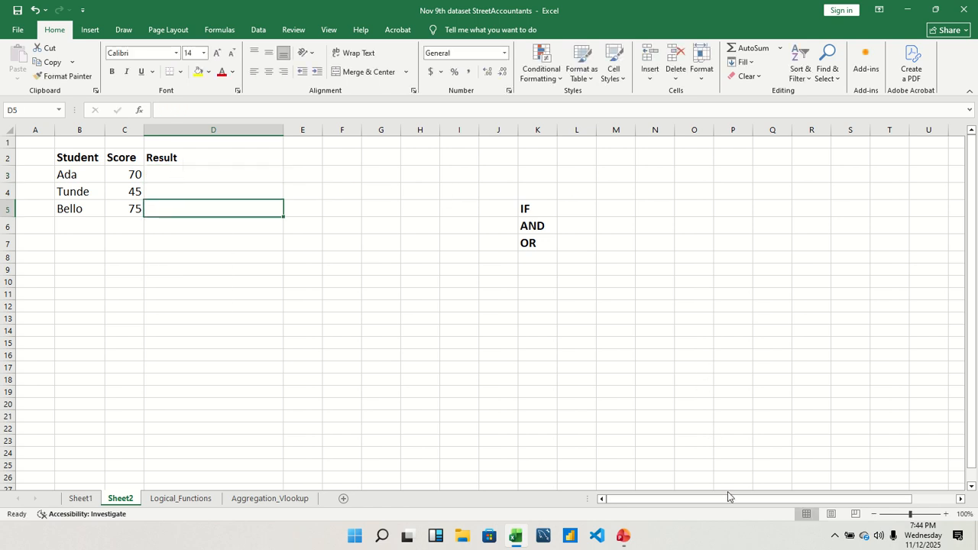
- Copy the Attendance heading and its values from W2:W5 and paste them over the Result column in D2:D5
drag(728, 497, 799, 499)
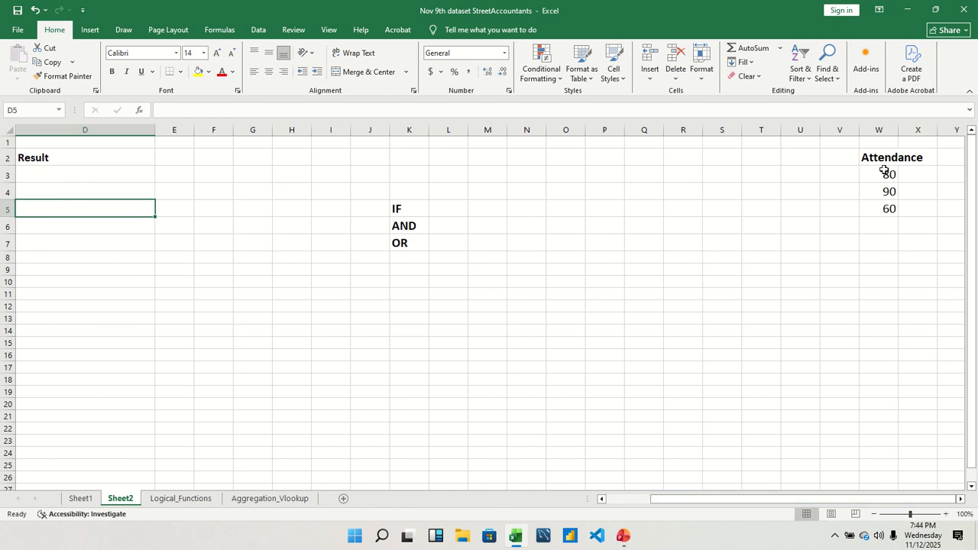
drag(883, 159, 900, 215)
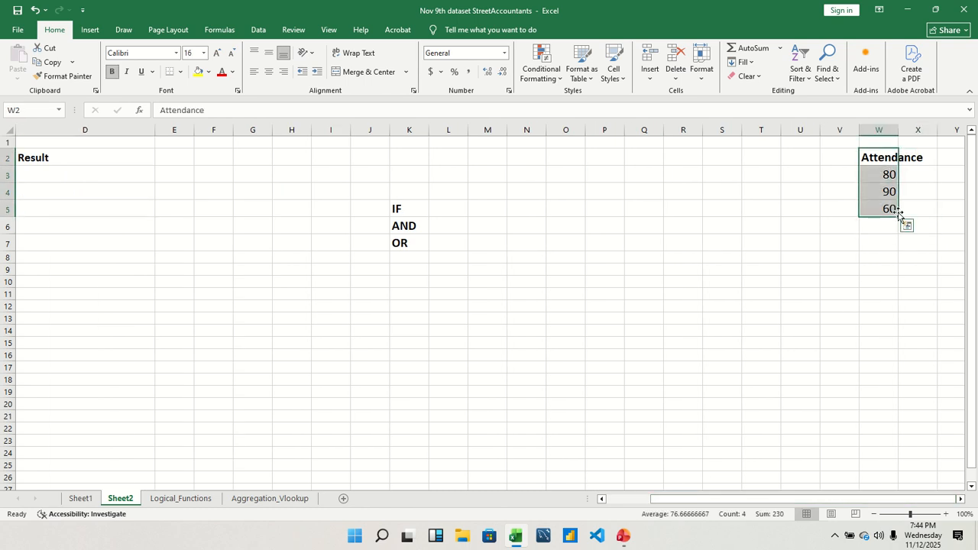
key(ctrl+c)
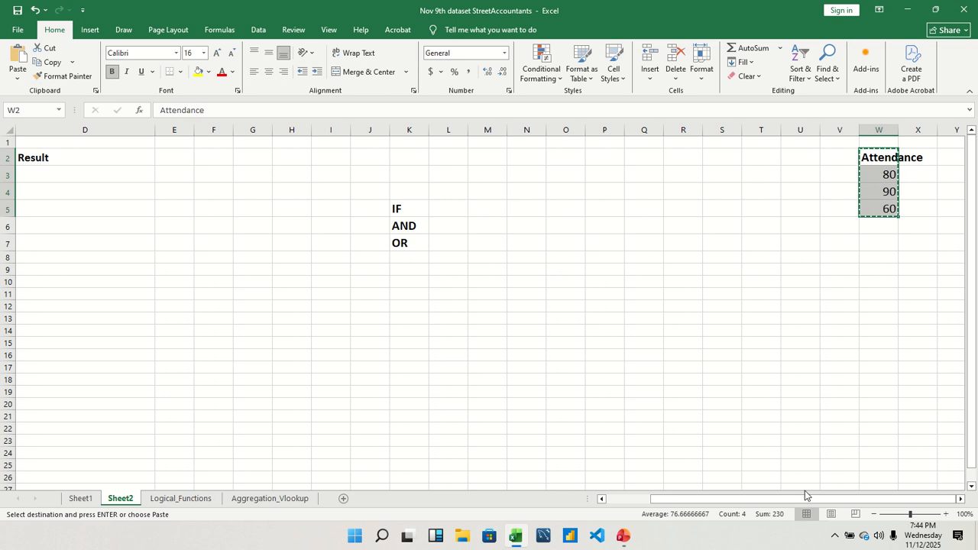
drag(805, 495, 692, 498)
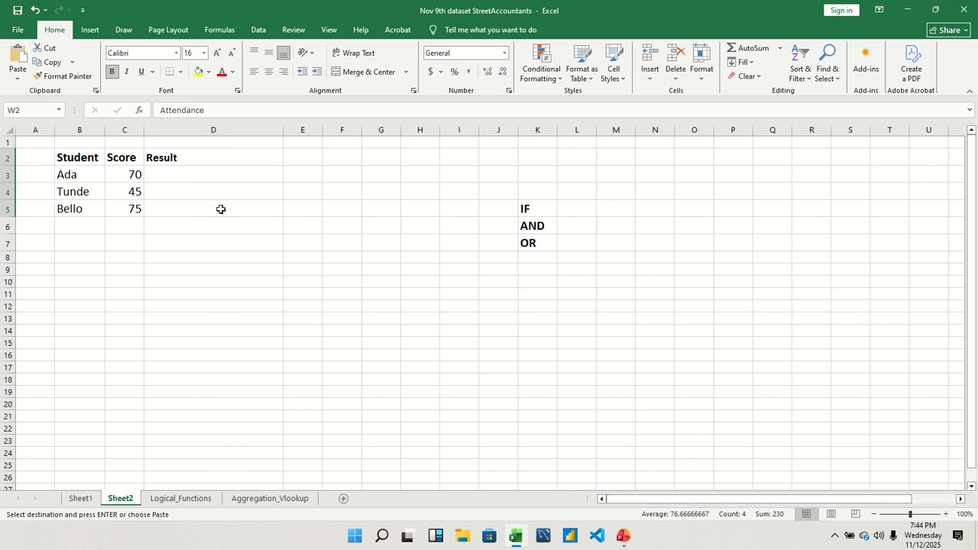
drag(181, 160, 190, 209)
key(Return)
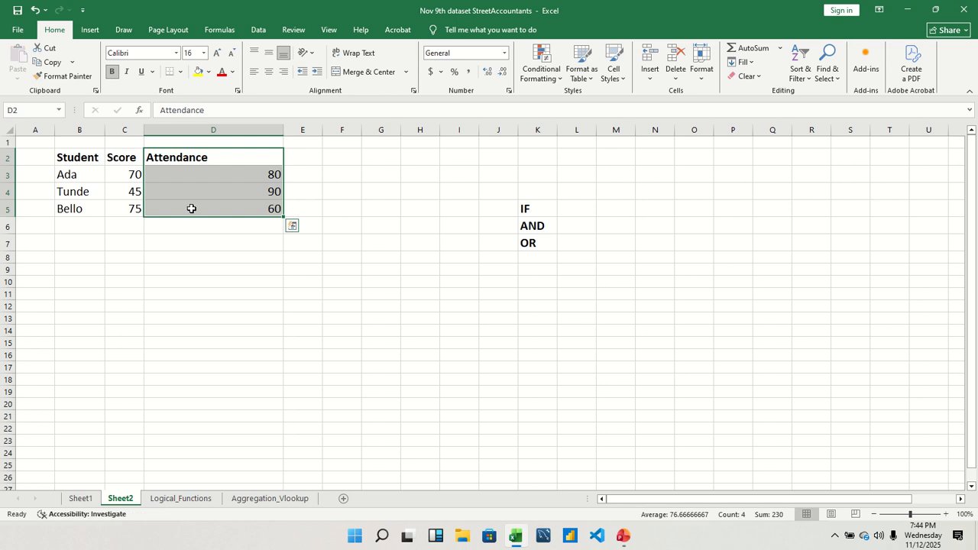
click(220, 203)
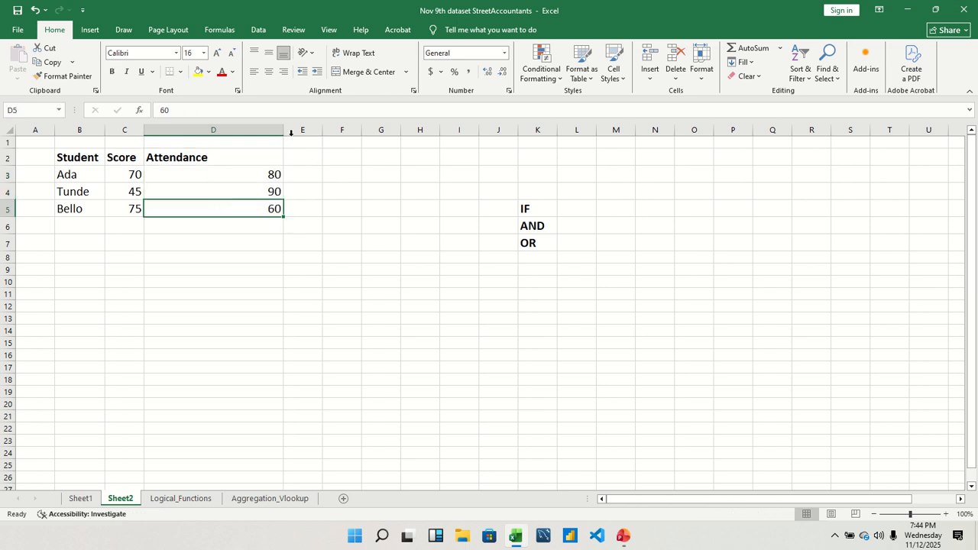
- Add a Result heading in E2, narrowing the Attendance column and widening column E to suit
drag(283, 130, 249, 146)
click(250, 155)
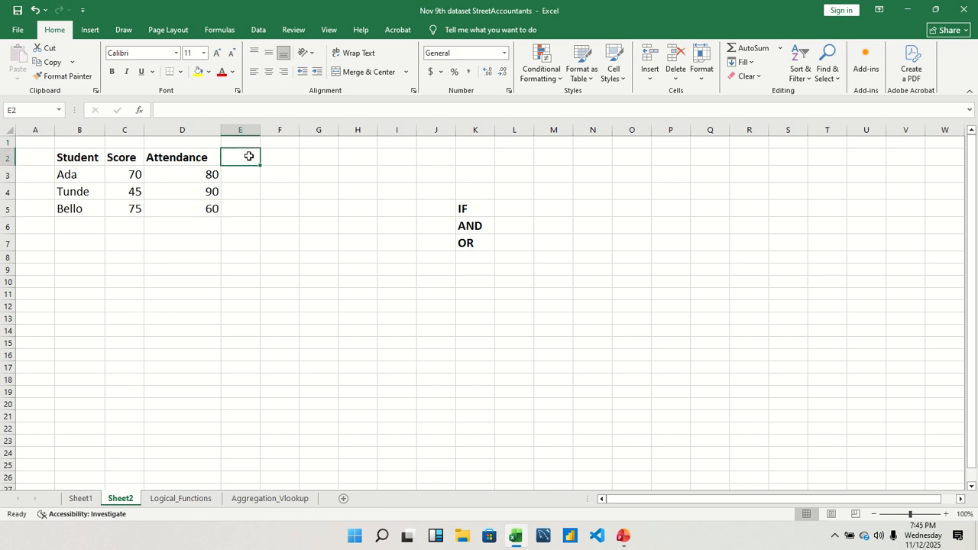
text(Res)
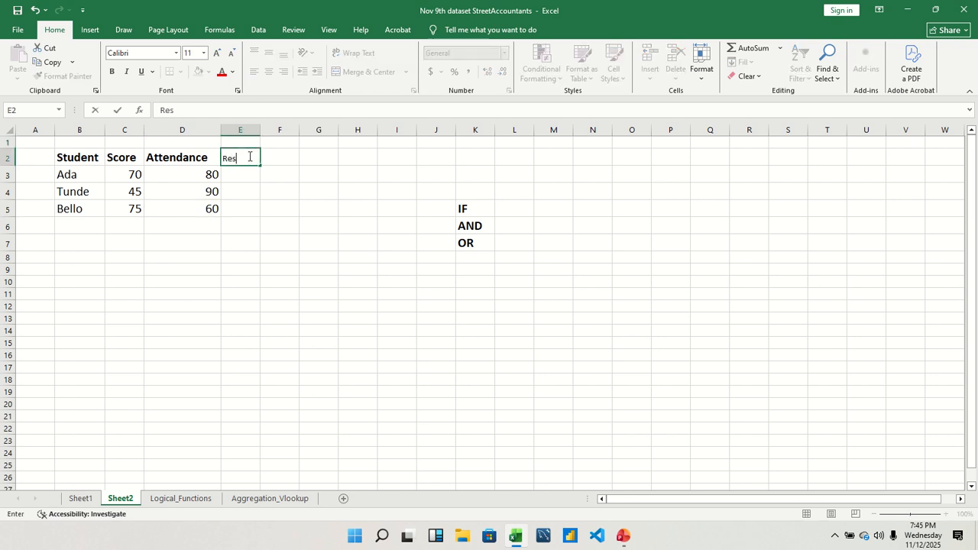
text(ult)
click(246, 175)
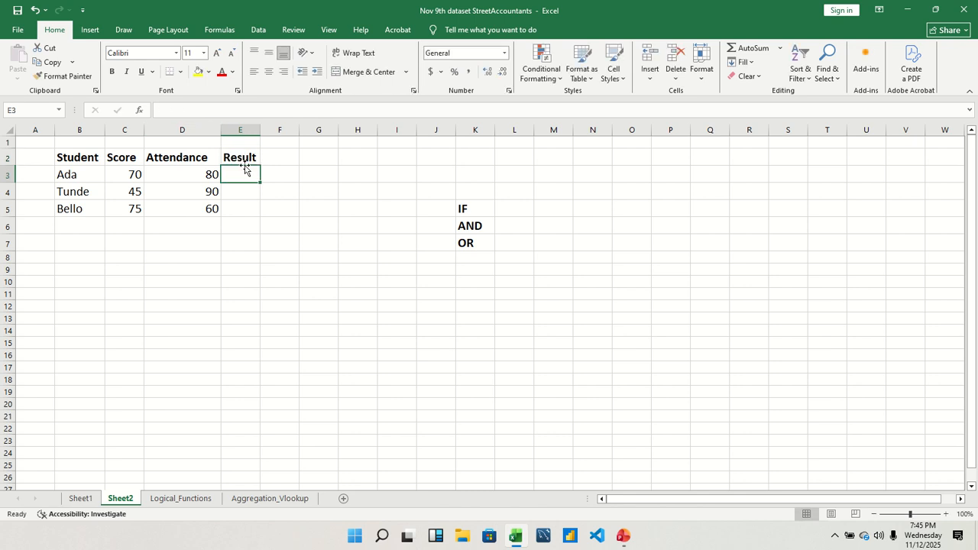
drag(261, 131, 329, 135)
- Enter the formula =AND(C3>=50, D3>=70) in E3 to test the first student's score and attendance
double_click(249, 173)
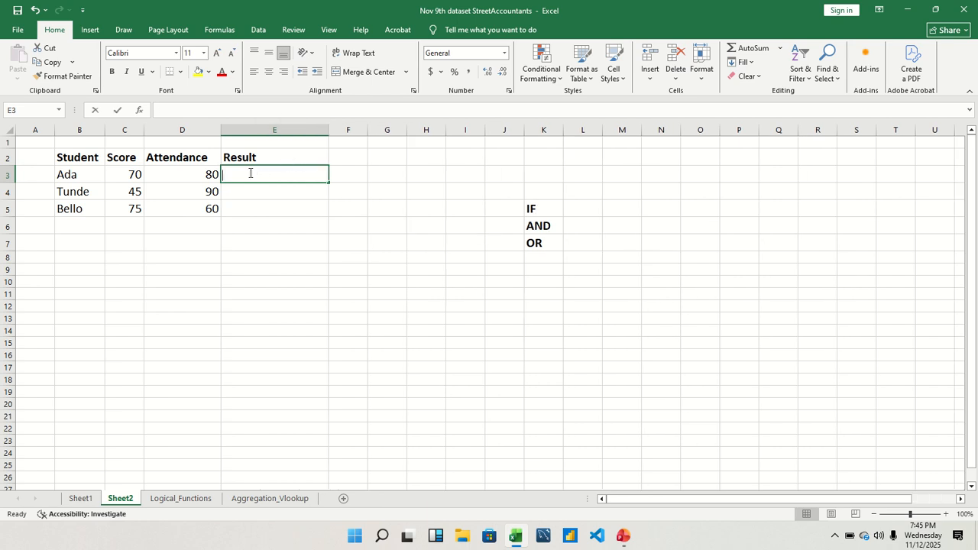
text(=a)
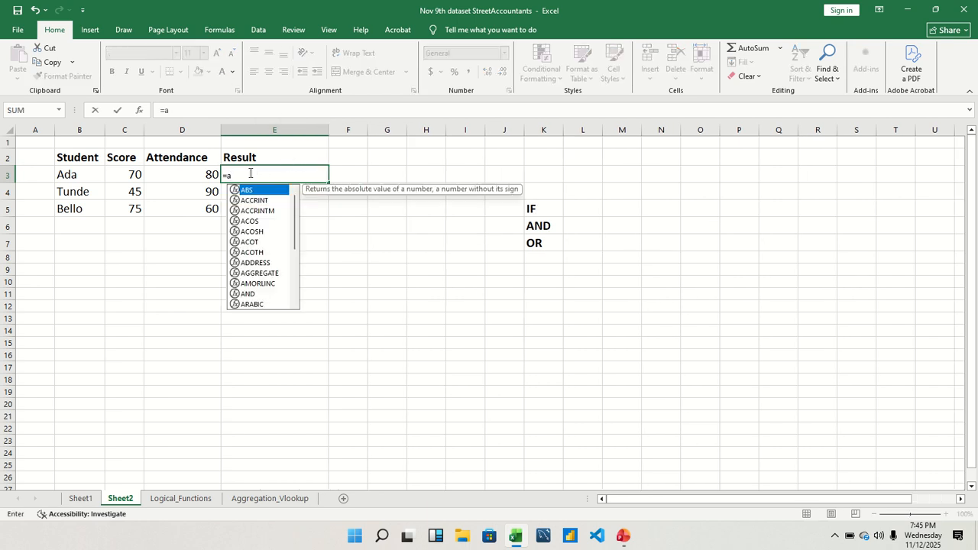
text(n)
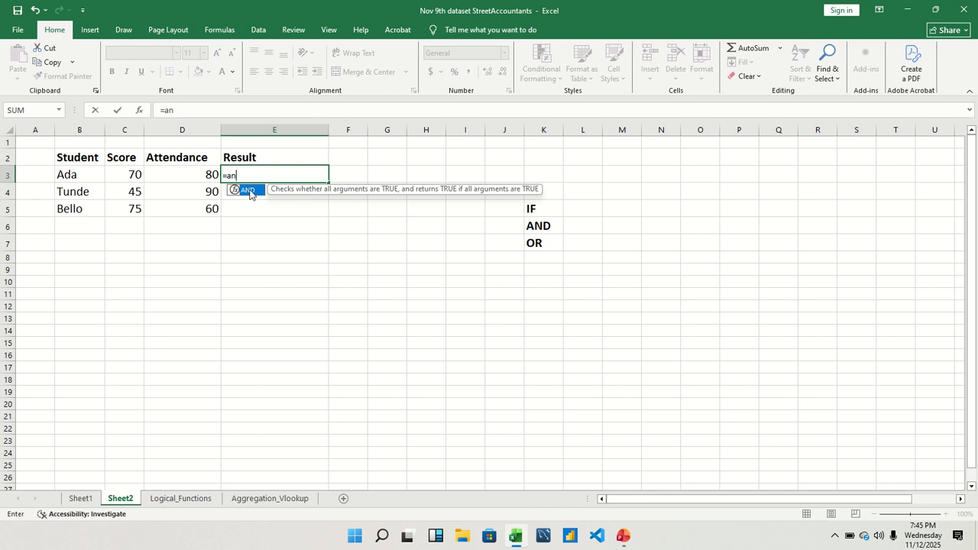
double_click(251, 190)
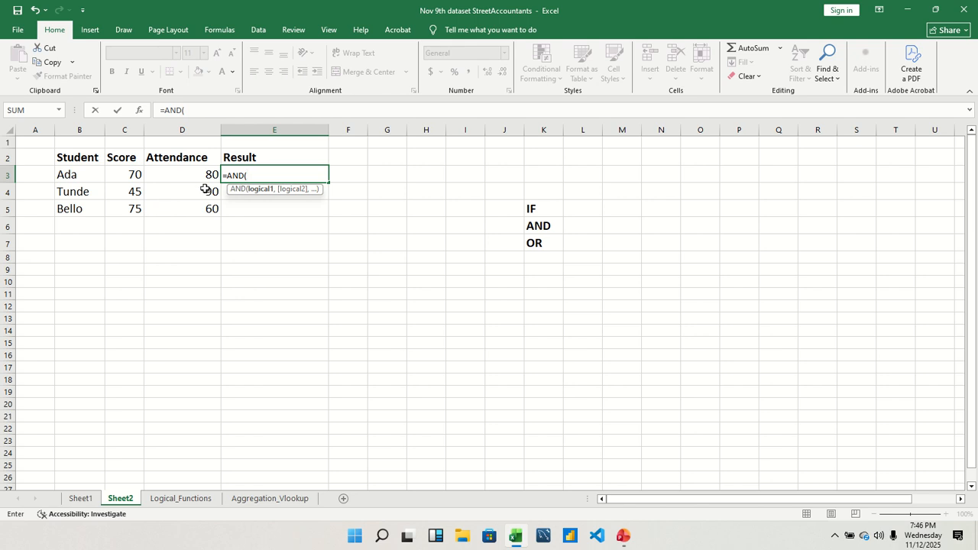
click(133, 174)
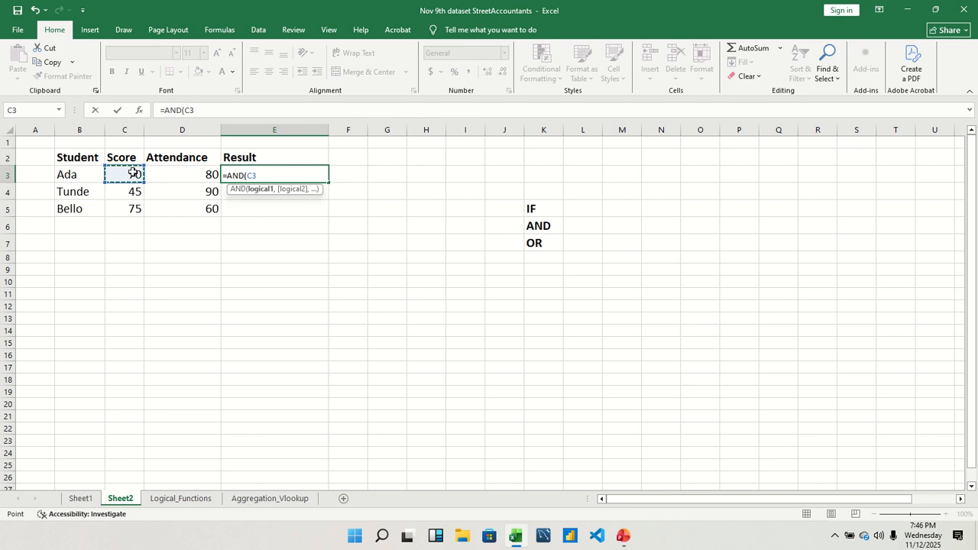
text(>=50,)
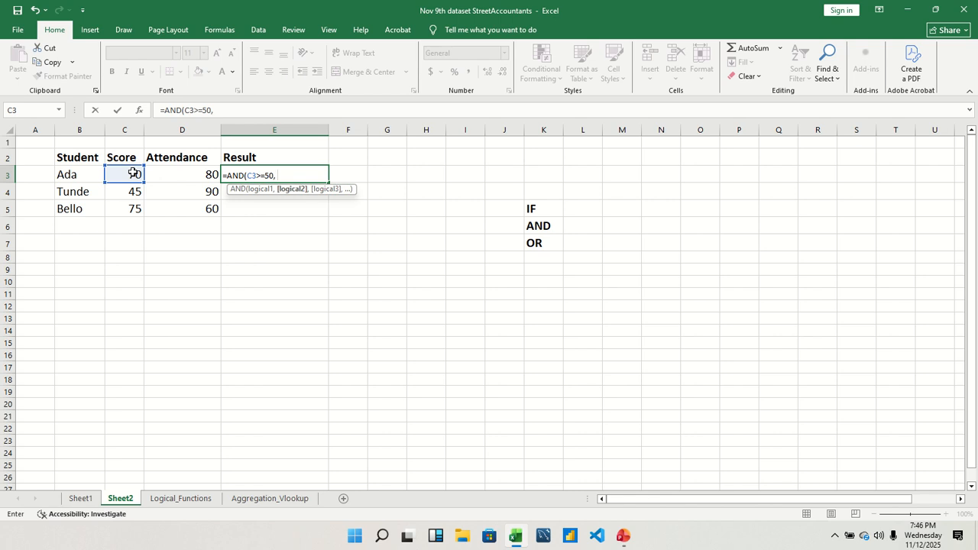
click(195, 173)
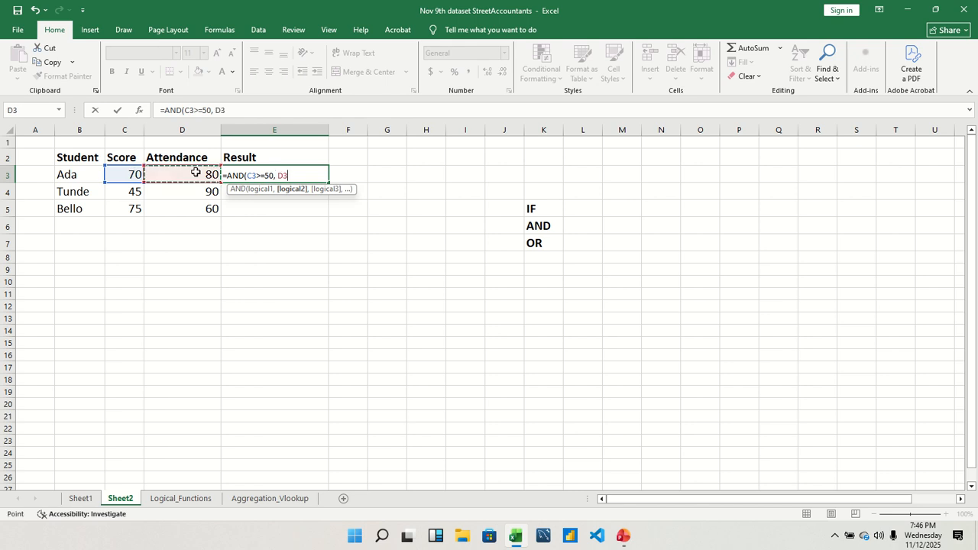
text(>=70)
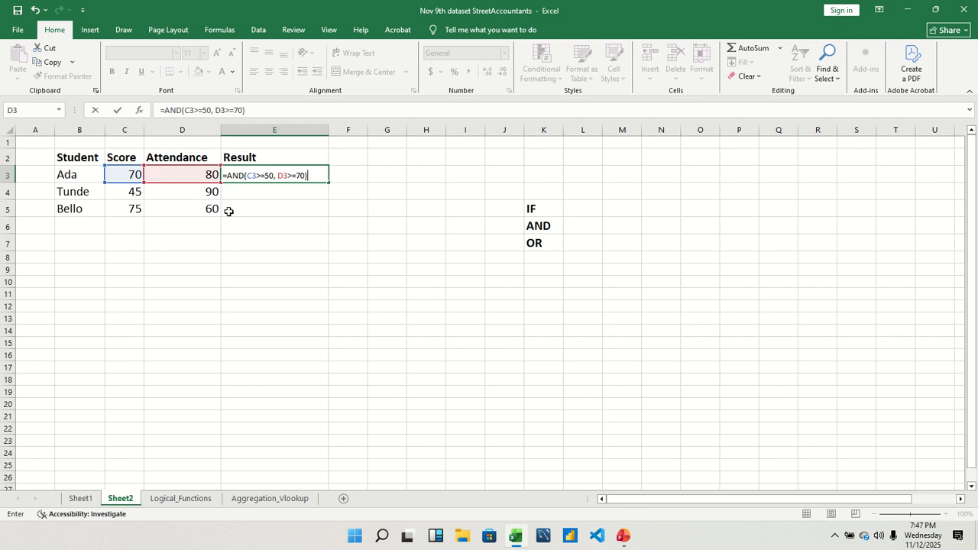
key(Return)
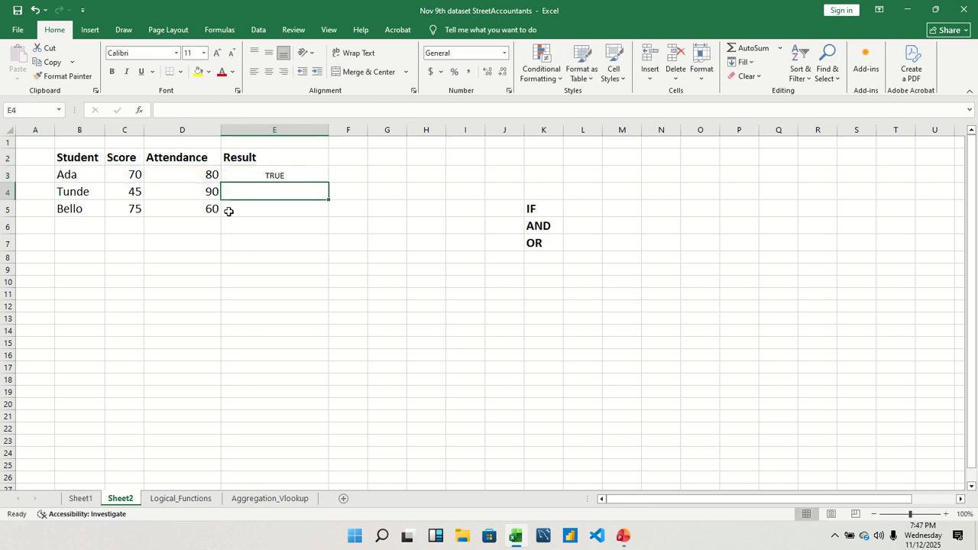
- Fill the AND formula from E3 down to E5 and inspect each result cell
click(271, 175)
drag(329, 183, 329, 217)
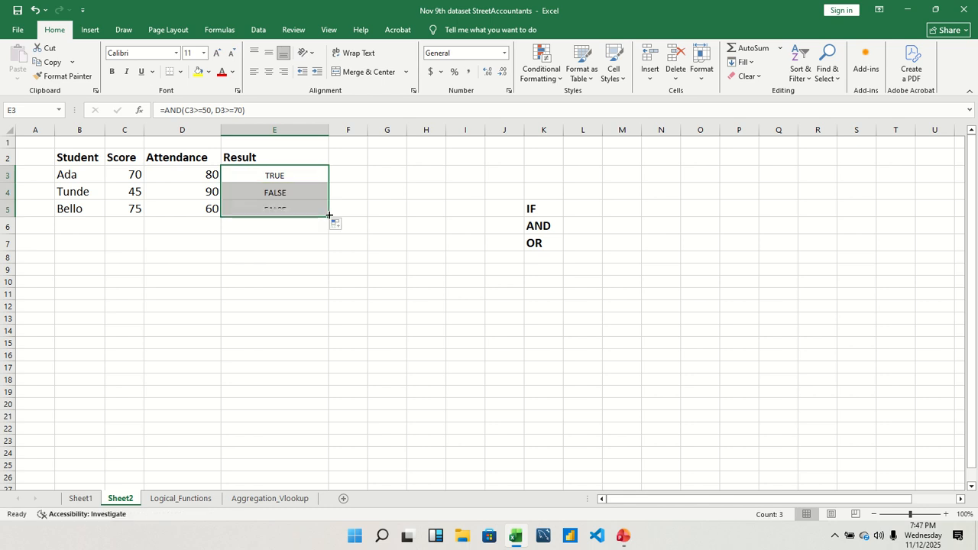
click(293, 180)
click(293, 194)
click(295, 207)
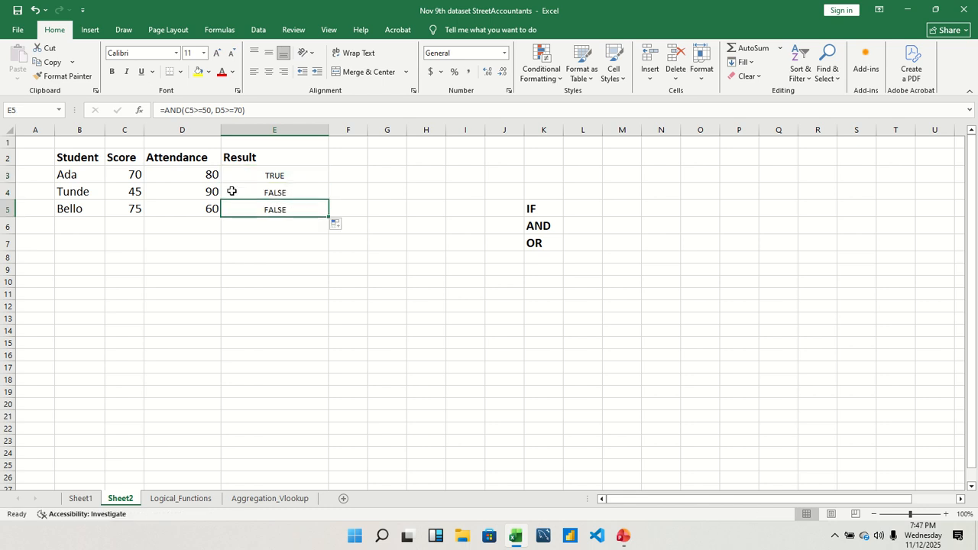
- Compare each student's score and attendance with the AND result in rows 3 to 5
click(136, 178)
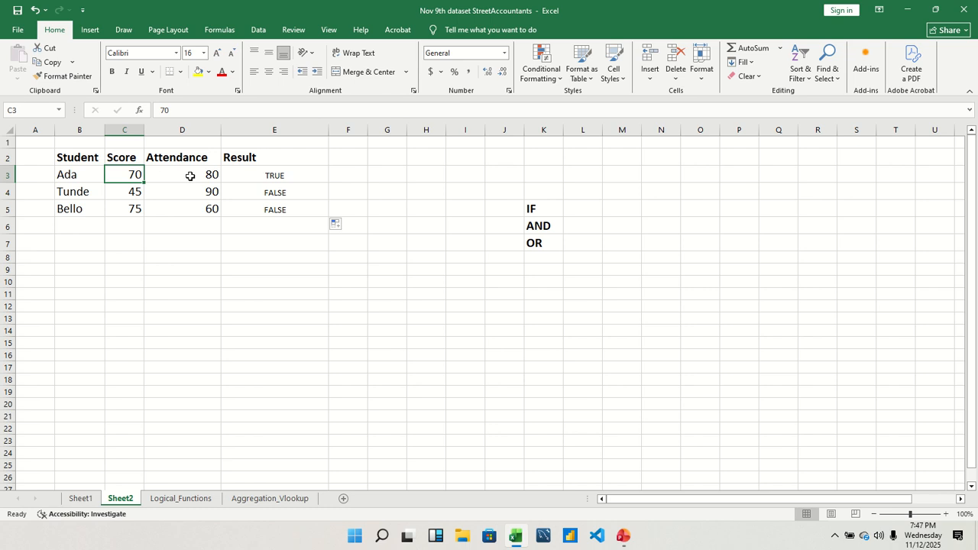
click(192, 175)
click(272, 175)
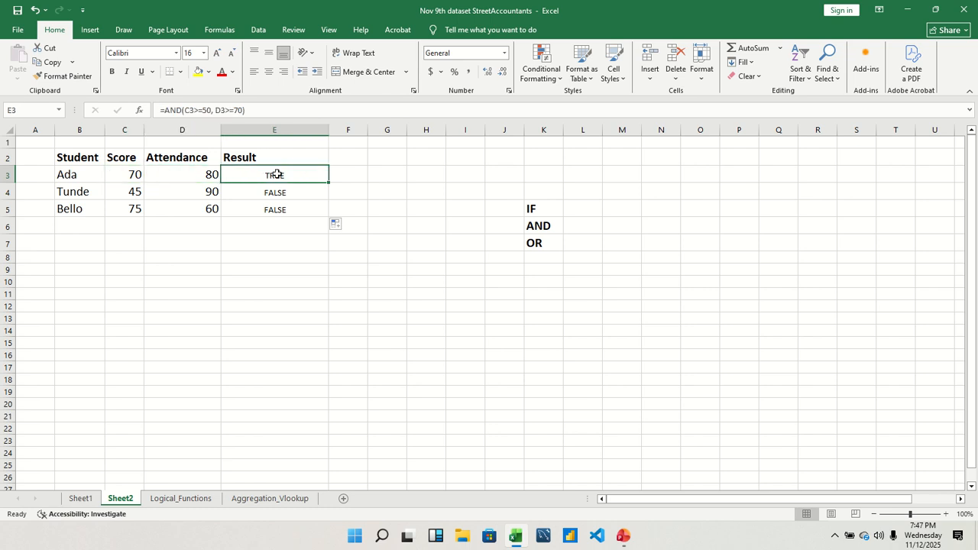
click(136, 192)
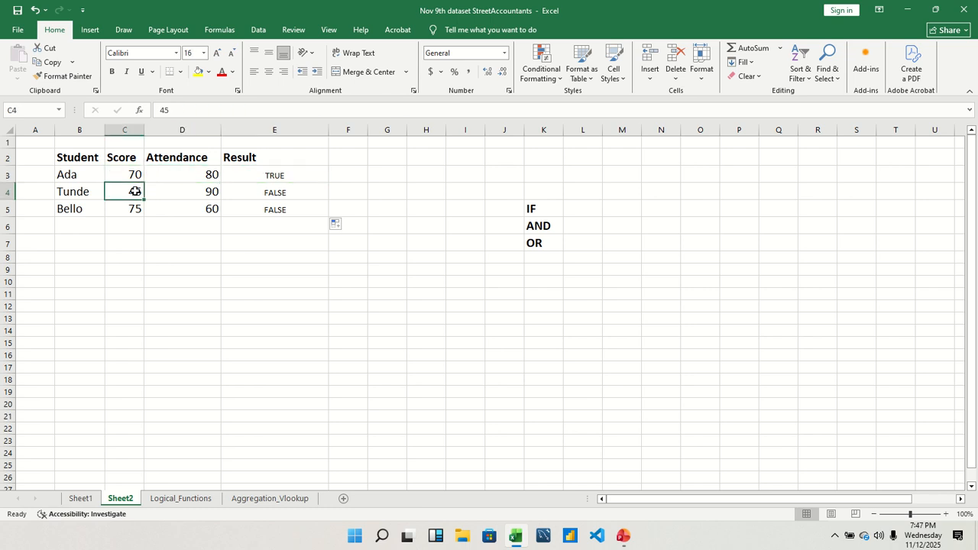
click(205, 196)
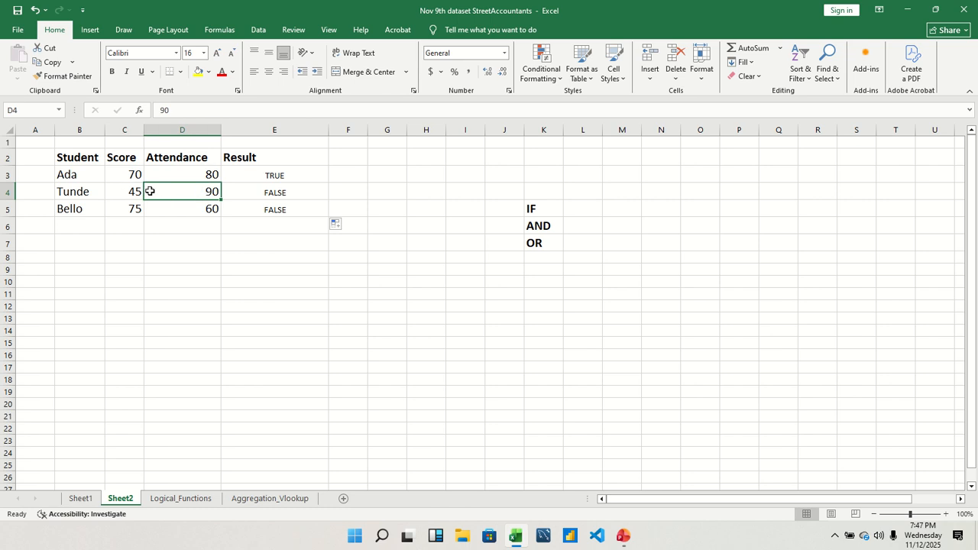
click(252, 191)
click(123, 208)
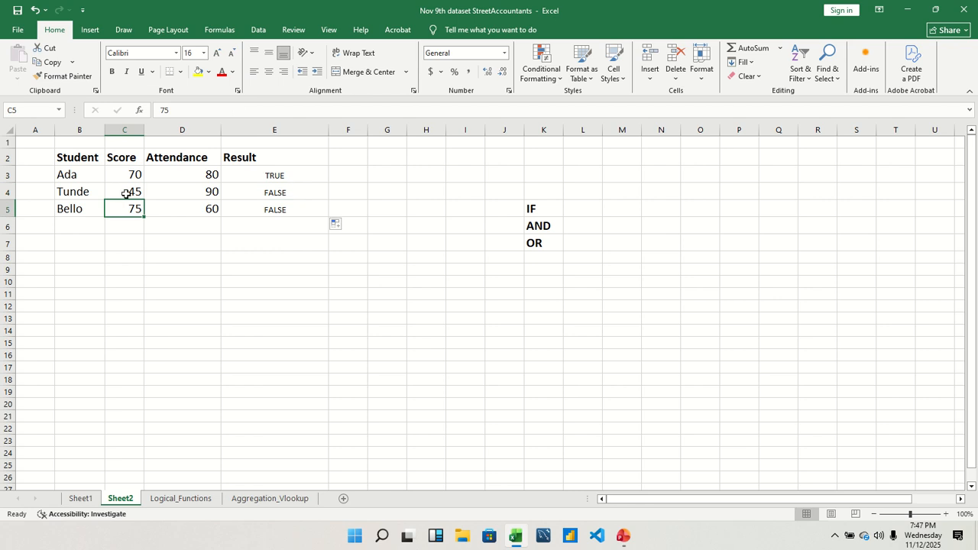
click(206, 216)
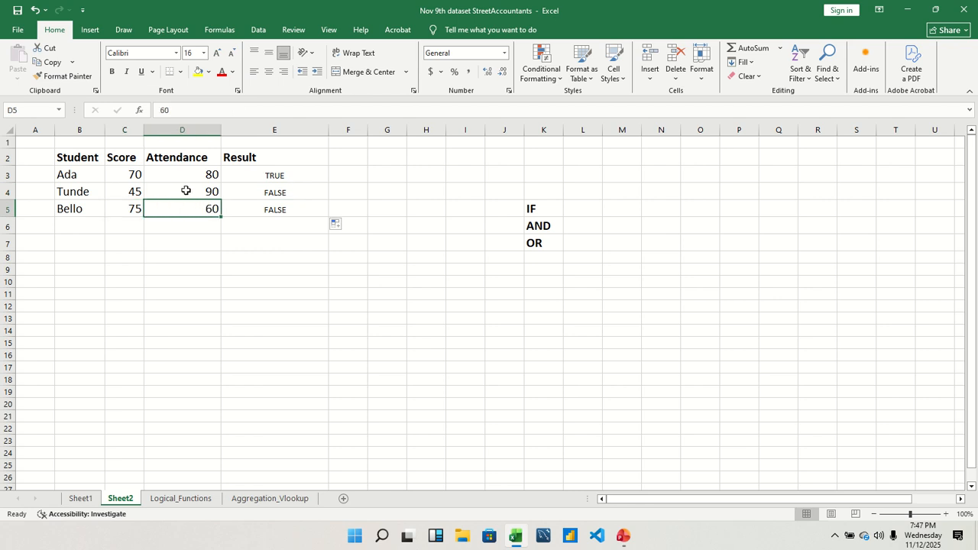
click(277, 209)
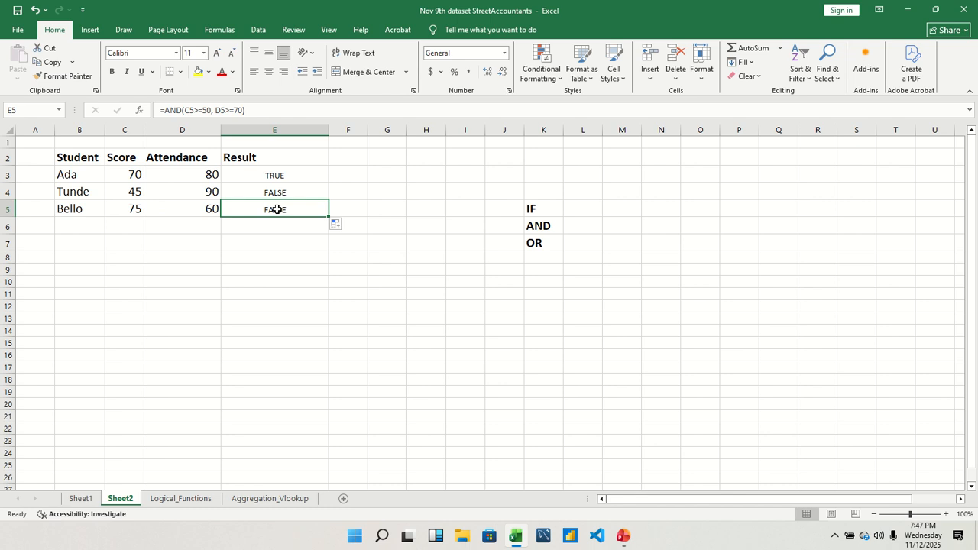
- Clear the contents of the AND results in E3:E5
drag(272, 172, 284, 216)
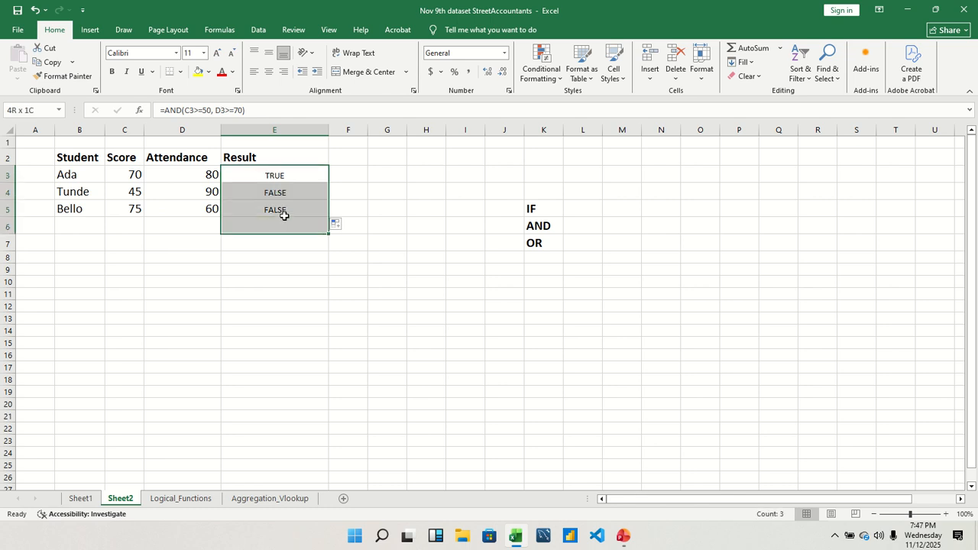
right_click(269, 196)
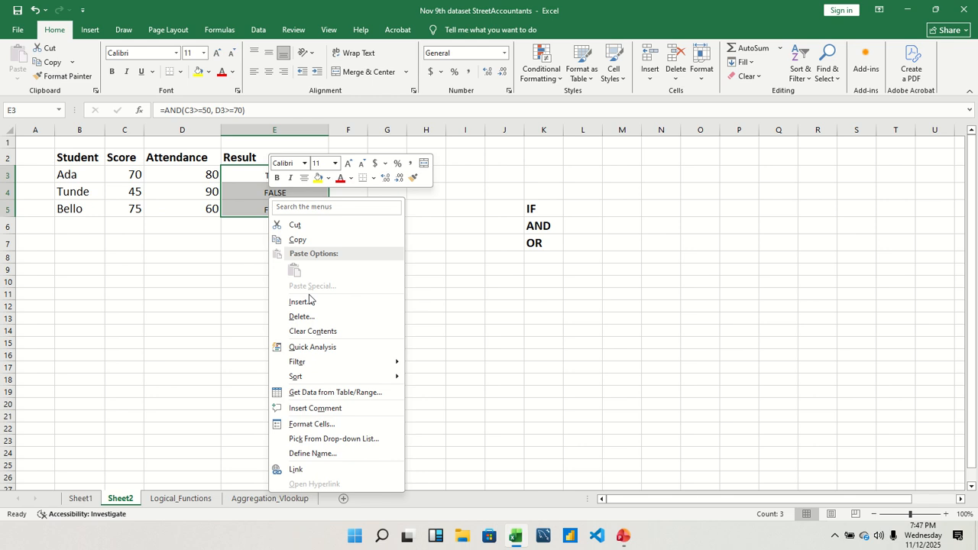
click(329, 331)
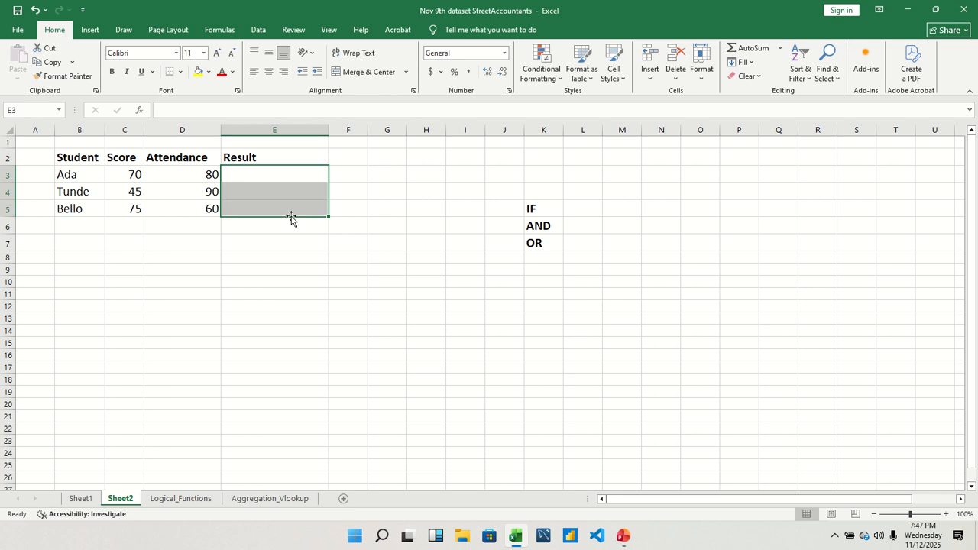
- Examine the score and attendance values of the first two students as the conditions for the Result column
click(258, 179)
double_click(258, 175)
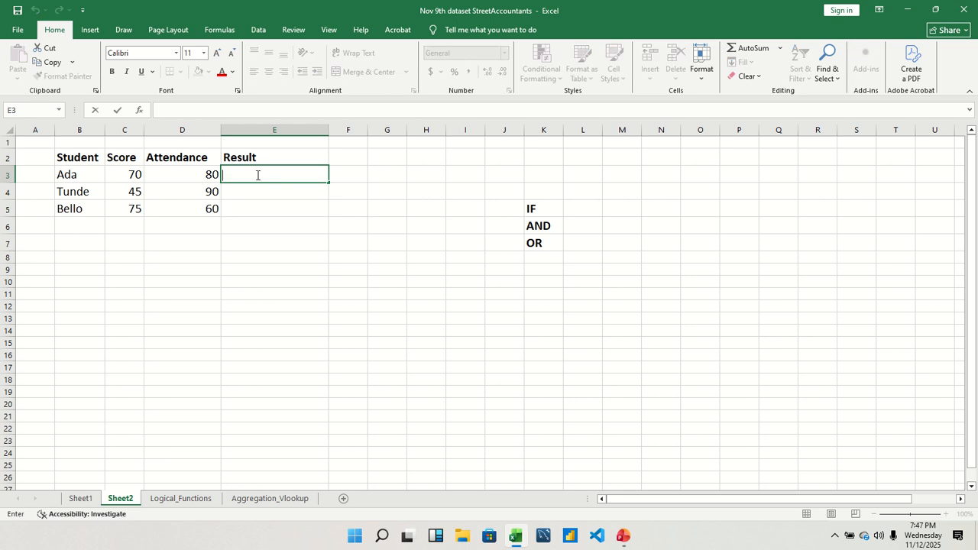
click(131, 169)
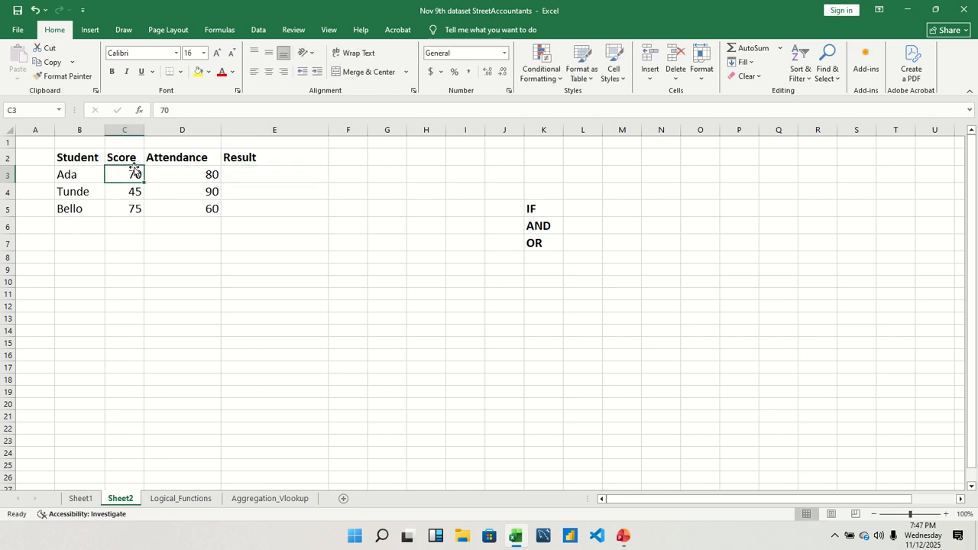
click(191, 172)
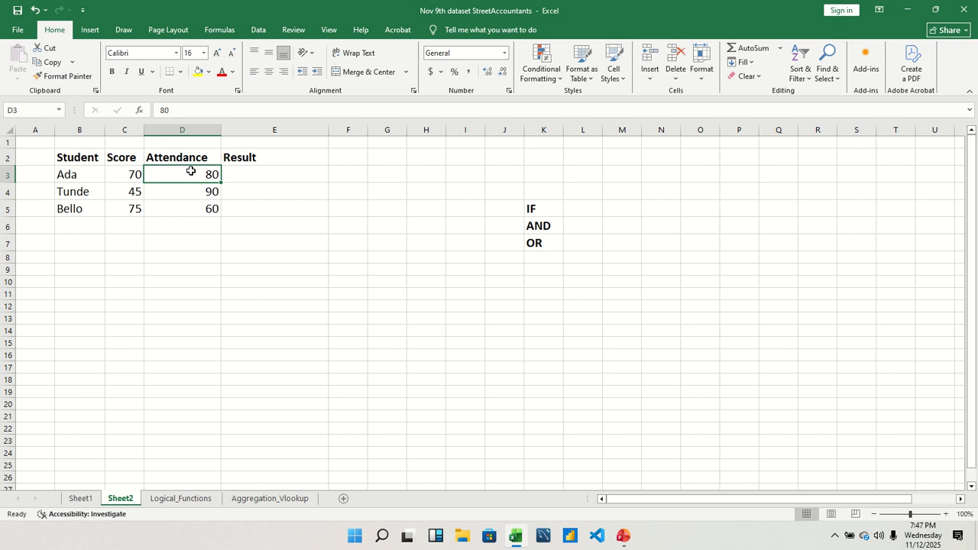
click(120, 177)
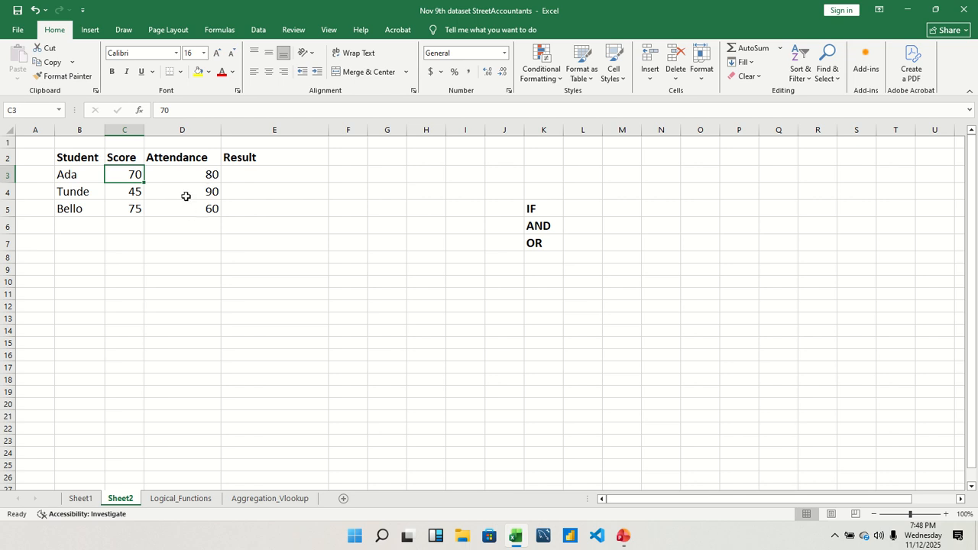
click(190, 172)
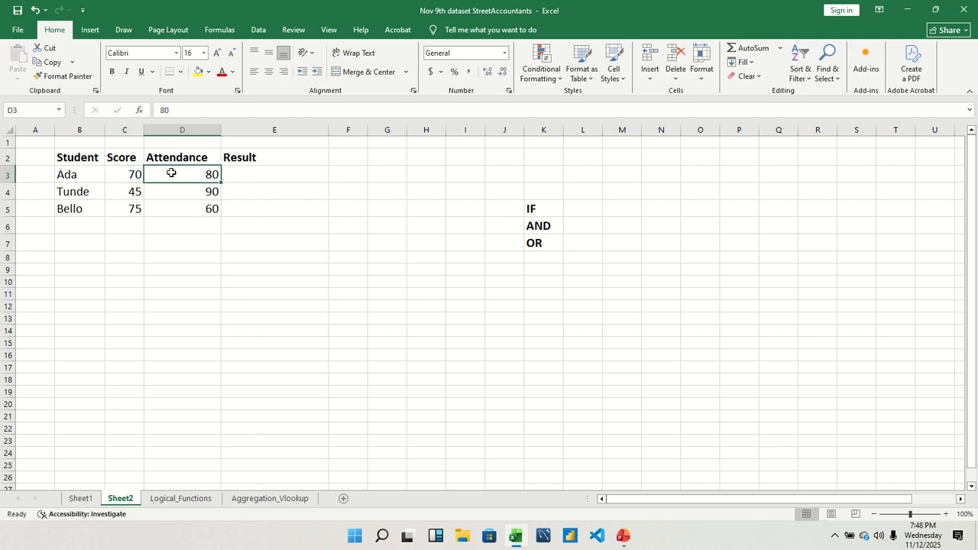
click(127, 171)
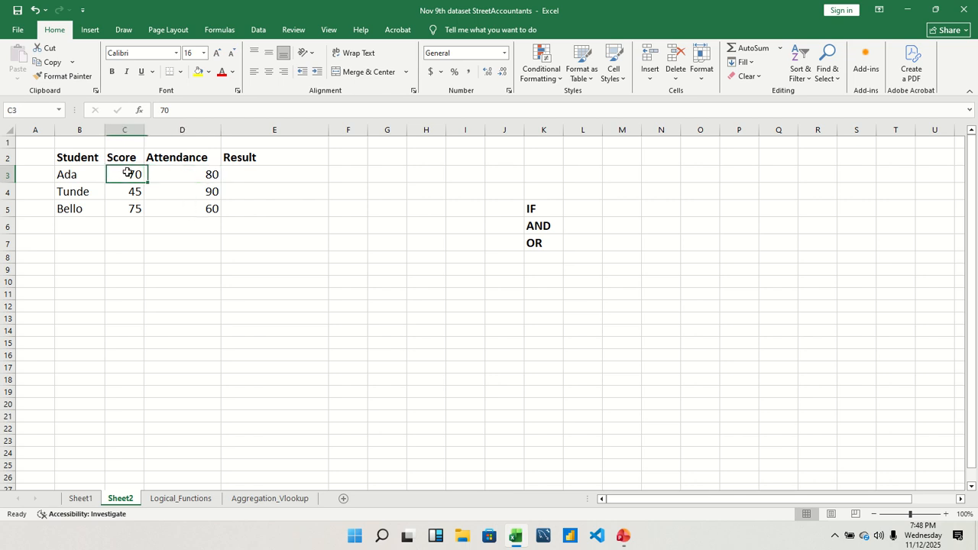
click(184, 173)
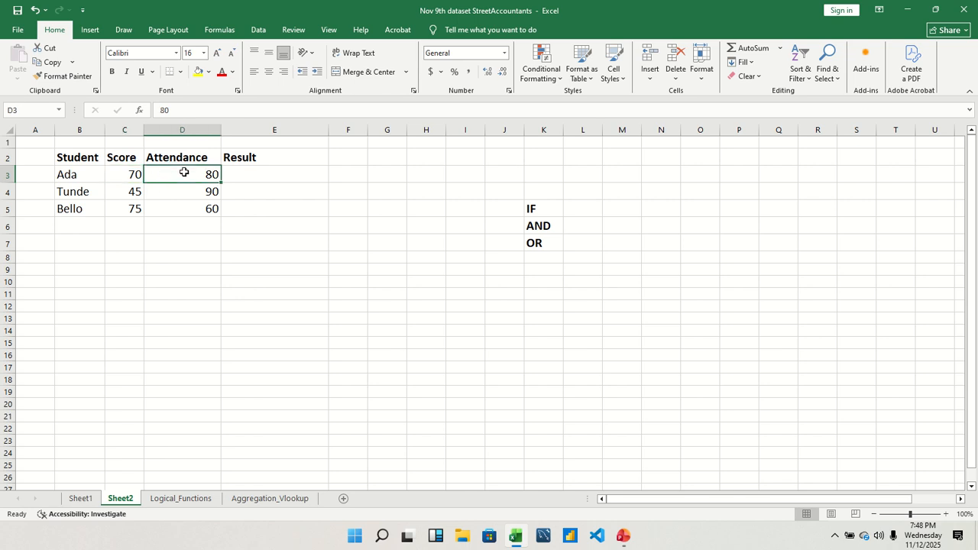
click(194, 189)
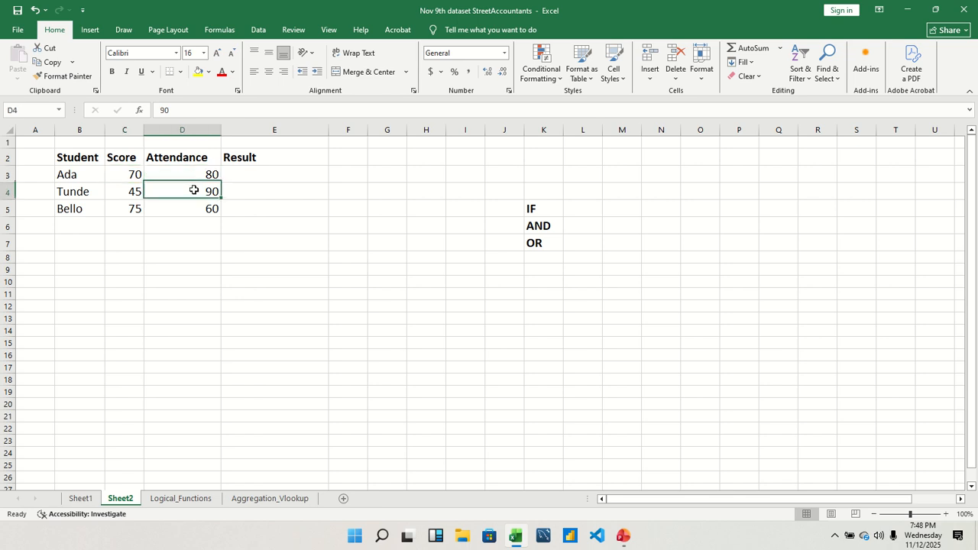
click(135, 188)
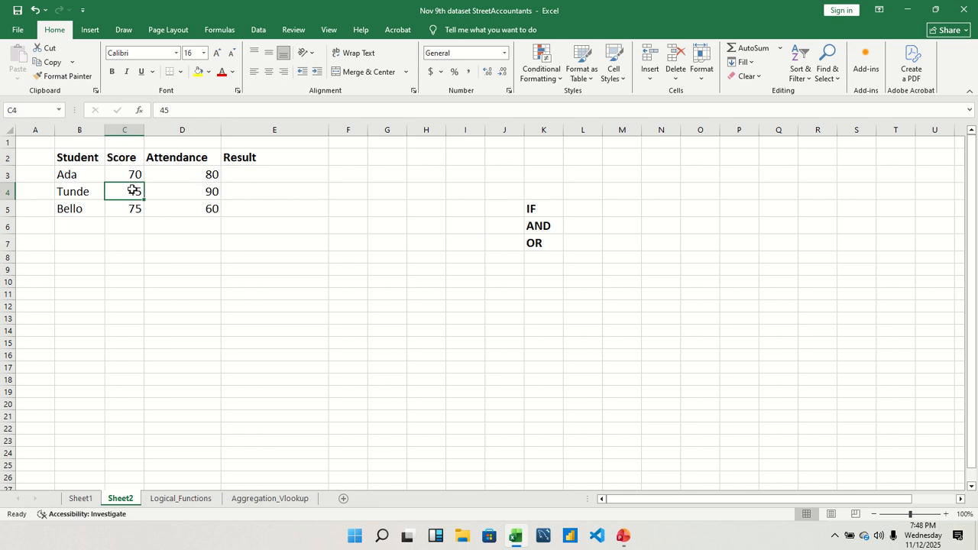
click(255, 175)
double_click(255, 175)
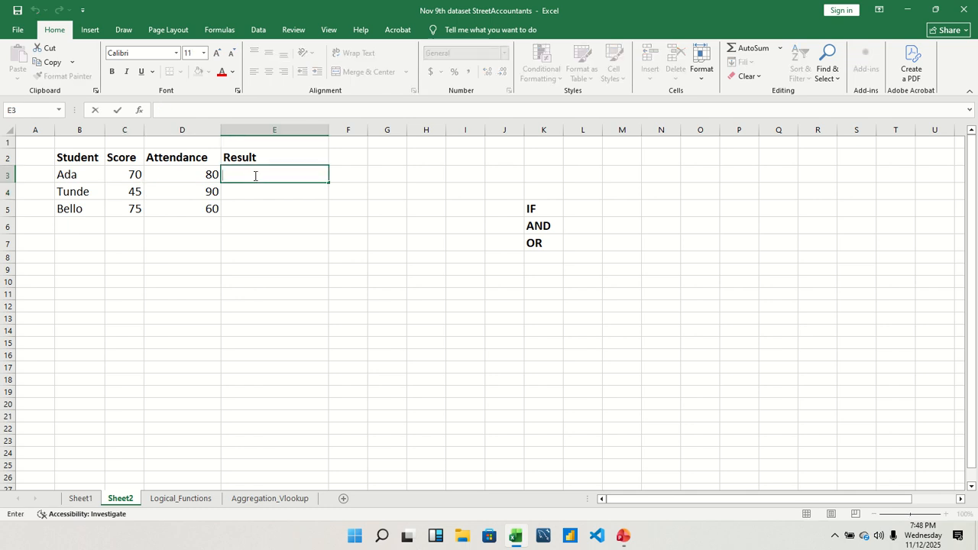
text(=)
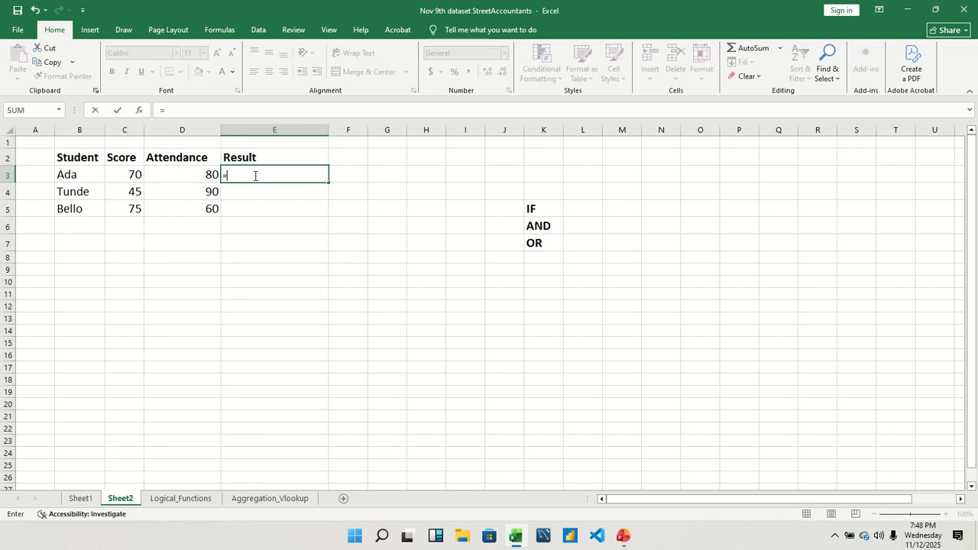
click(127, 174)
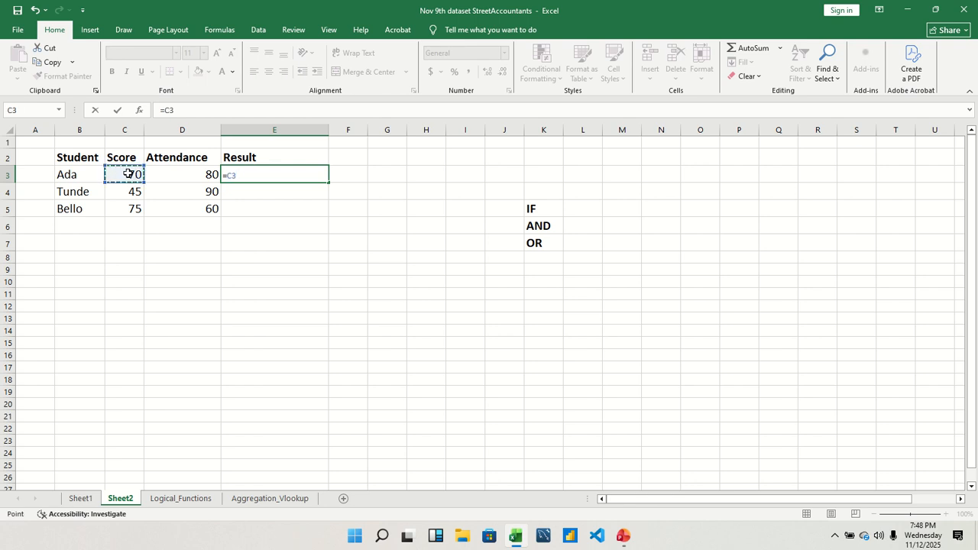
text(>=50,)
click(205, 176)
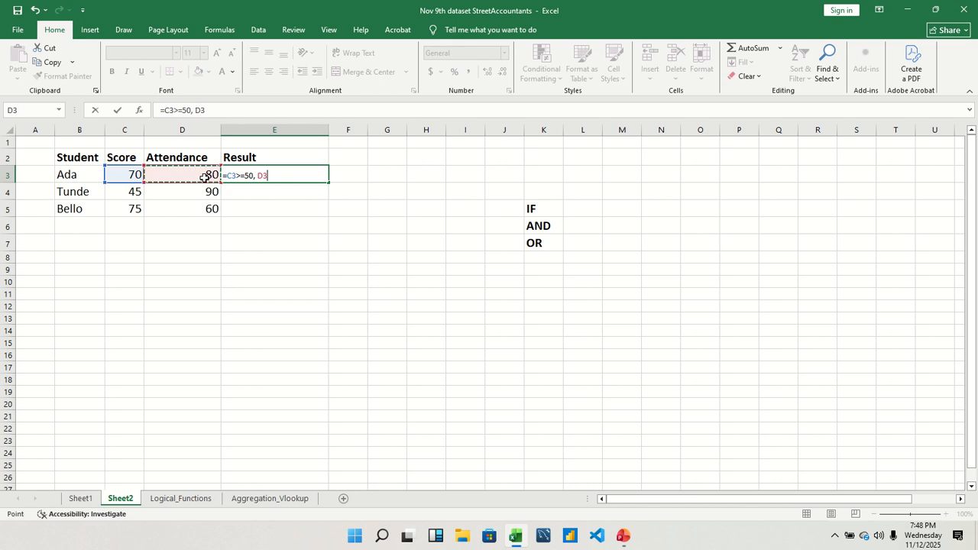
text(>=70)
key(Return)
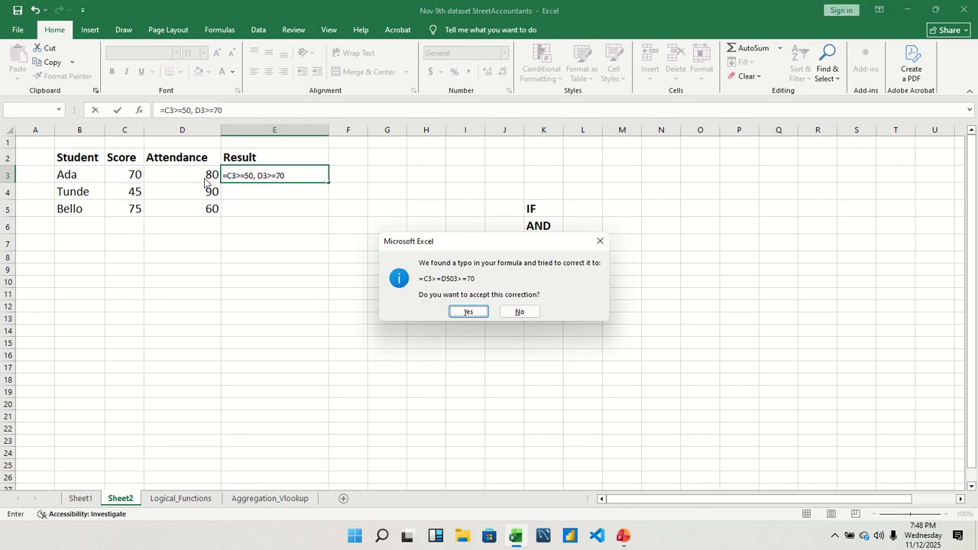
click(597, 247)
click(478, 330)
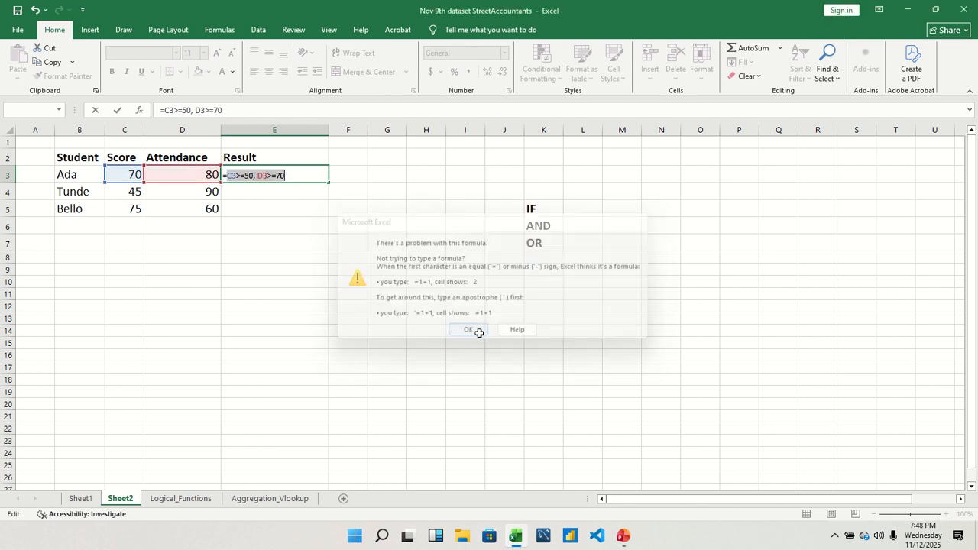
click(294, 176)
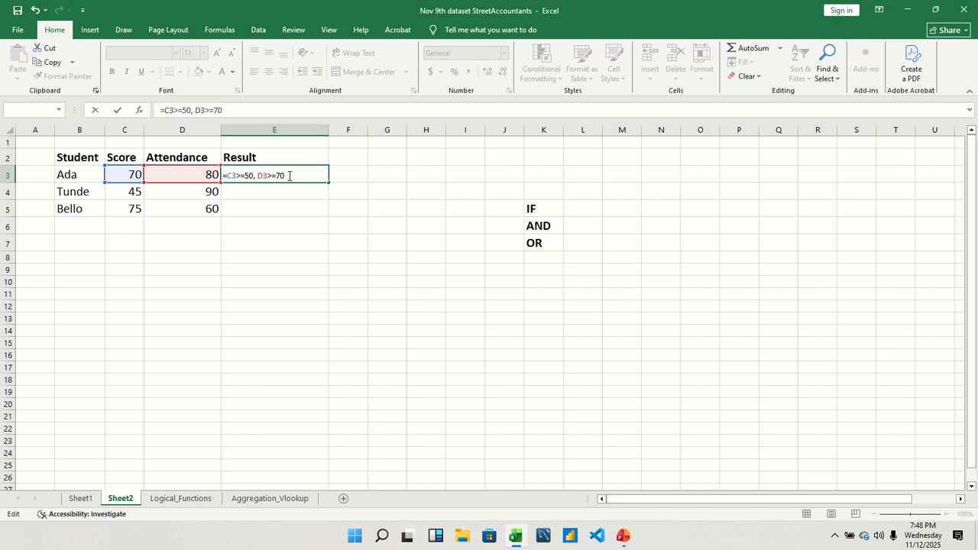
key(BackSpace)
key(BackSpace)
key(BackSpace)
key(BackSpace)
key(BackSpace)
key(BackSpace)
key(BackSpace)
key(BackSpace)
key(BackSpace)
key(BackSpace)
key(BackSpace)
key(BackSpace)
key(BackSpace)
key(BackSpace)
key(BackSpace)
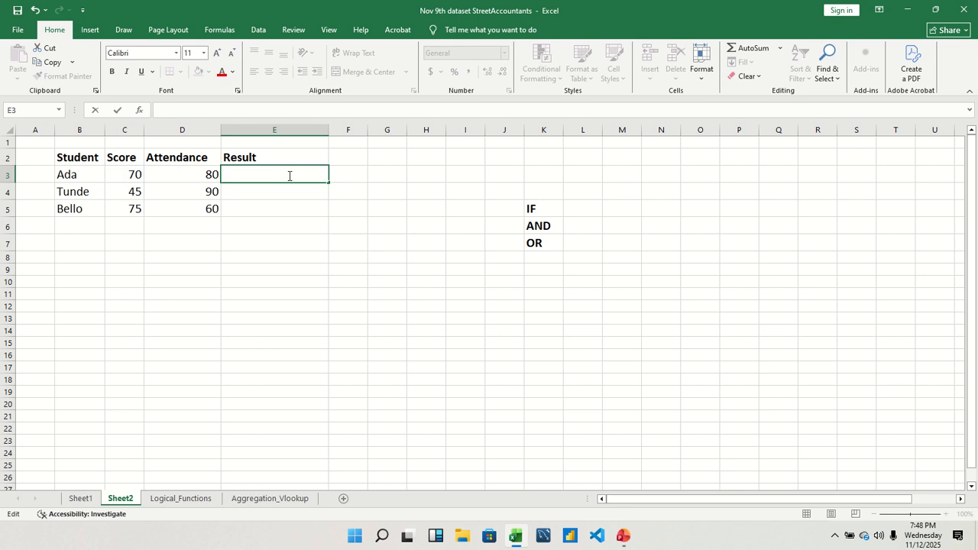
- Enter the formula =OR(C3>=50, D3>=70) in E3 to test the first student's score and attendance
text(=)
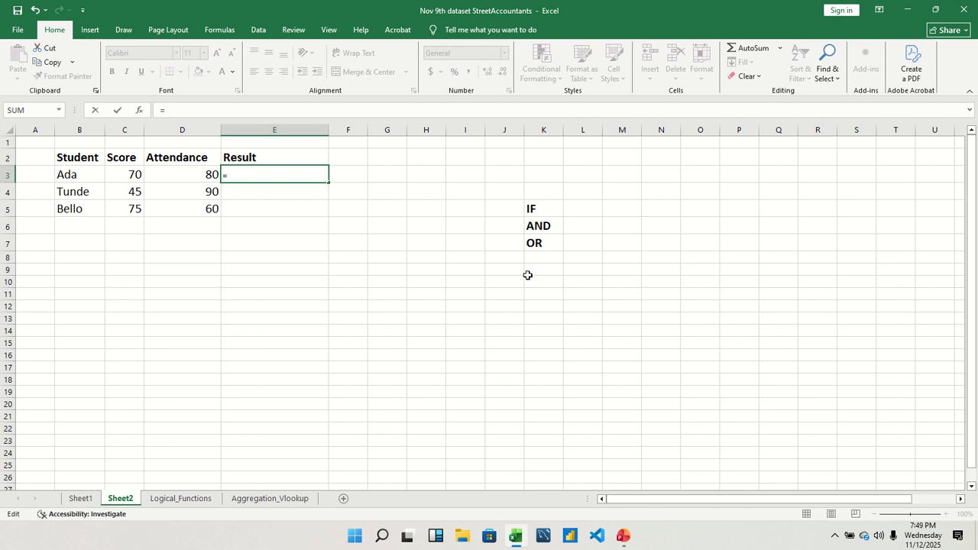
text(o)
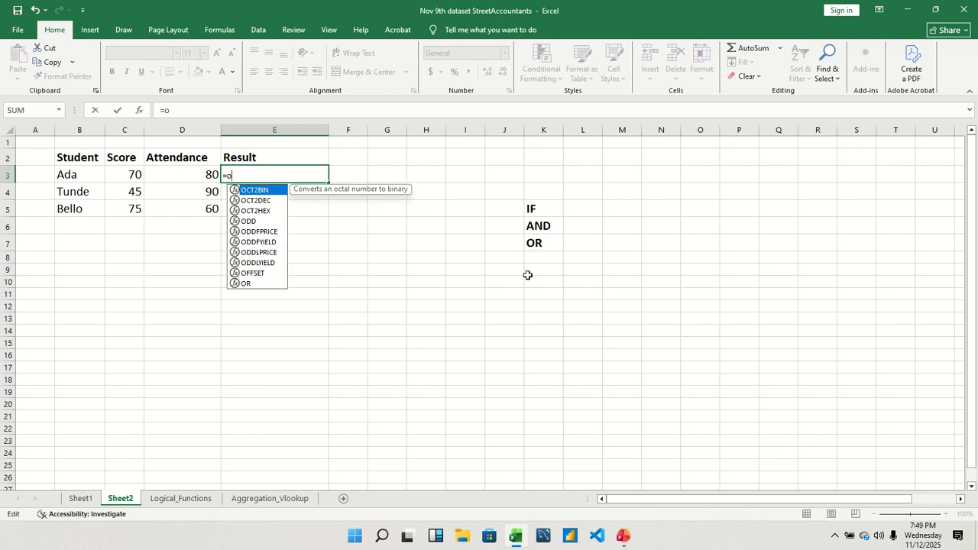
text(r)
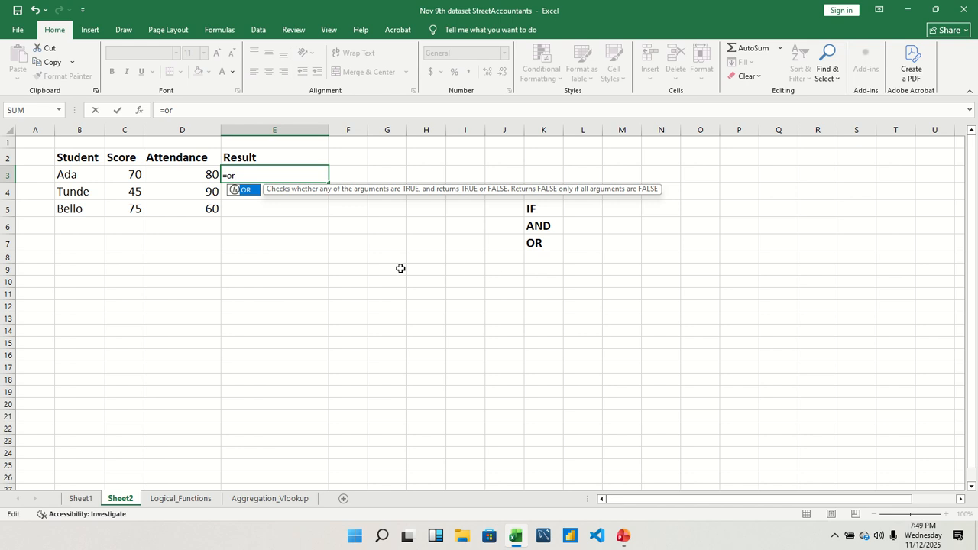
double_click(246, 191)
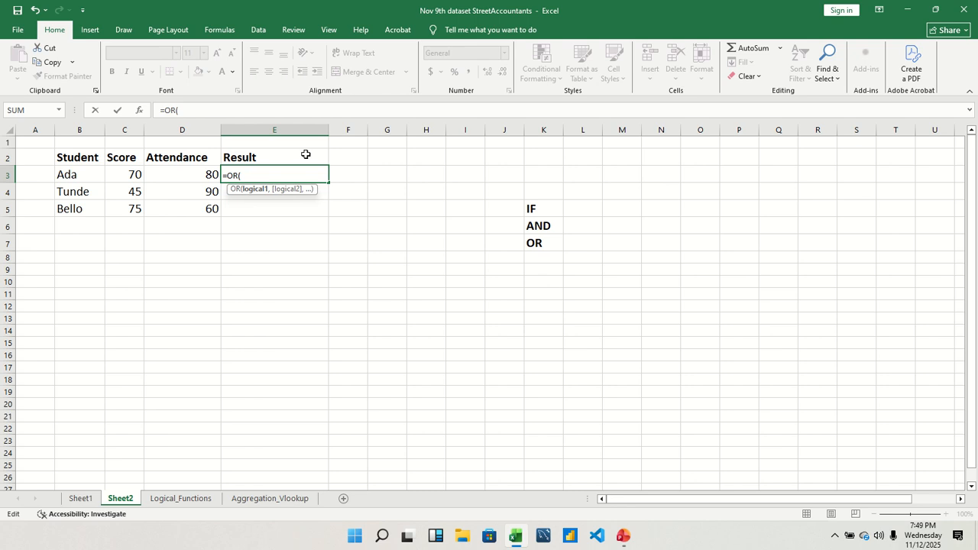
click(134, 175)
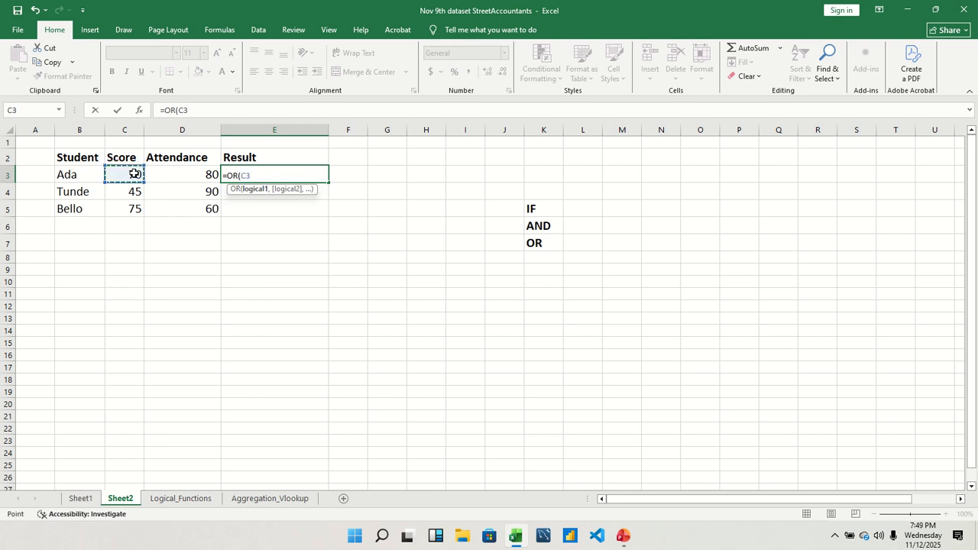
text(>=50,)
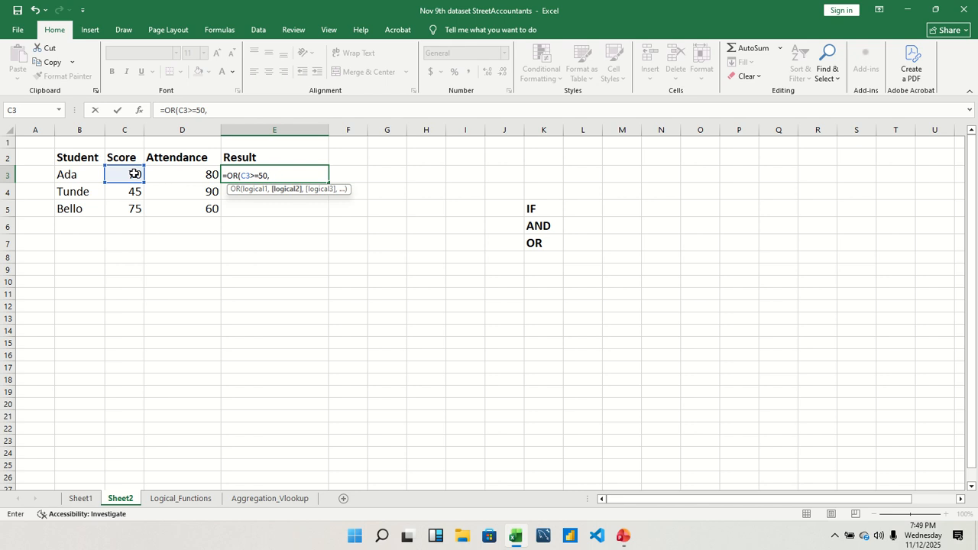
click(186, 174)
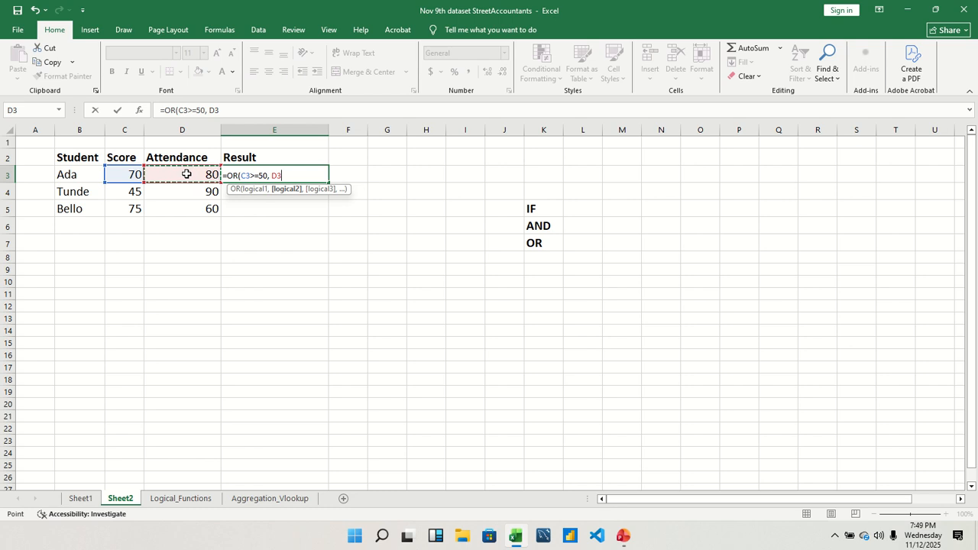
text(>=70))
key(Return)
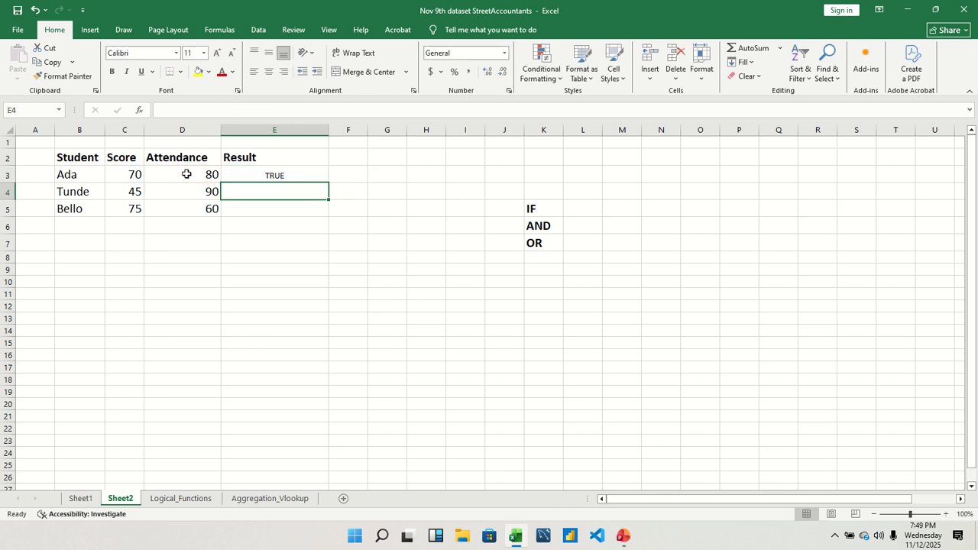
- Fill the OR formula from E3 down to E5 and check it against the first student's score
click(256, 174)
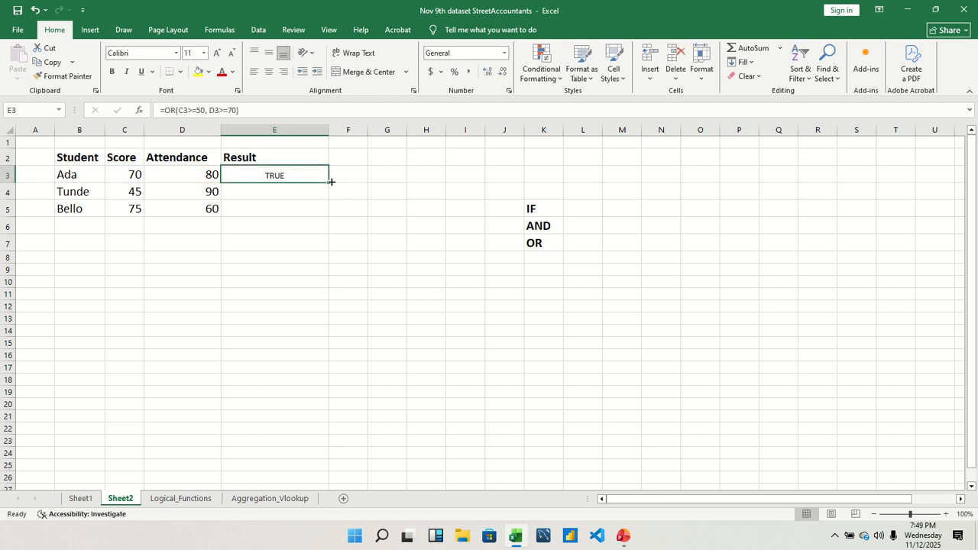
drag(328, 183, 330, 215)
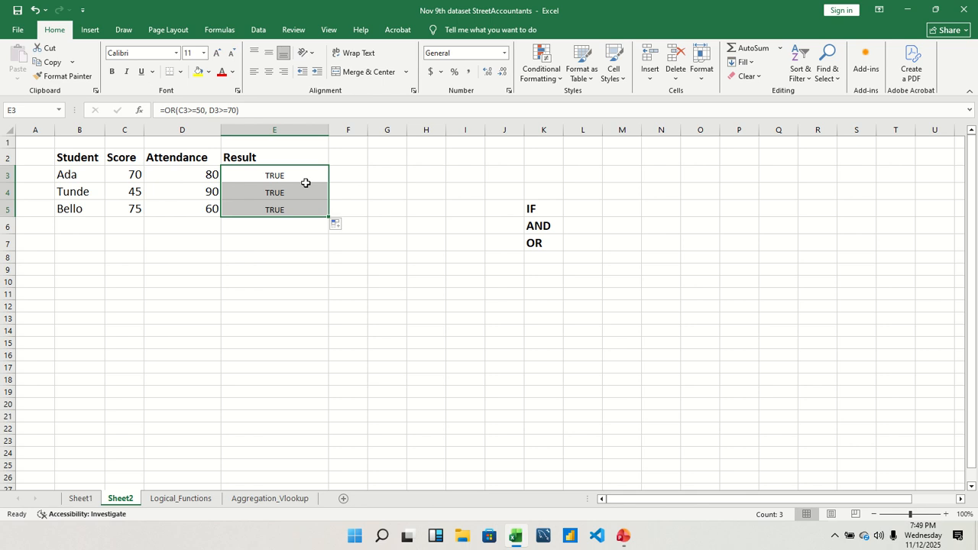
click(140, 175)
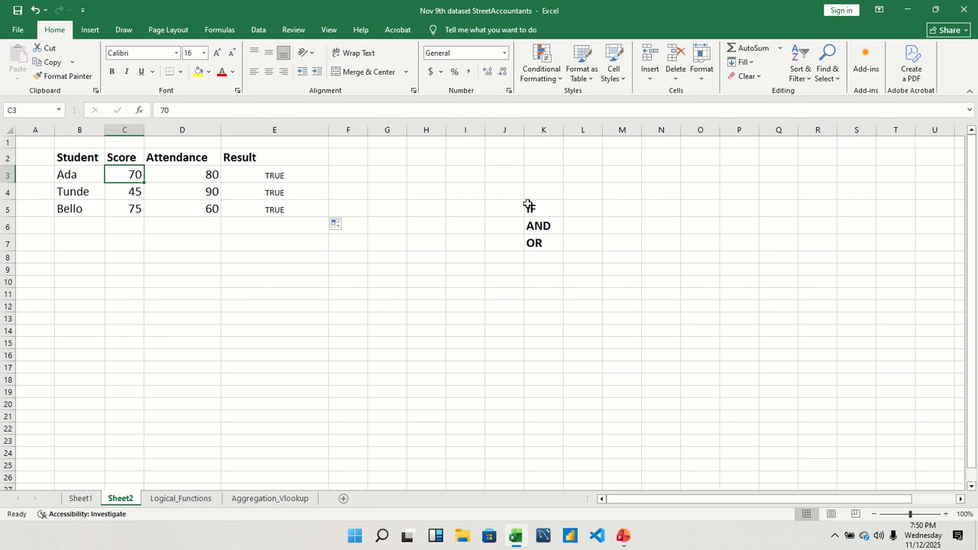
- Clear the contents of the IF, AND and OR labels in K5:K7
drag(528, 207, 547, 255)
right_click(543, 243)
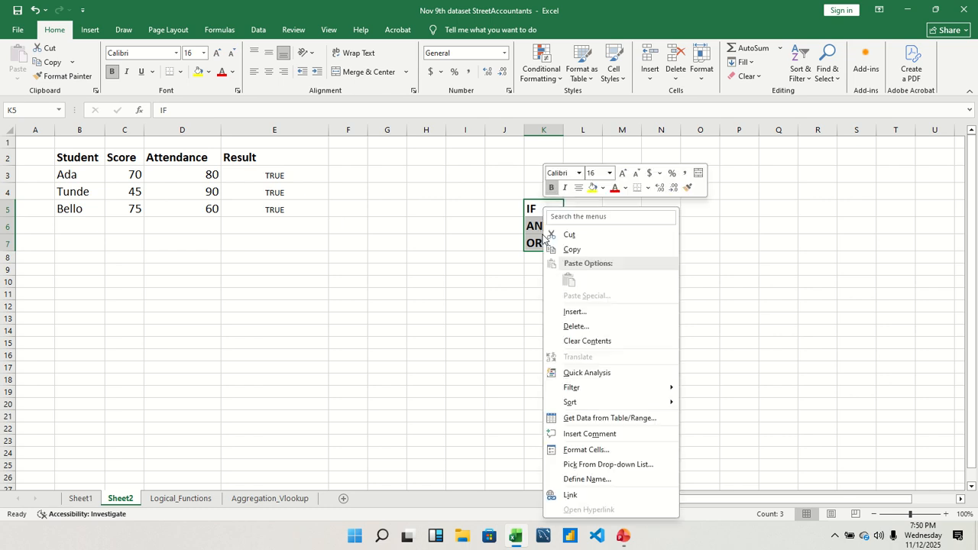
click(585, 341)
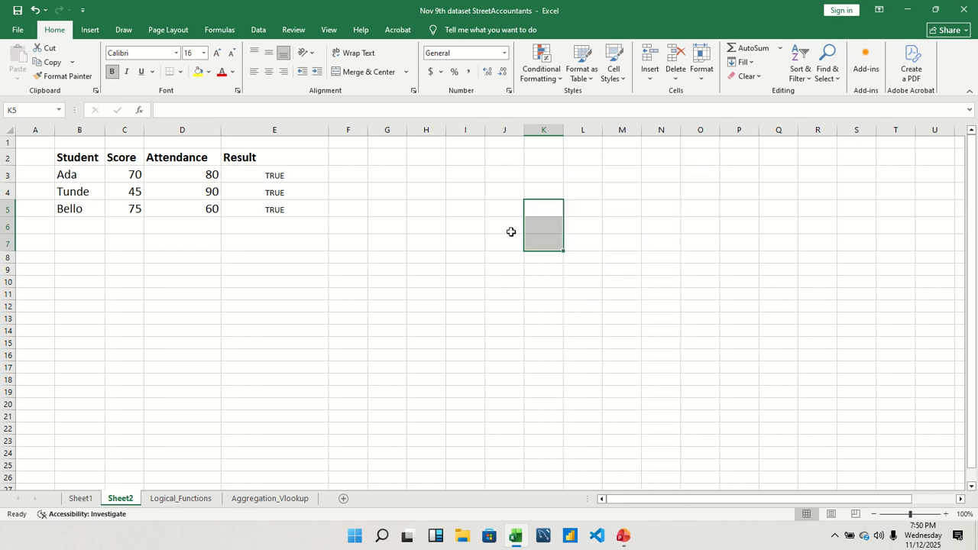
- Widen column K and enter the labels SUMIF in K5, COUNTIF in K7 and AVAERAGEIF in K9
drag(556, 134, 586, 134)
click(544, 207)
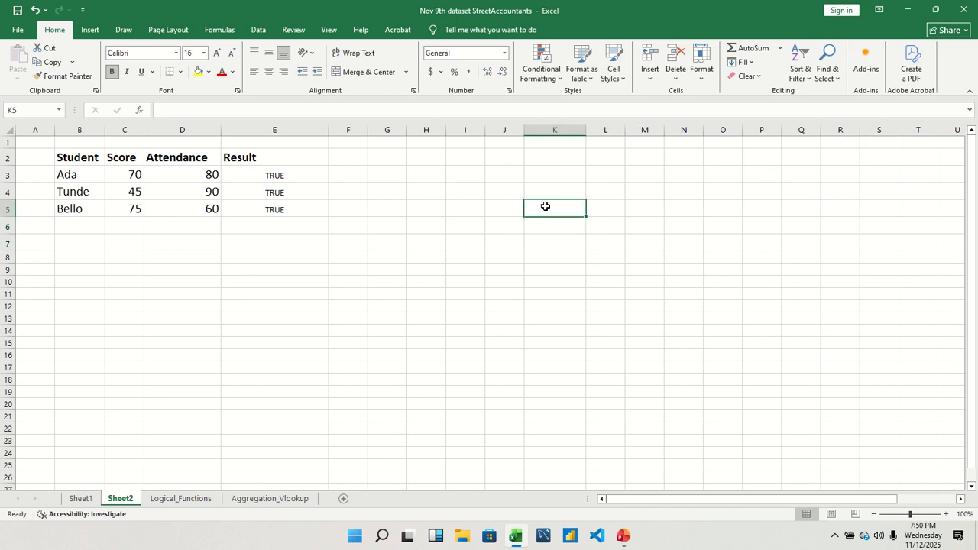
text(SUMIF)
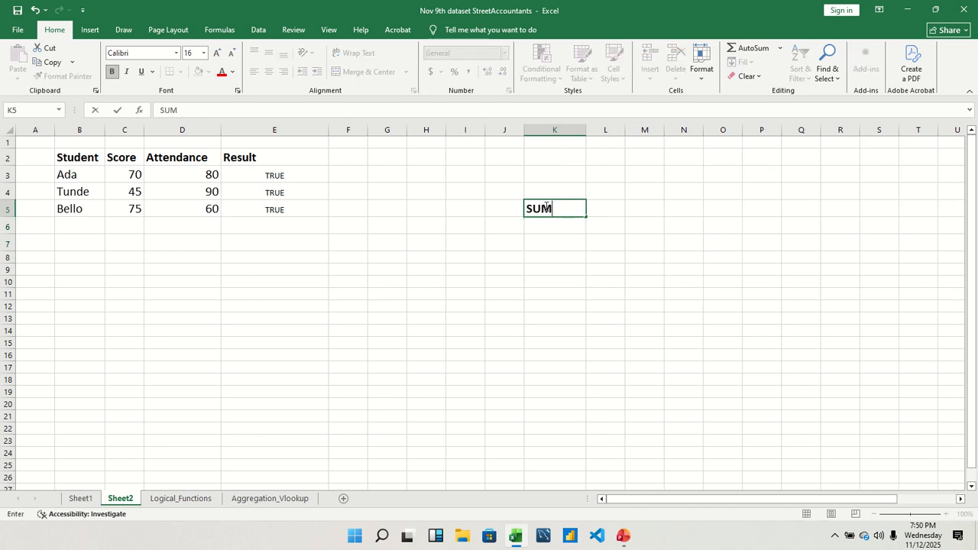
click(546, 247)
text(CUN)
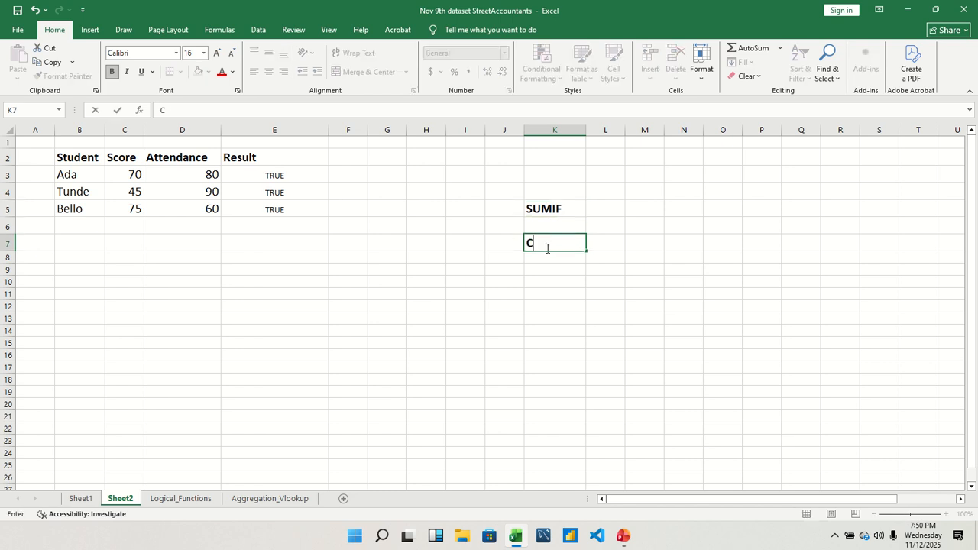
key(BackSpace)
key(BackSpace)
text(OUNTIF)
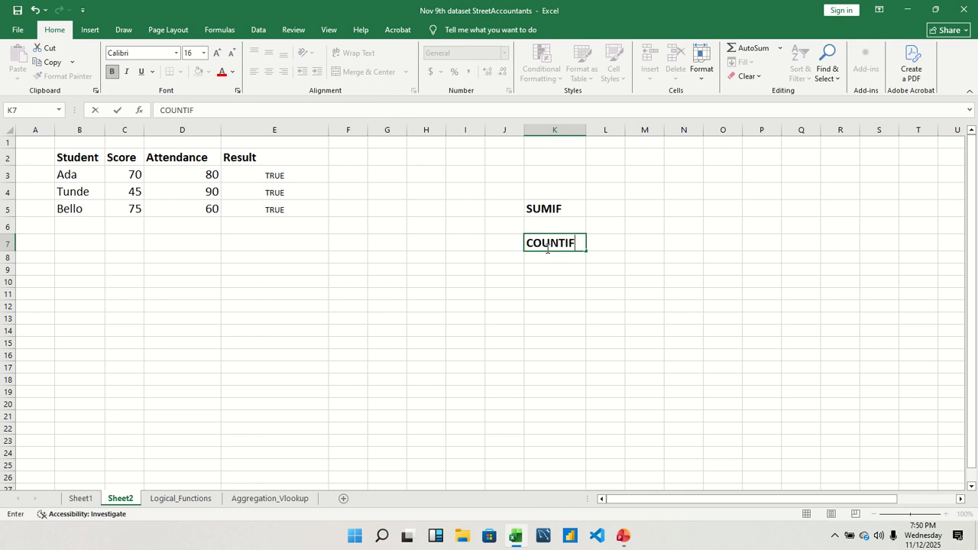
click(553, 272)
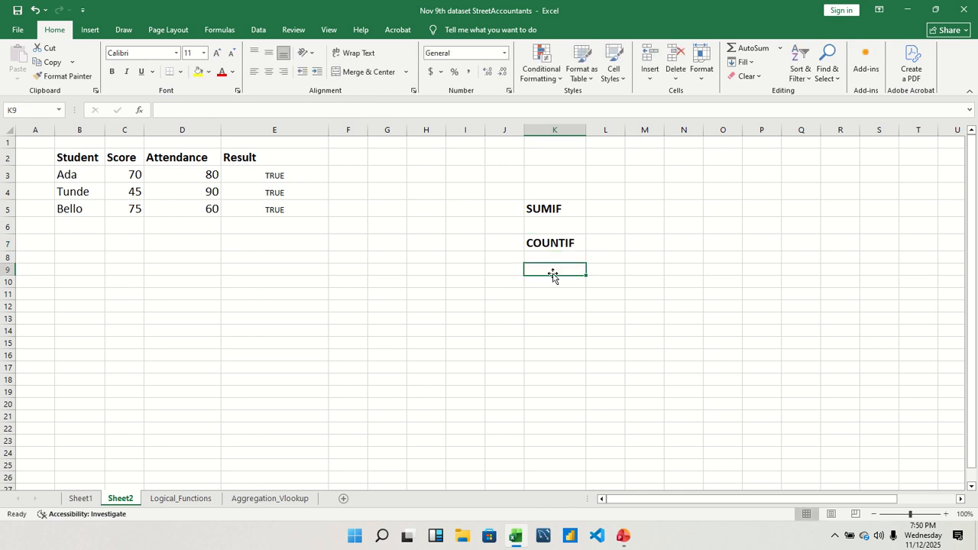
text(AVAER)
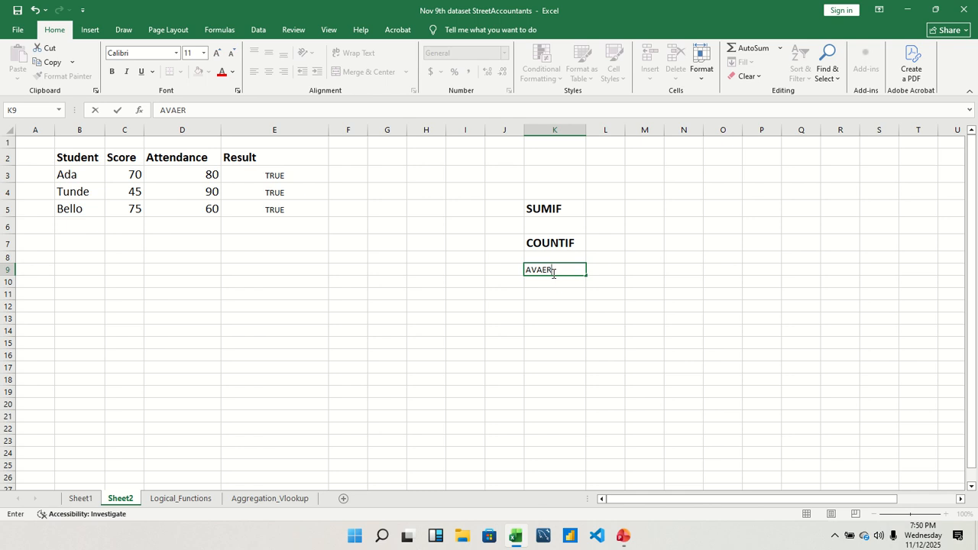
text(AGEIF)
click(569, 307)
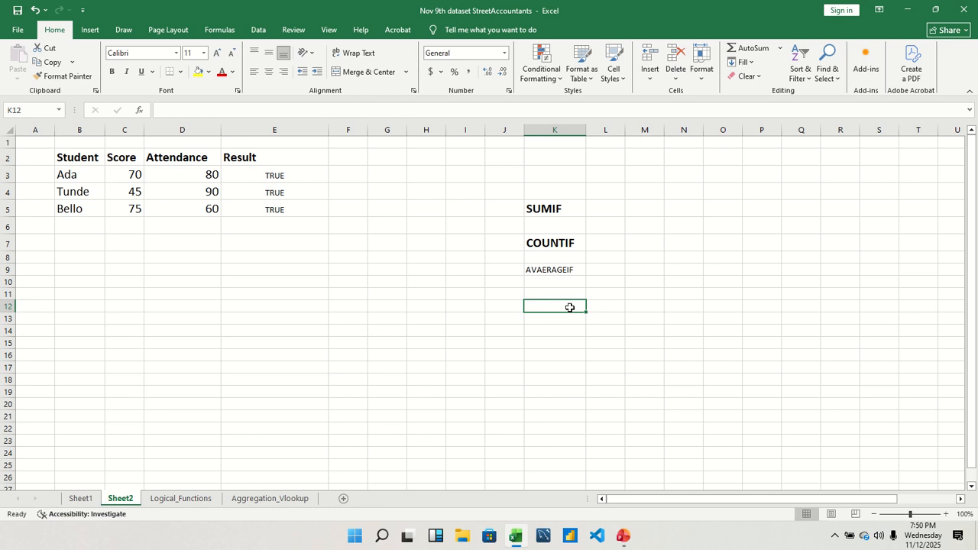
- Format the function labels in K5:K9 as bold with font size 16
drag(530, 210, 542, 267)
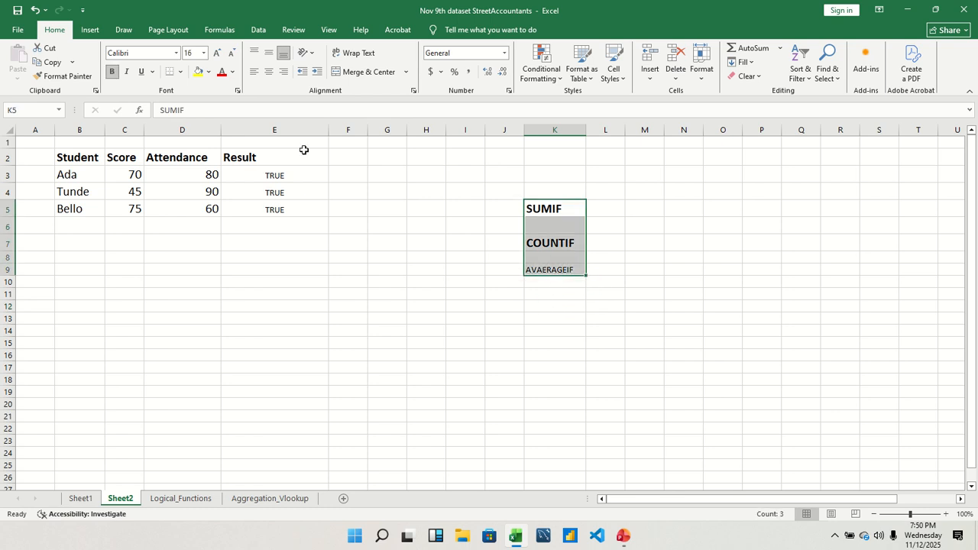
click(112, 71)
click(112, 72)
click(203, 53)
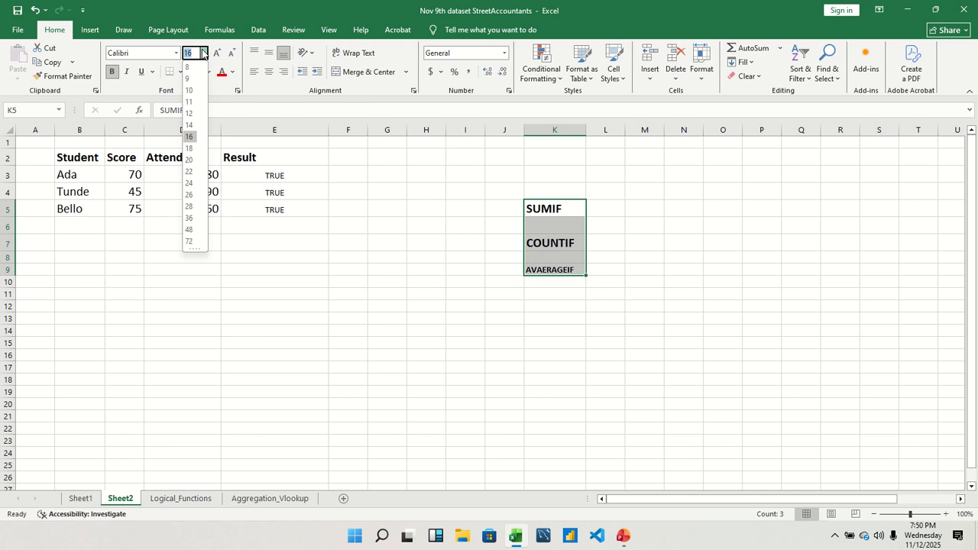
click(190, 136)
click(508, 228)
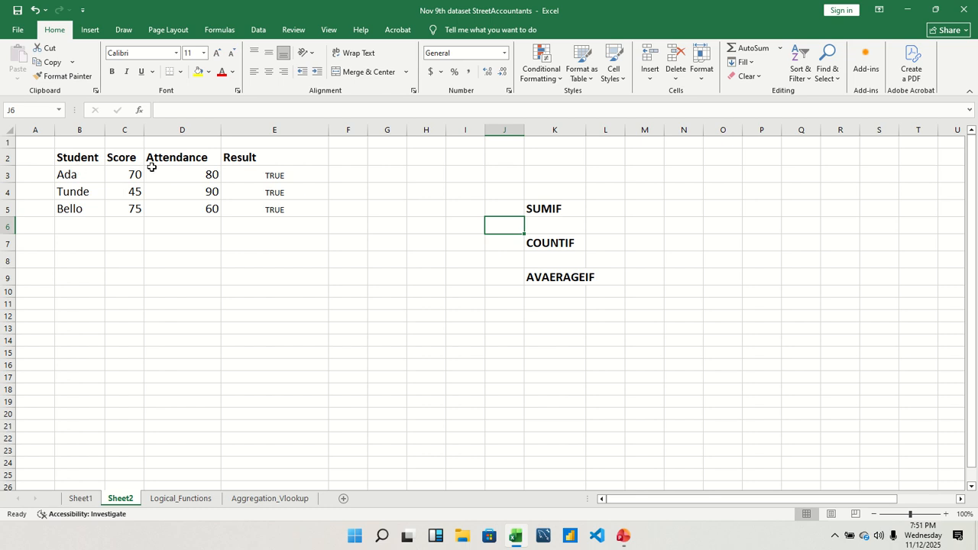
- Clear the Result header and the OR results in E2:E5
drag(241, 159, 263, 200)
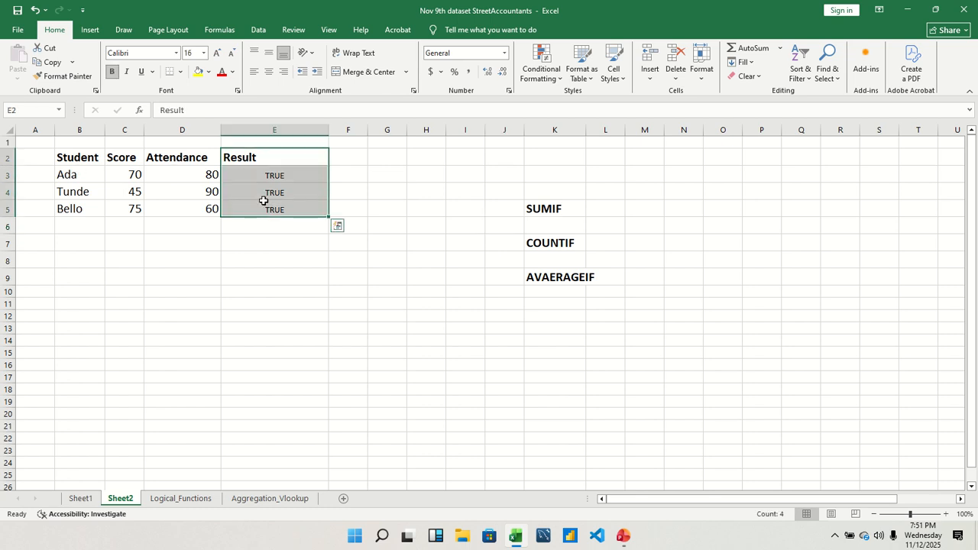
right_click(263, 200)
click(313, 333)
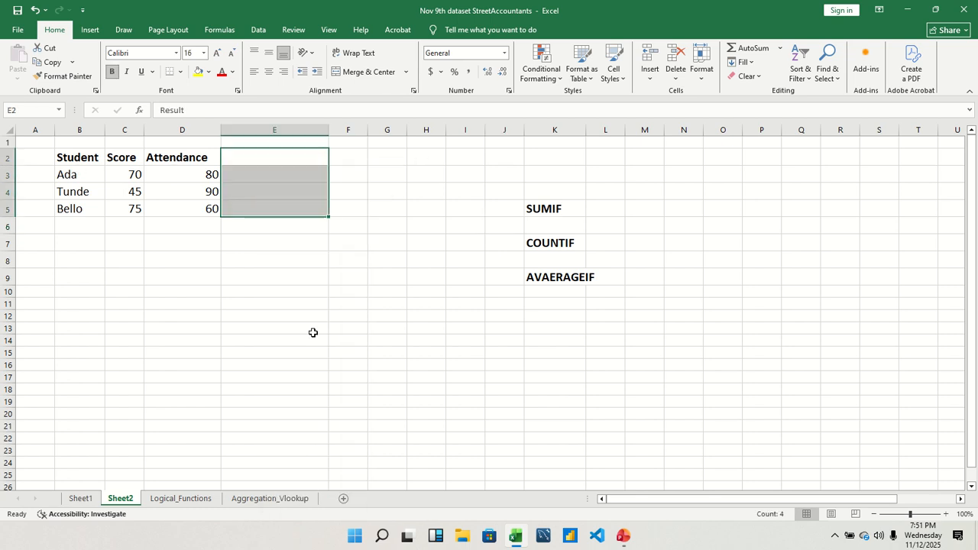
- Replace the Student header in B2 with PRODUCT
drag(77, 155, 77, 192)
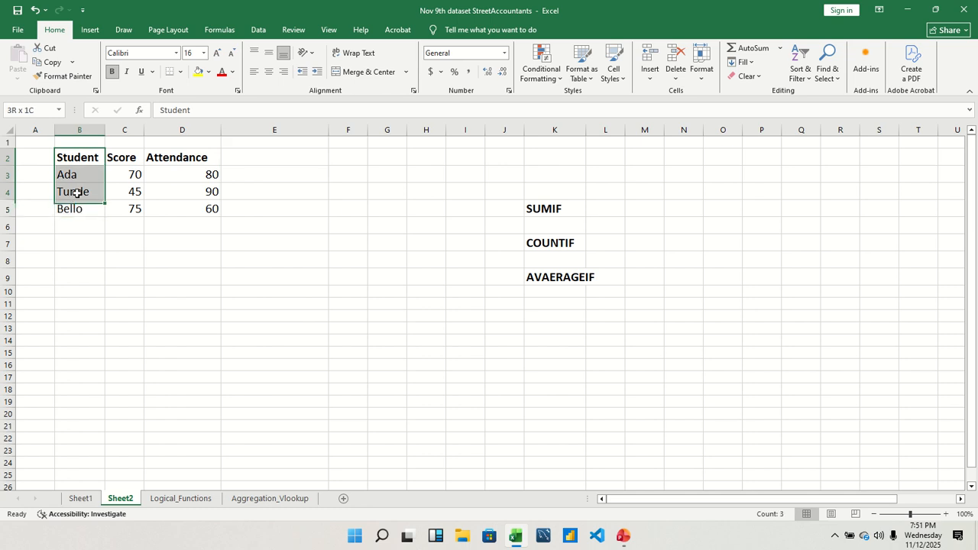
double_click(68, 156)
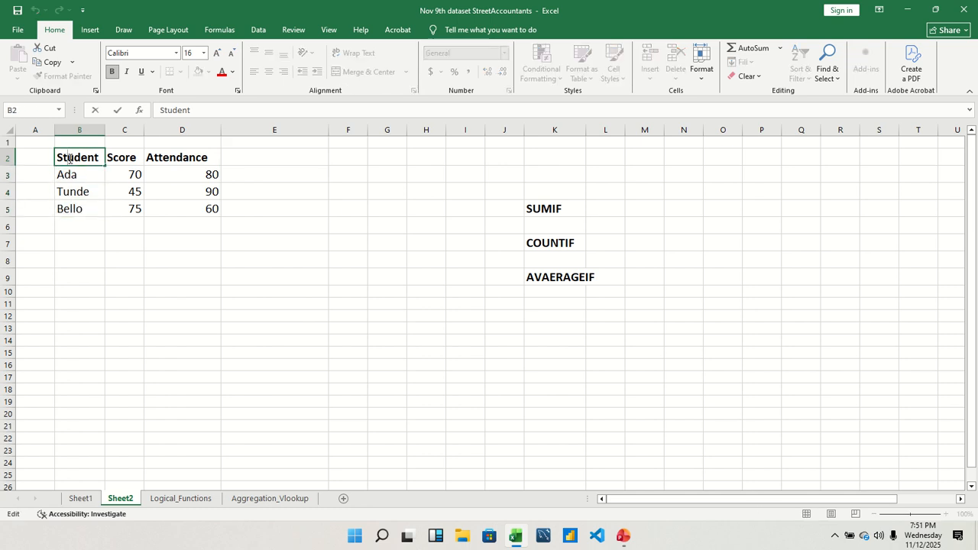
double_click(69, 157)
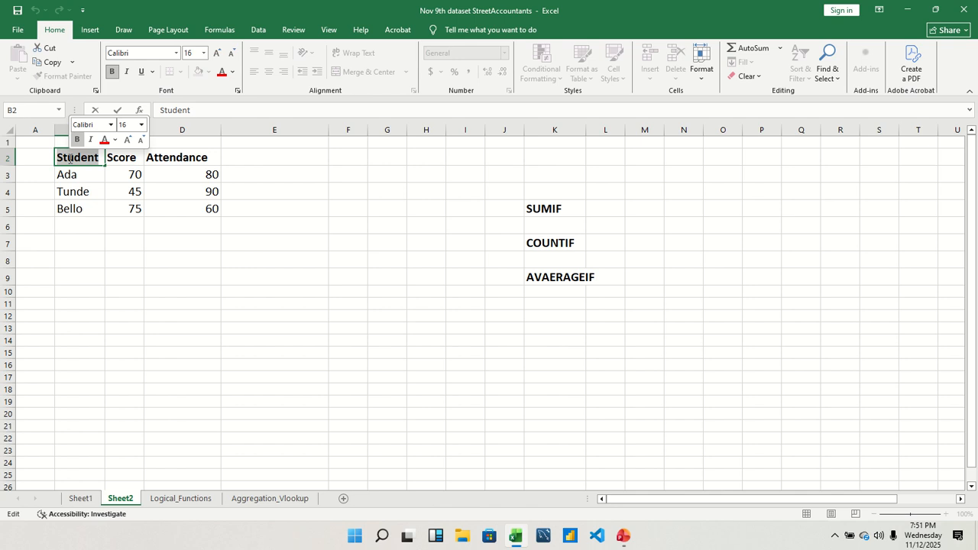
text(RO)
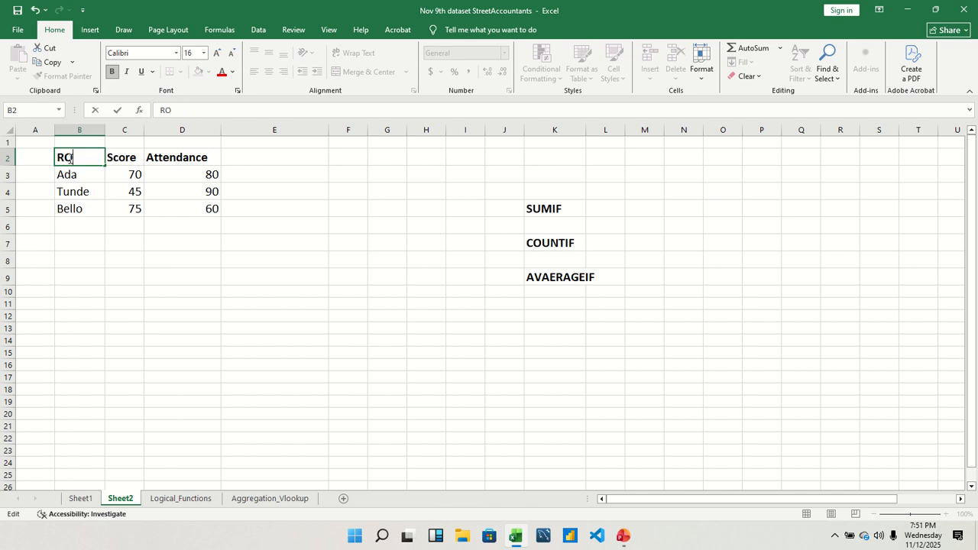
key(BackSpace)
key(BackSpace)
text(PRODUVT)
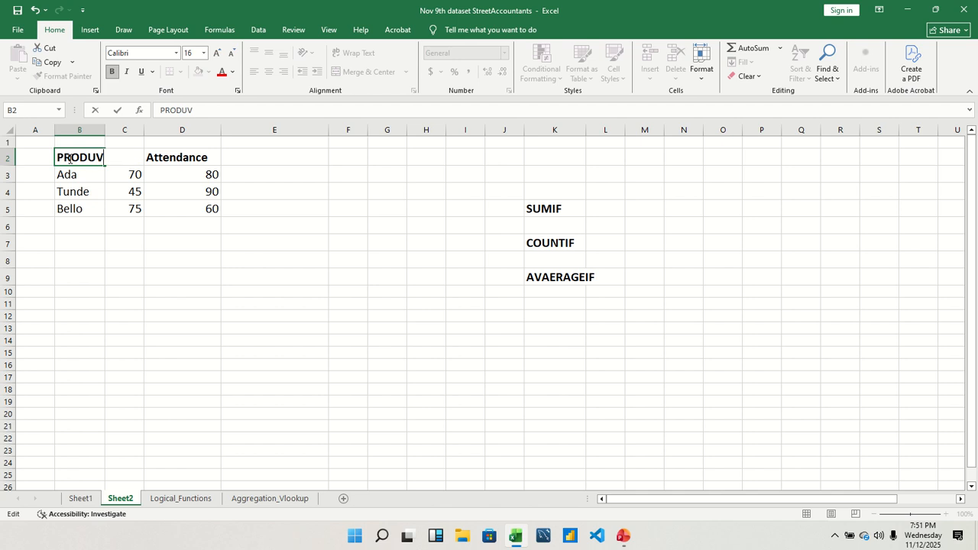
key(BackSpace)
key(BackSpace)
text(CT)
- Replace the student names with the products Rice, bean and Rice in B3:B5, and add Oil in B6
click(79, 176)
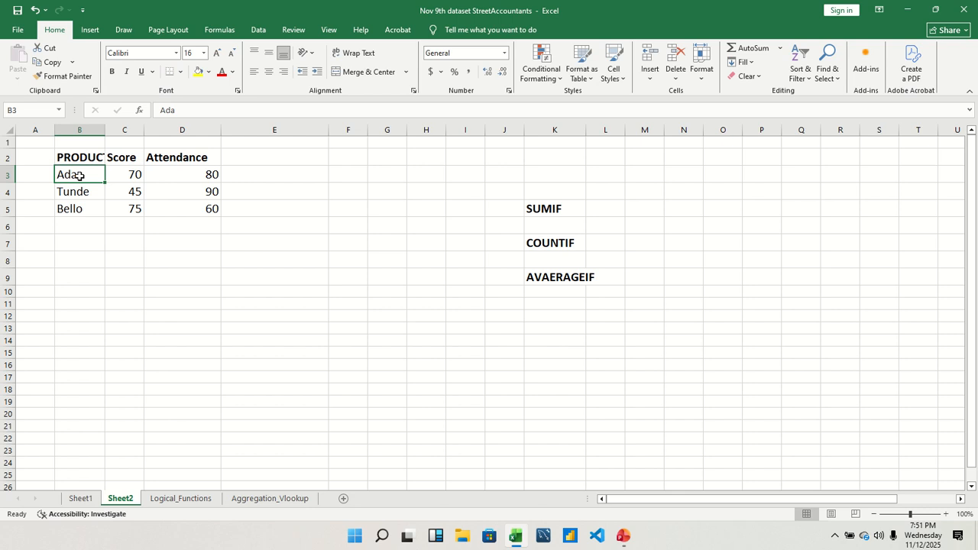
text(RICE)
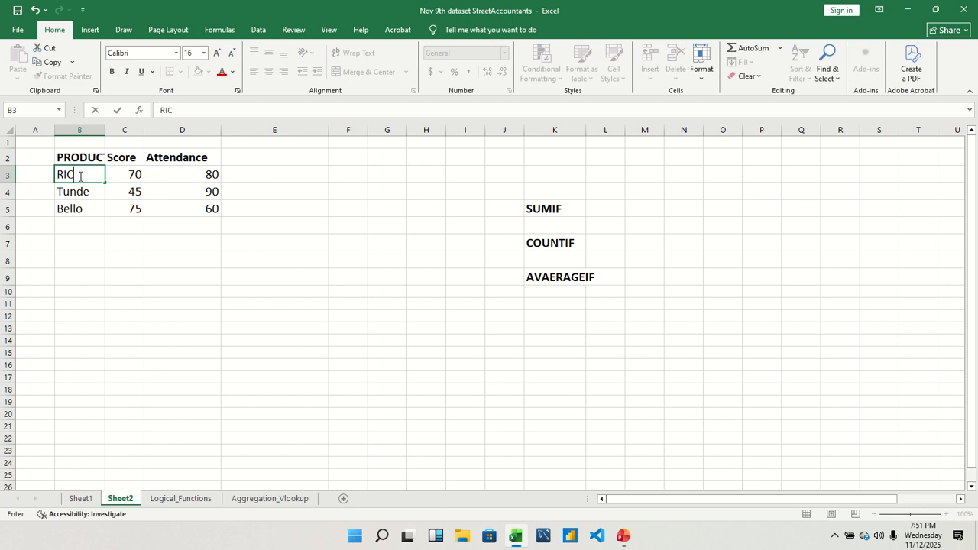
key(BackSpace)
key(BackSpace)
key(BackSpace)
text(ice)
key(Return)
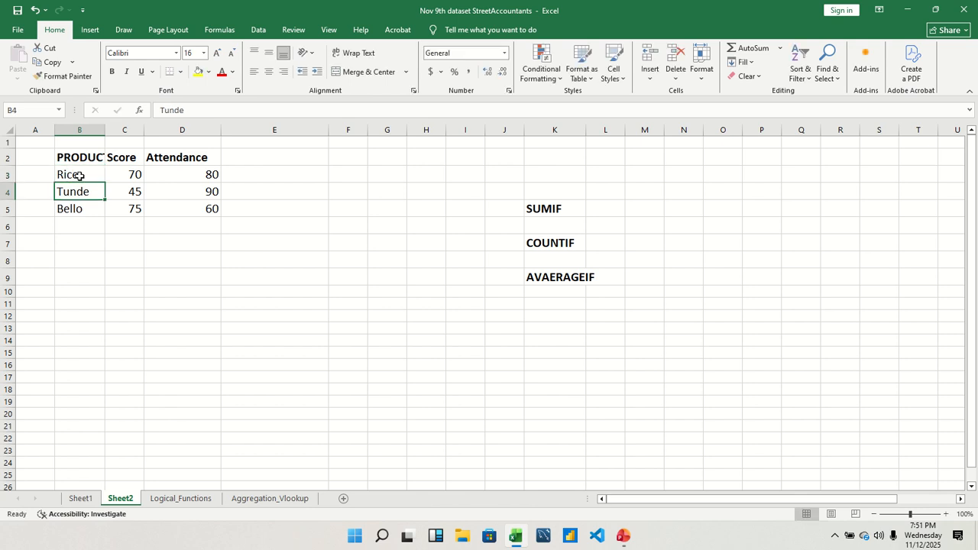
text(bea)
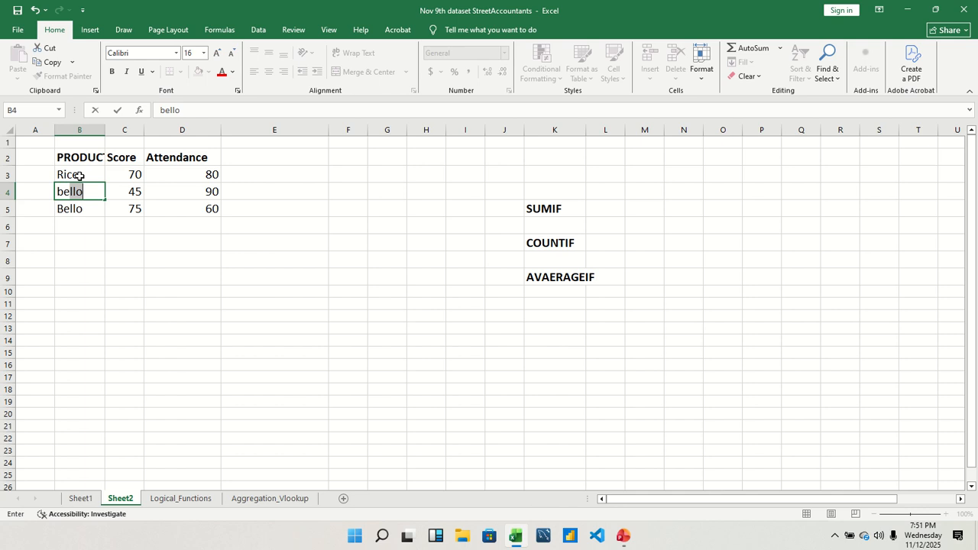
text(n)
key(Return)
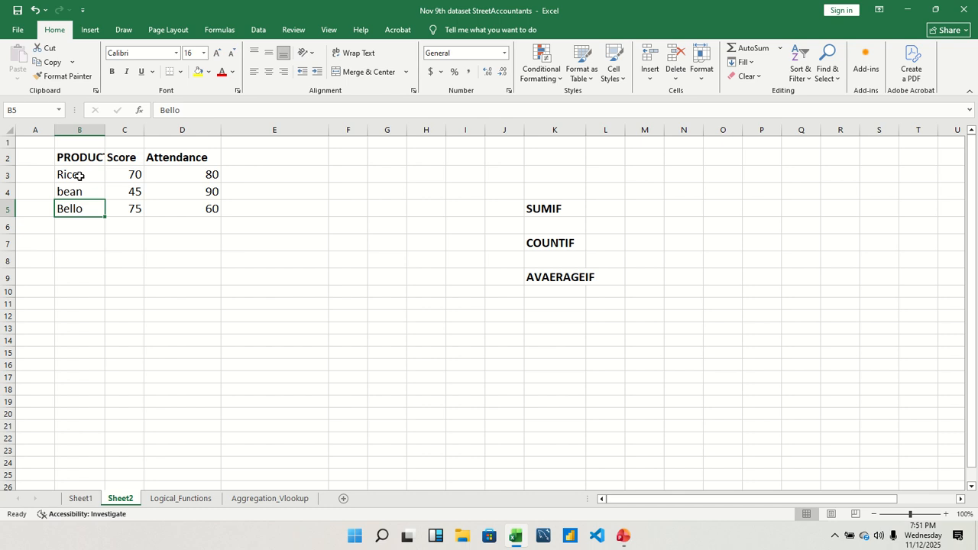
text(Rice)
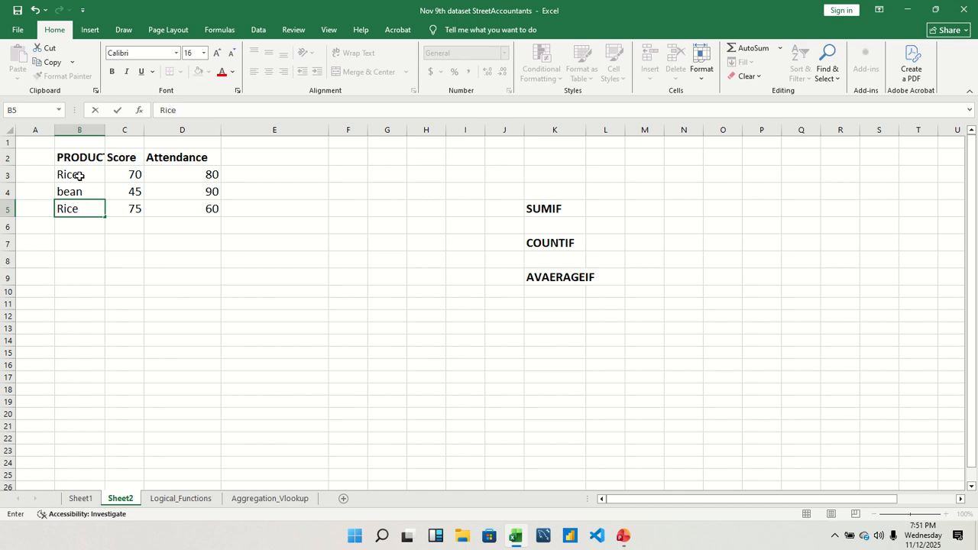
key(Return)
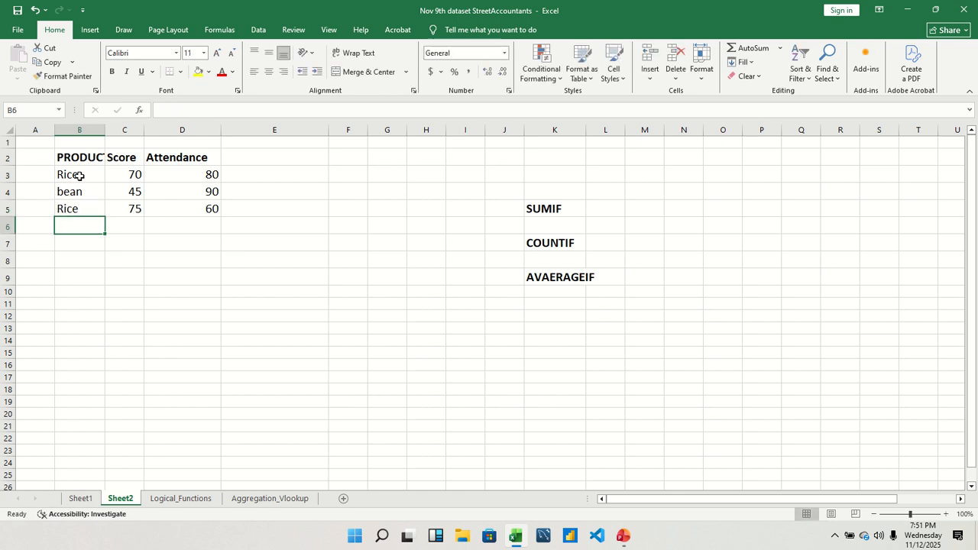
text(Oil)
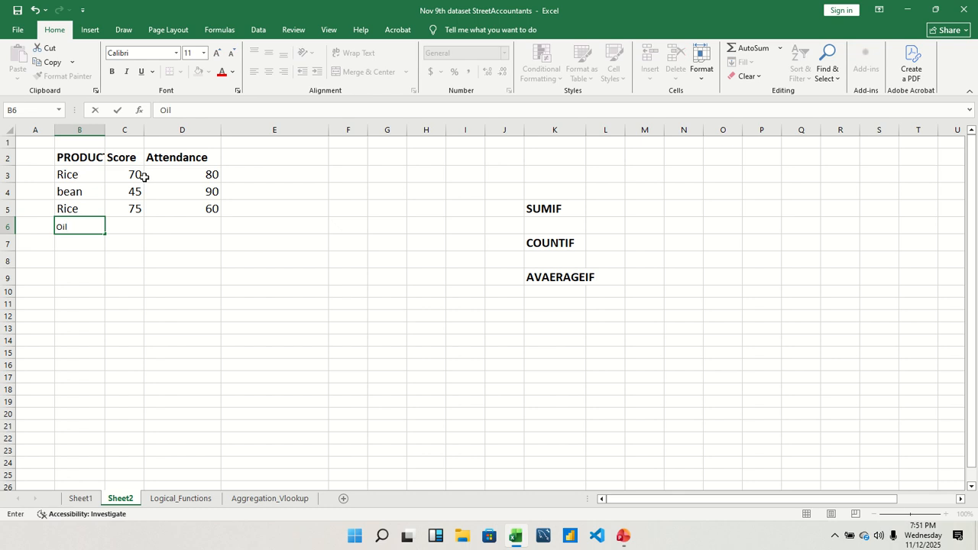
drag(143, 176, 140, 175)
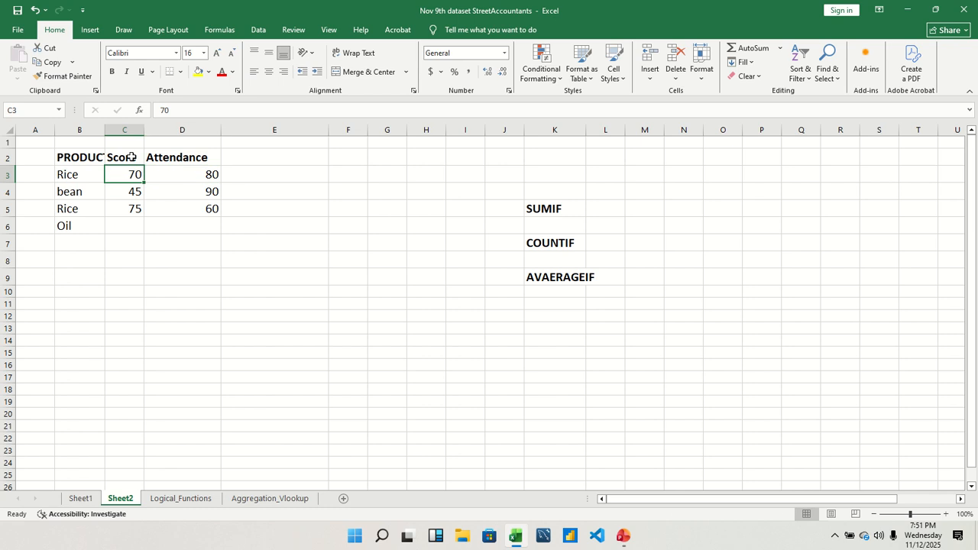
- Change the Score header in C2 to Sales
click(131, 157)
double_click(137, 157)
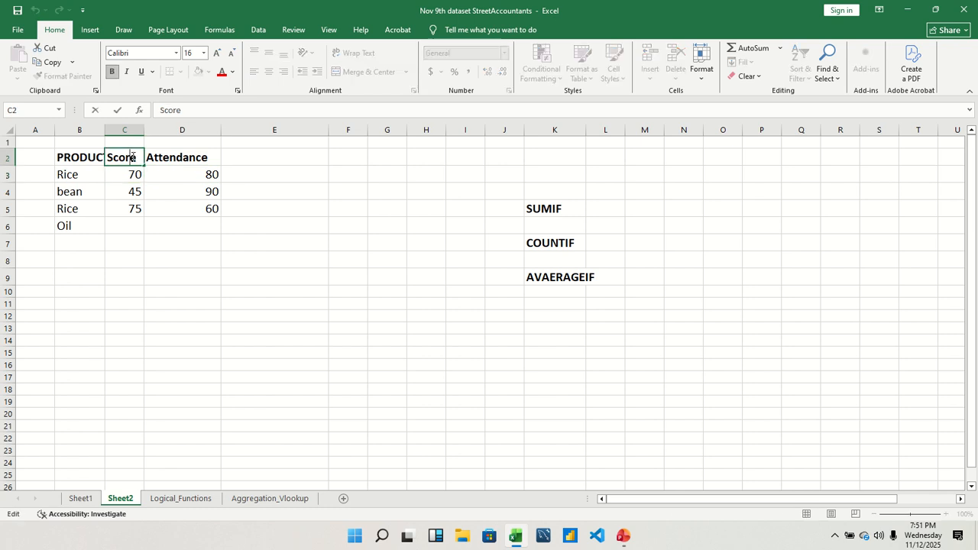
key(BackSpace)
key(BackSpace)
key(BackSpace)
key(BackSpace)
text(ales)
- Clear the contents of the Attendance header and its values in D2:D5
drag(174, 155, 203, 204)
right_click(204, 208)
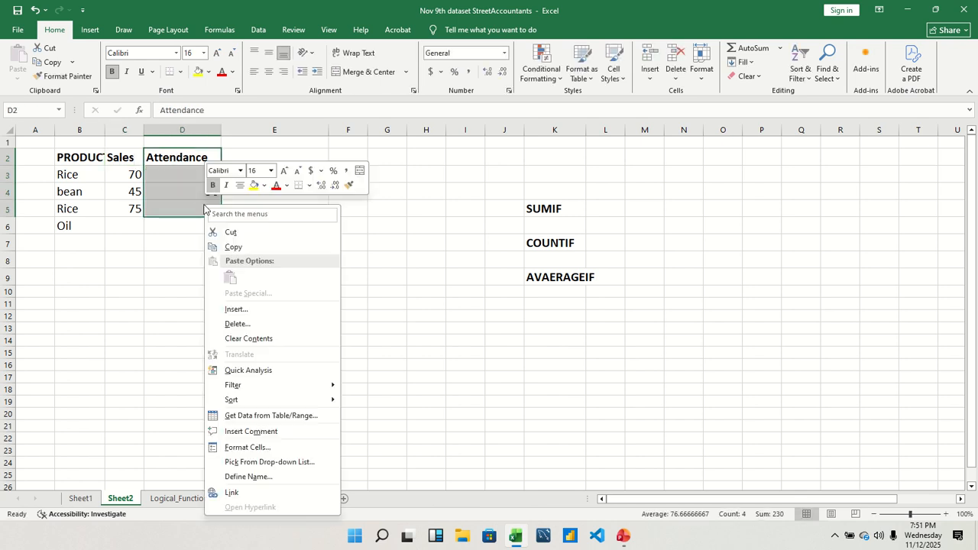
click(231, 341)
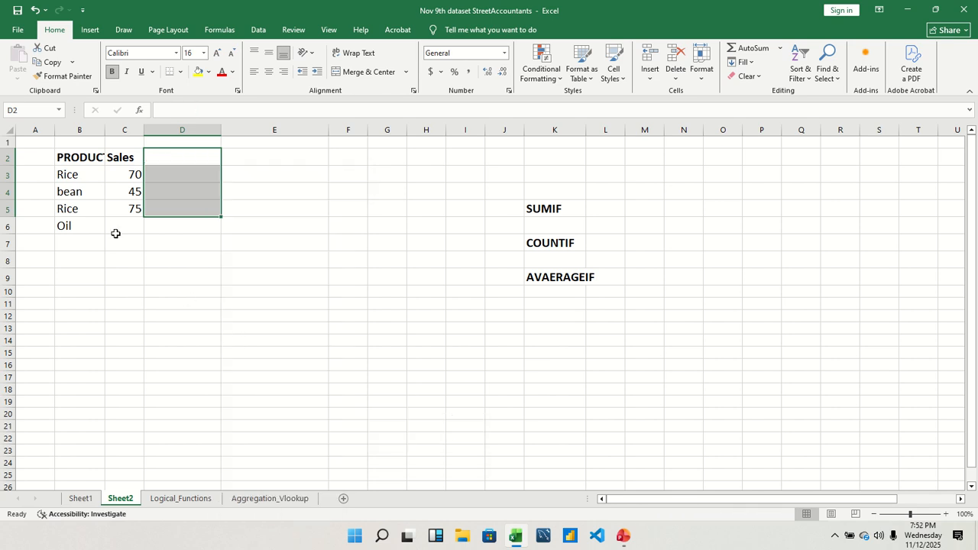
- Enter the sales values 5000, 3000, 4000 and 2500 in C3:C6
click(130, 175)
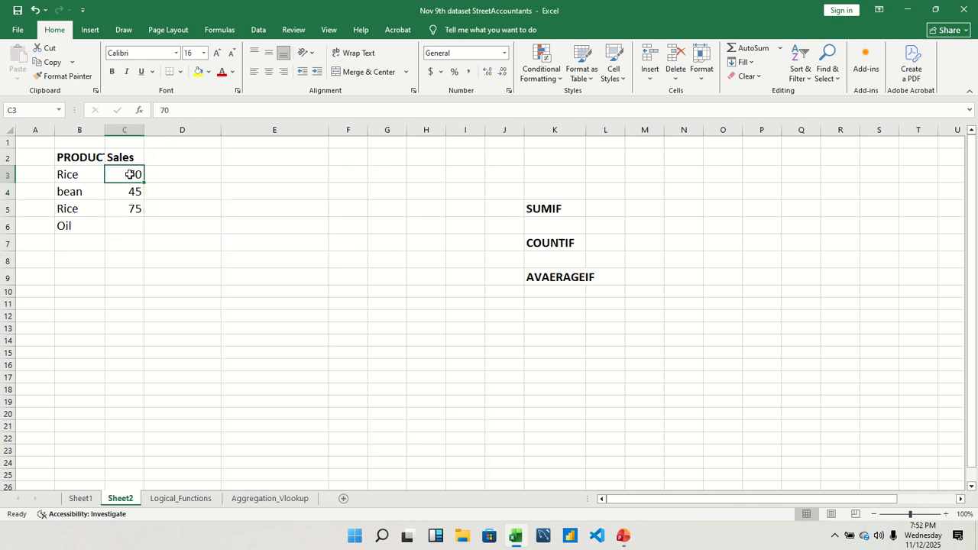
text(5000)
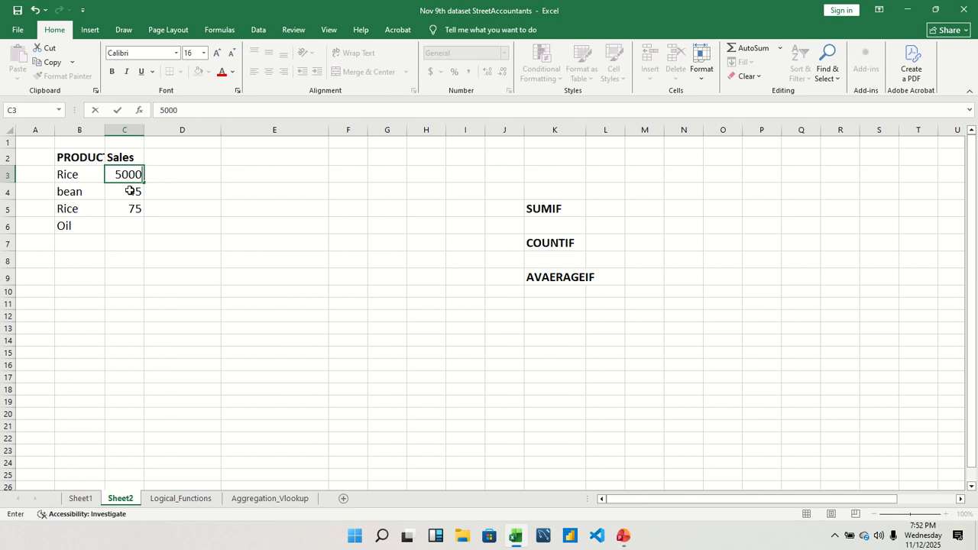
click(129, 191)
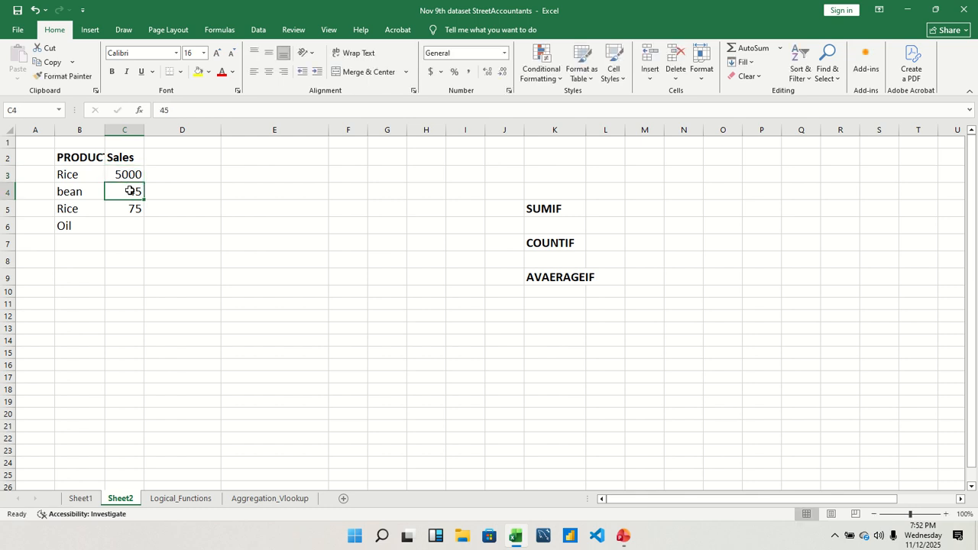
text(3000)
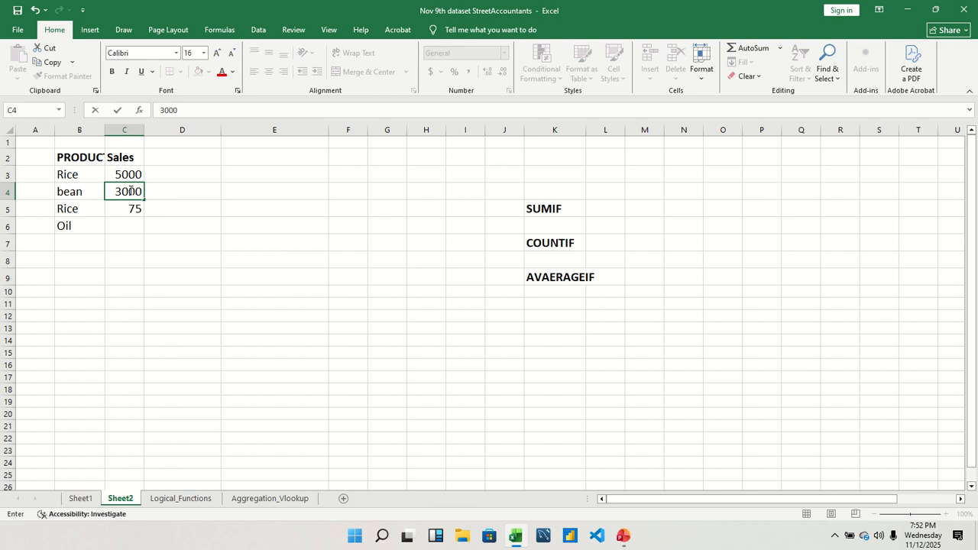
click(131, 210)
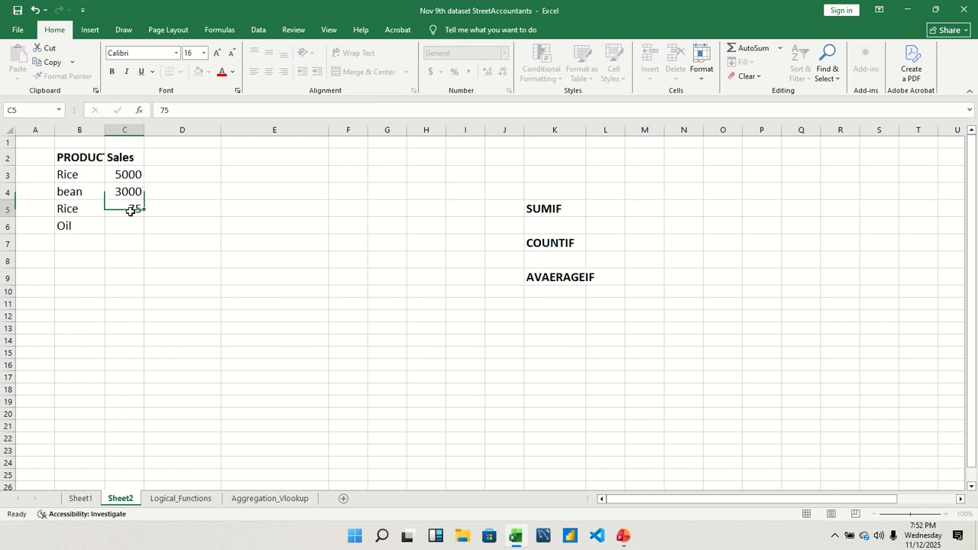
text(4000)
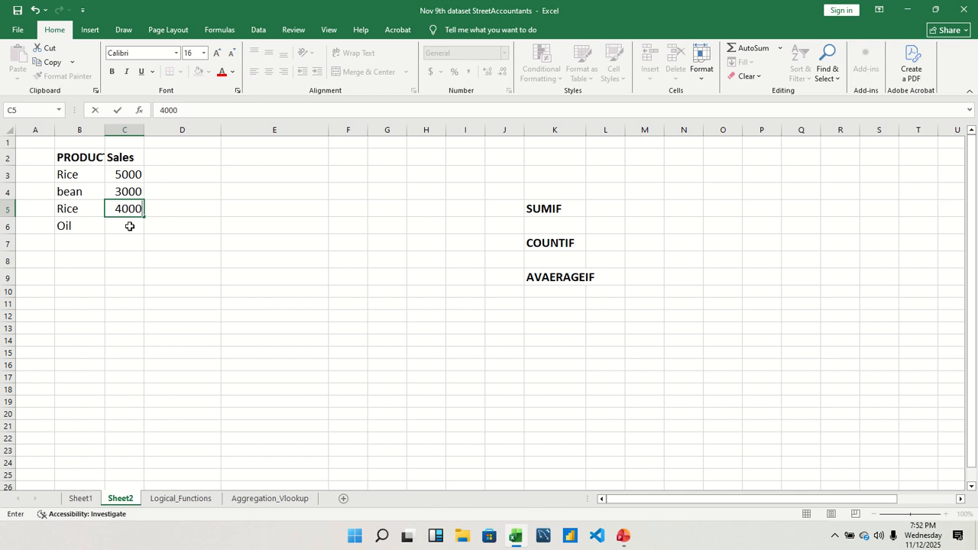
click(131, 224)
text(2500)
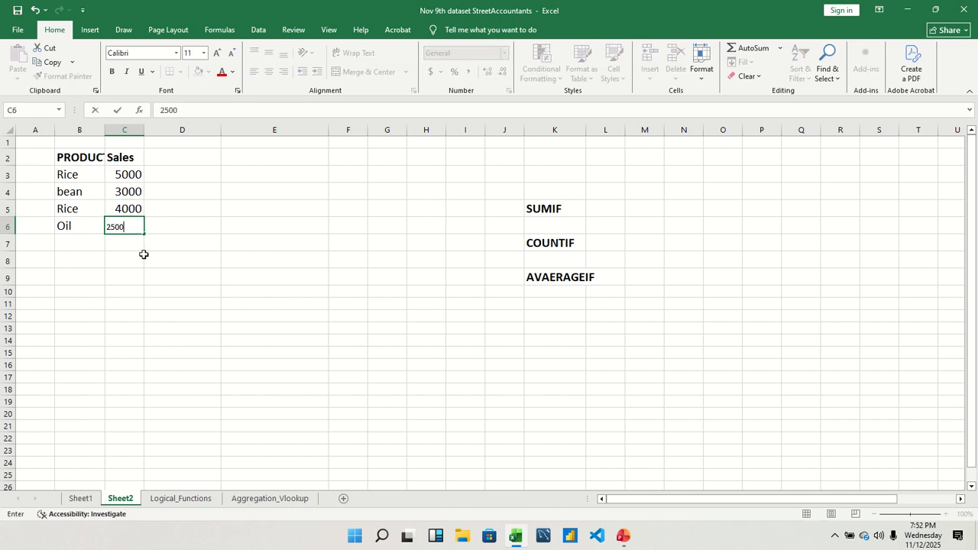
key(Return)
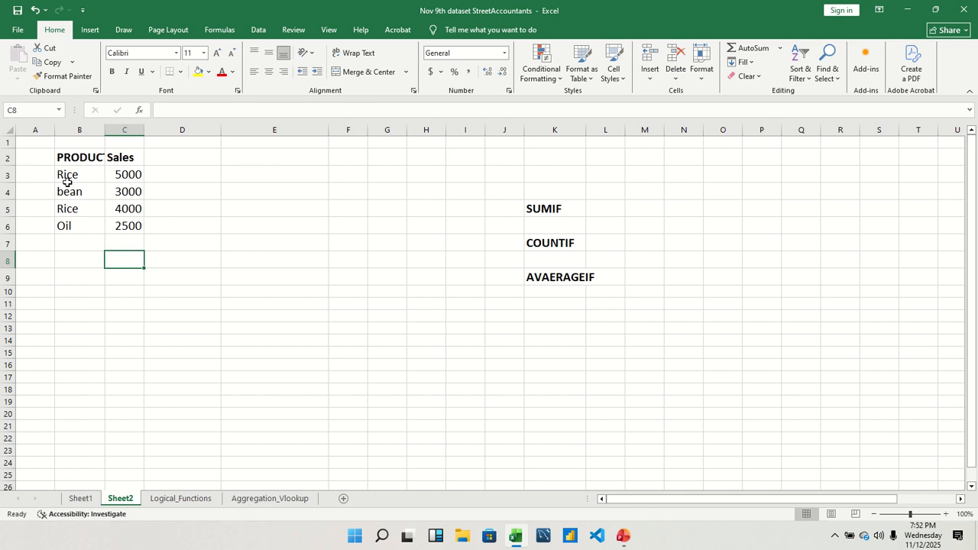
- Set the product data in B3:C7 to font size 18 and widen columns B and C
drag(66, 180, 122, 243)
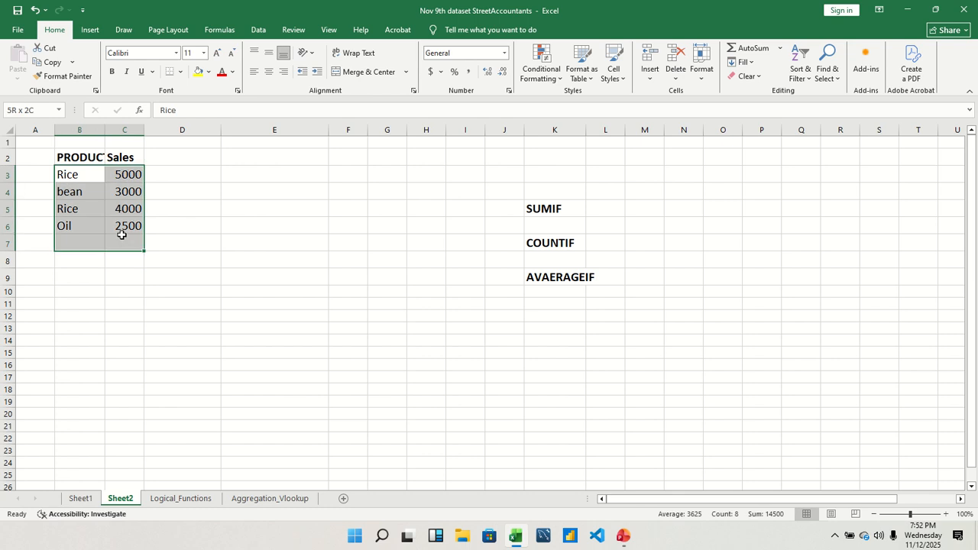
click(203, 53)
click(83, 170)
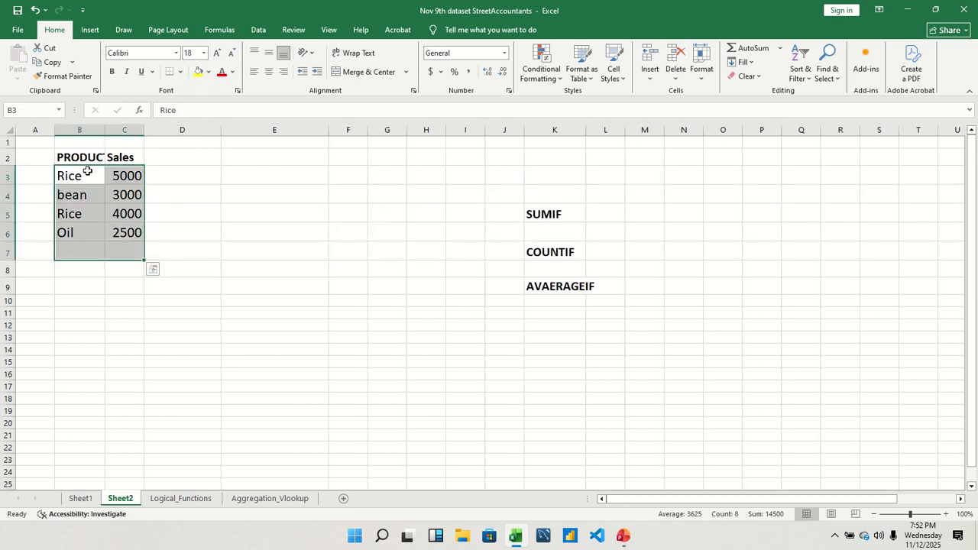
click(66, 158)
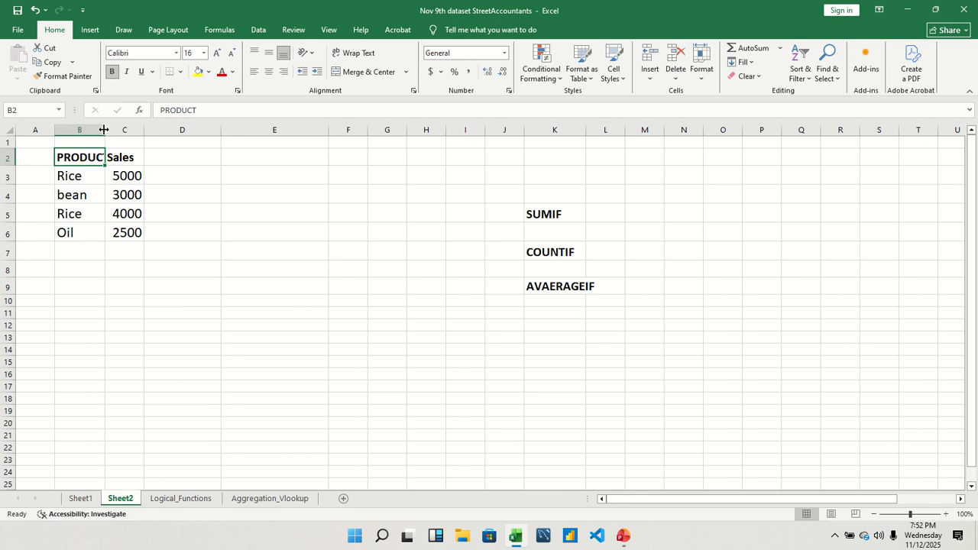
drag(105, 130, 195, 142)
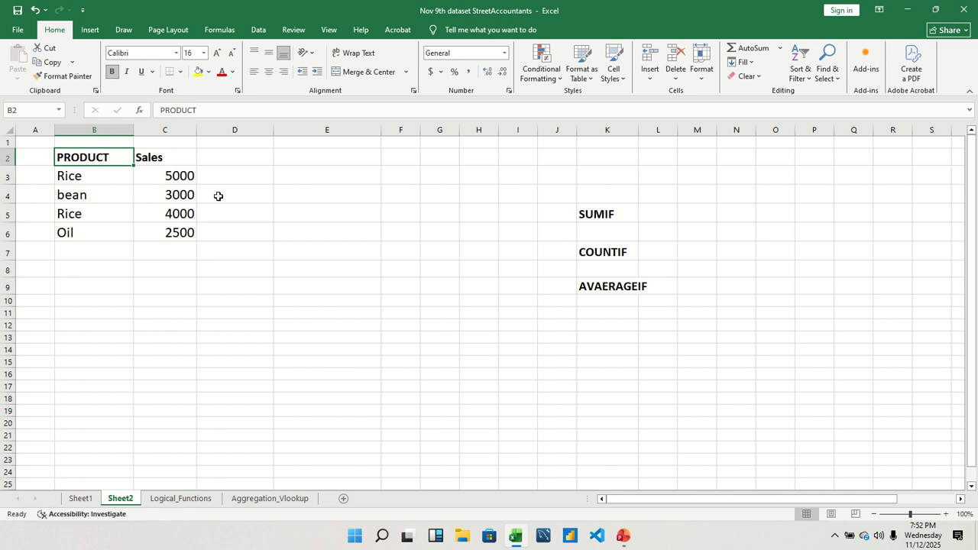
- Enter the formula =SUMIF(B3:B6, "Rice", C3:C6) in C8 to total the Rice sales
click(169, 268)
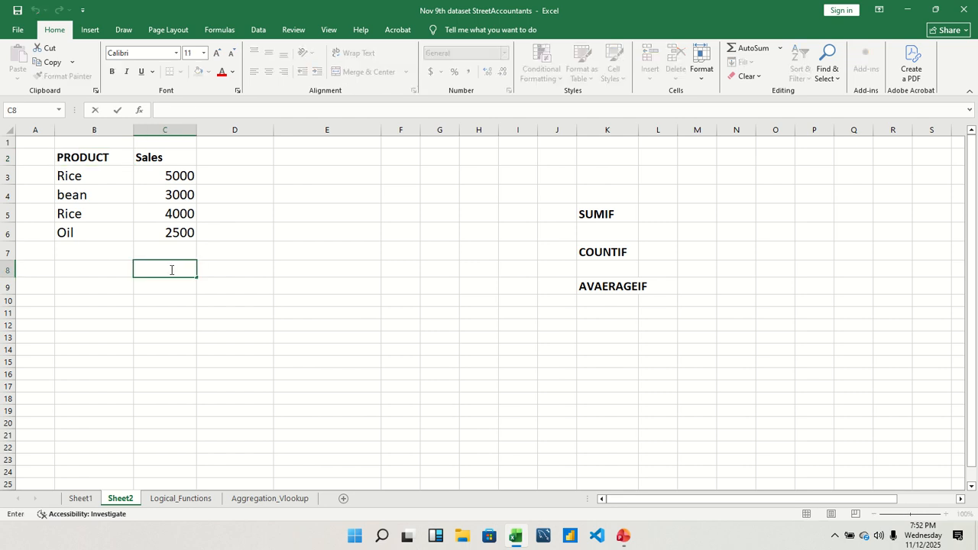
text(=)
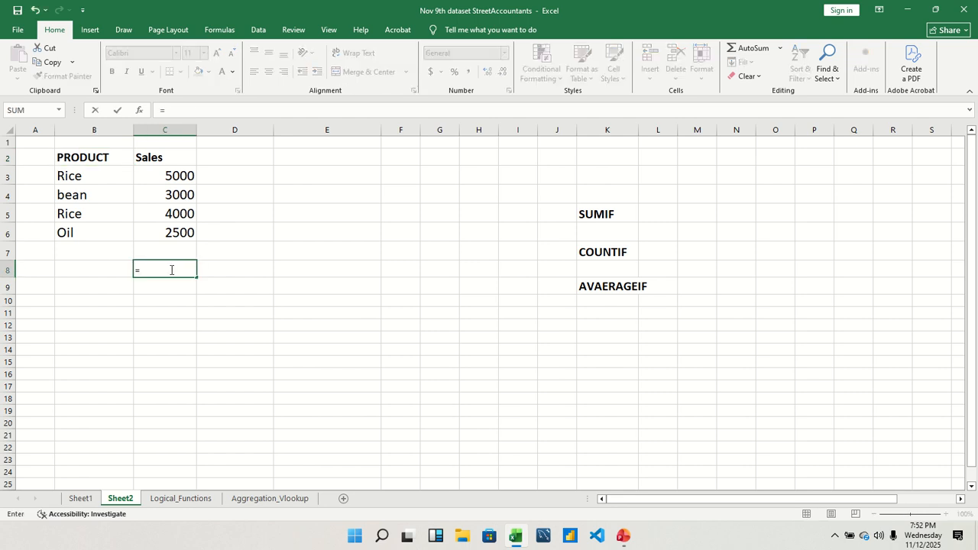
text(sumi)
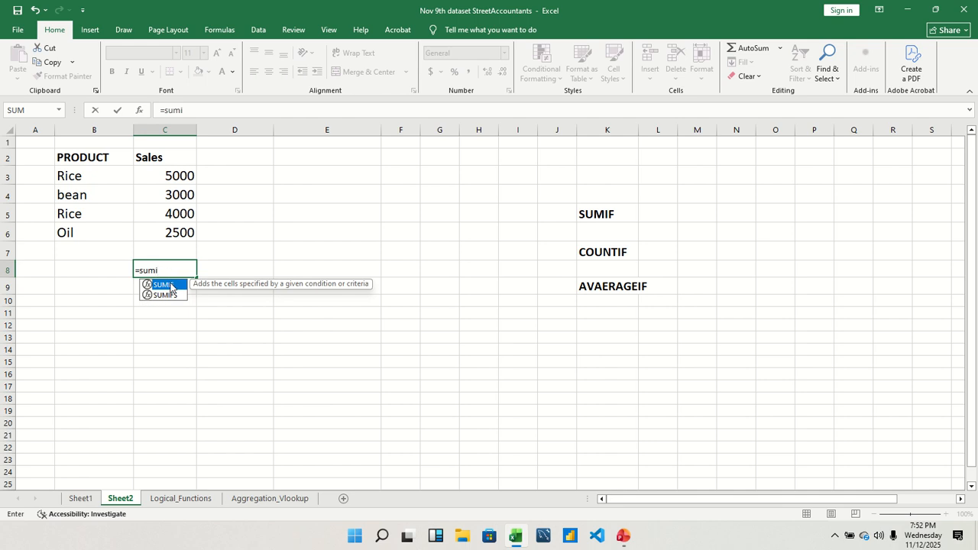
double_click(173, 287)
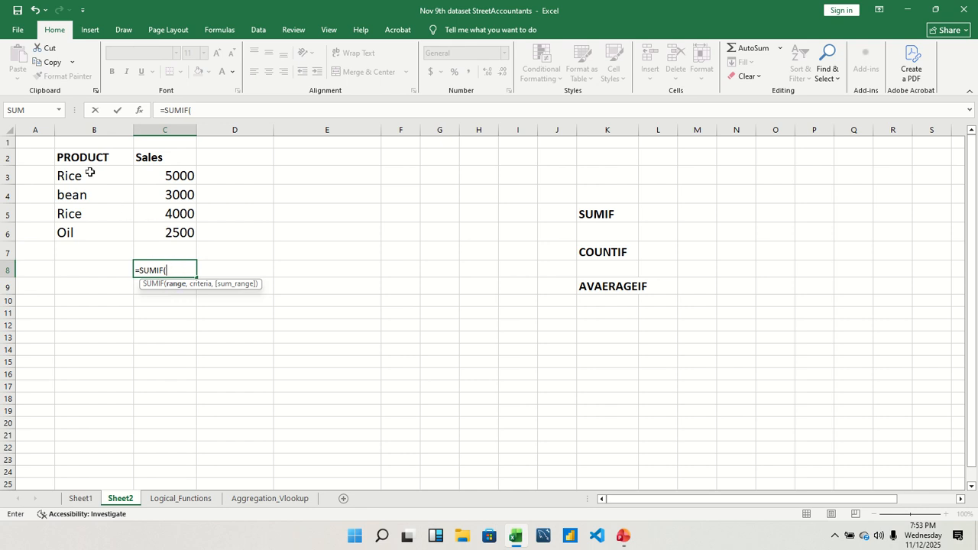
drag(89, 171, 92, 237)
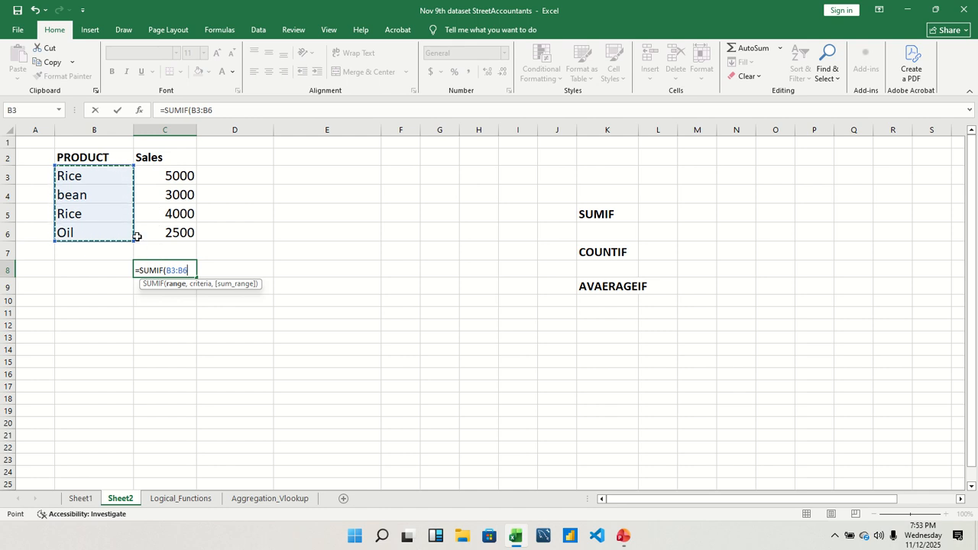
text(,)
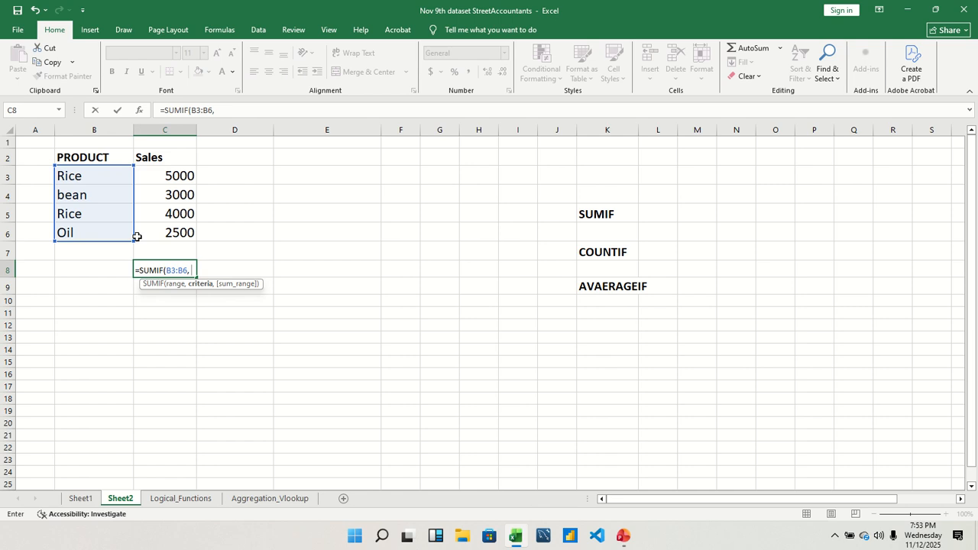
text("Rice",)
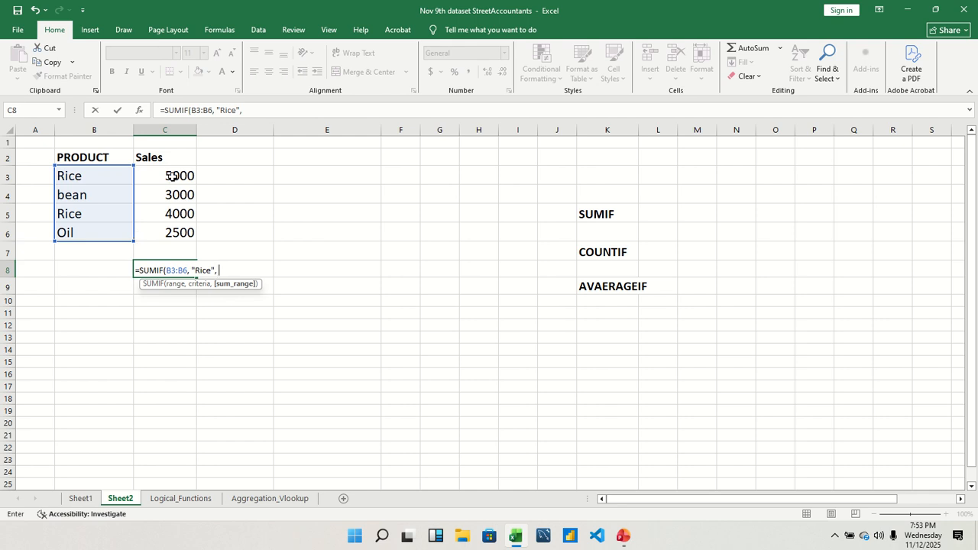
drag(171, 176, 183, 233)
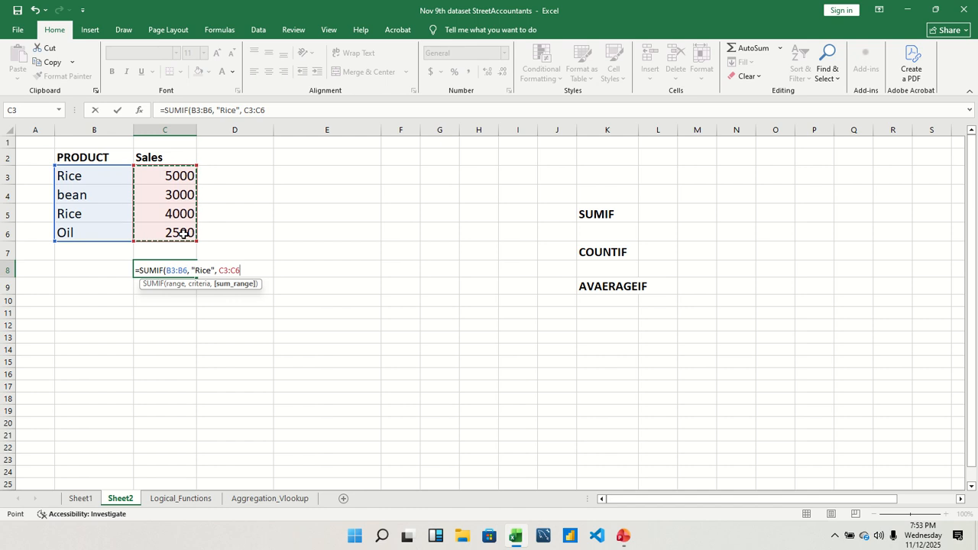
text())
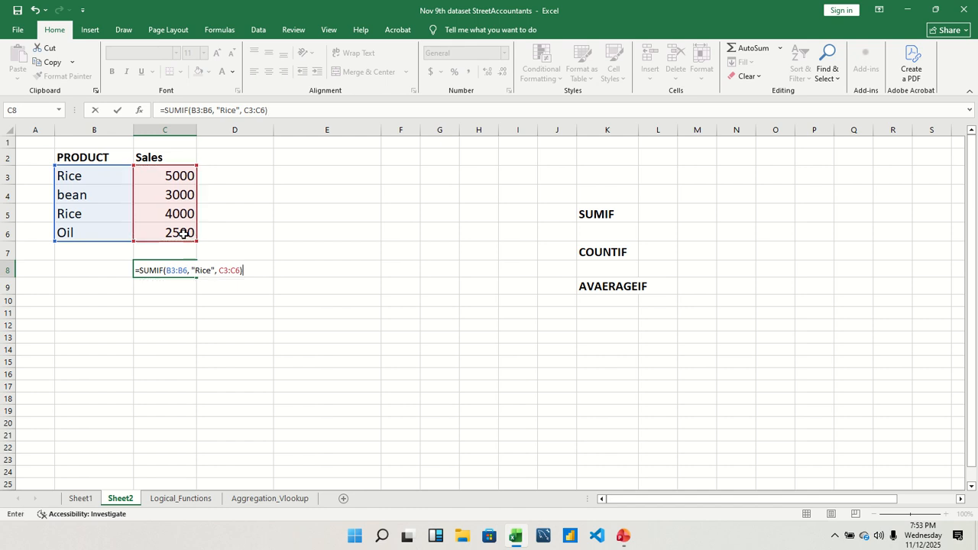
key(Return)
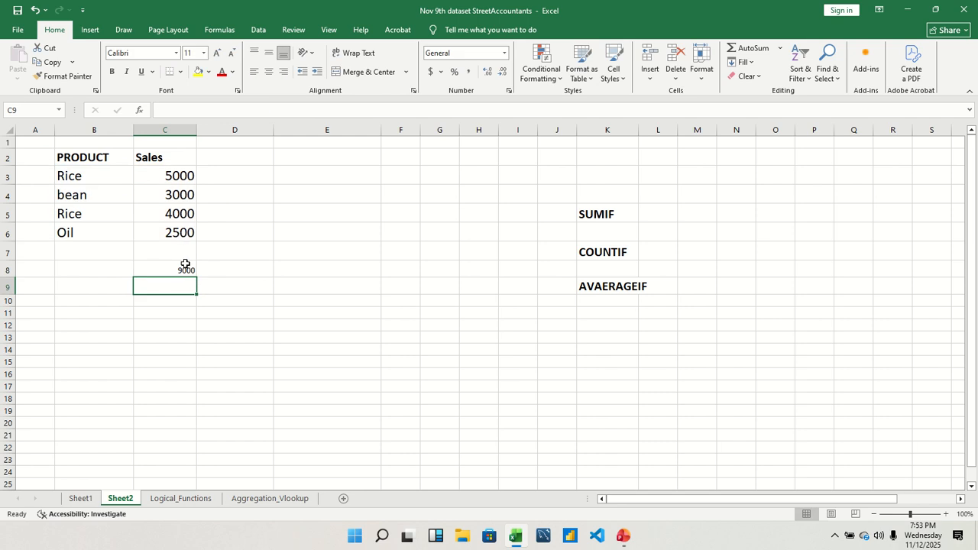
- Set the SUMIF result in C8 to font size 16 and review its formula against the Rice sales in C3 and C5
click(180, 265)
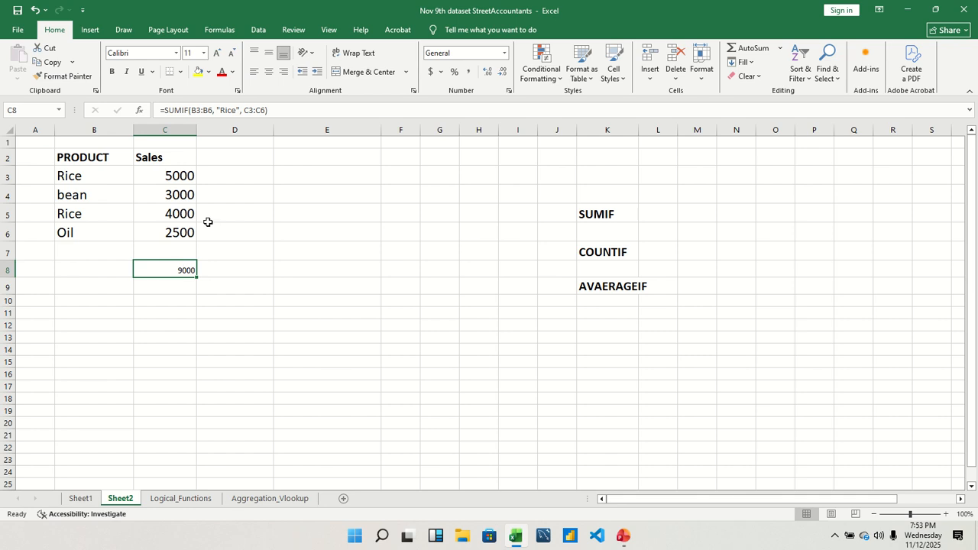
click(203, 55)
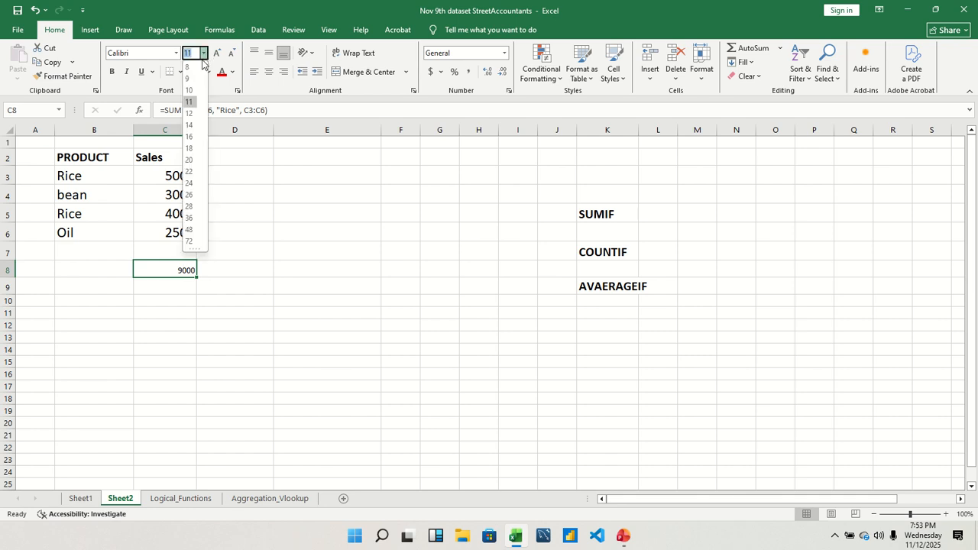
click(192, 135)
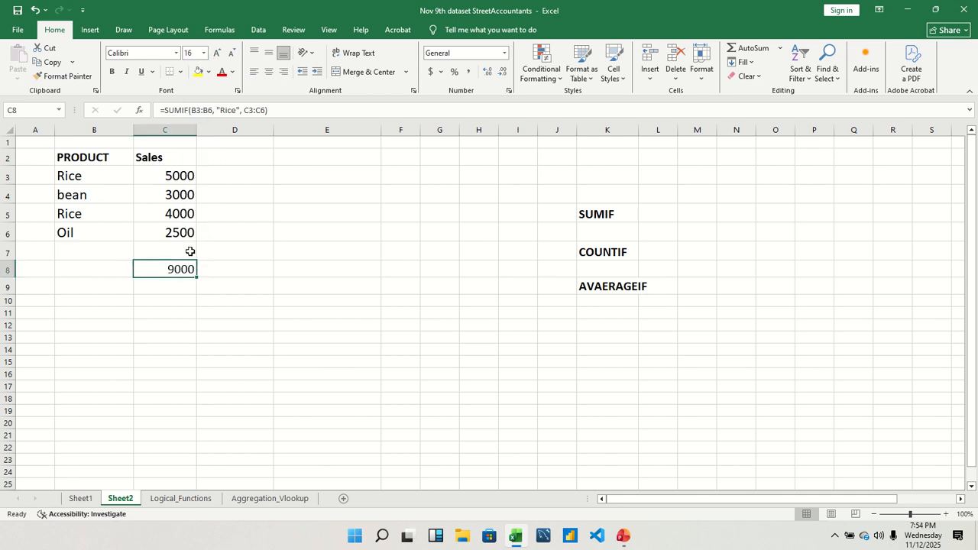
click(165, 181)
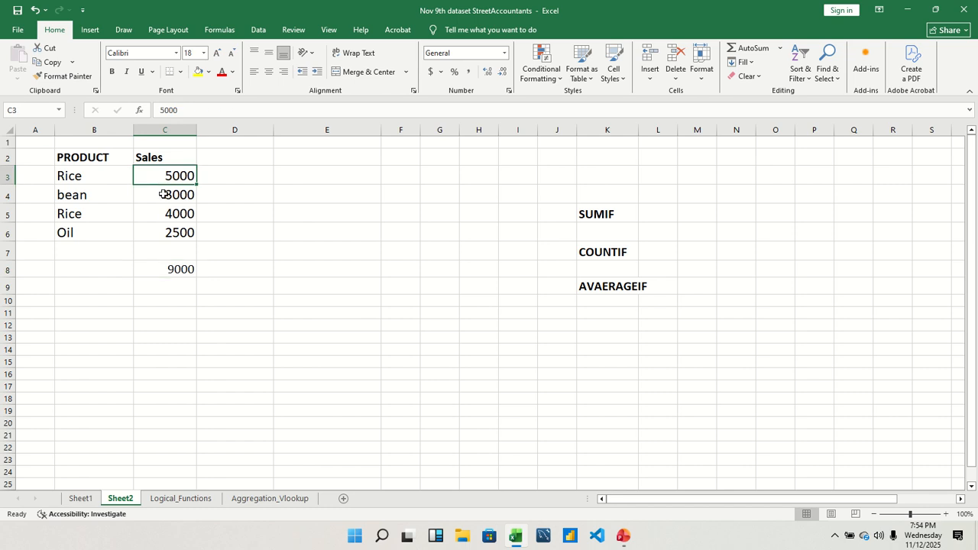
click(165, 212)
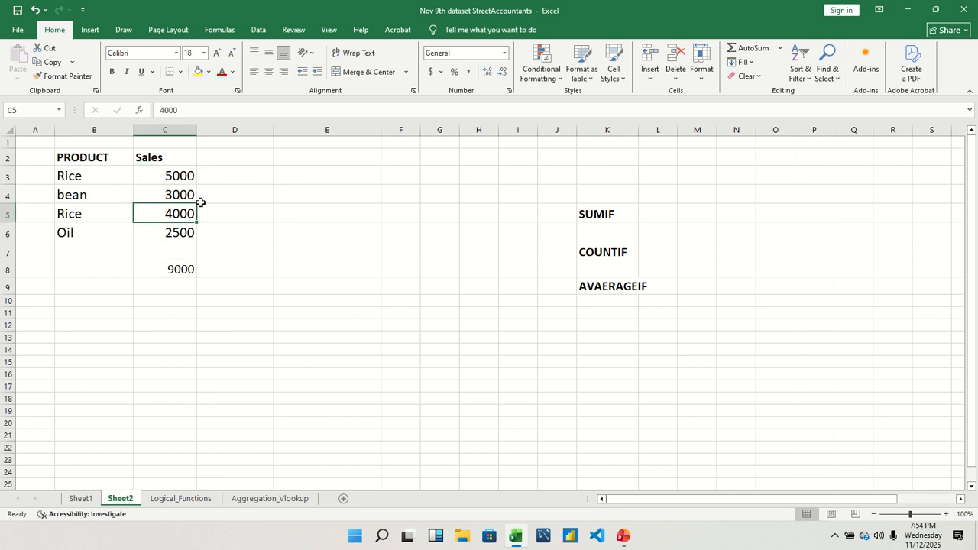
click(186, 269)
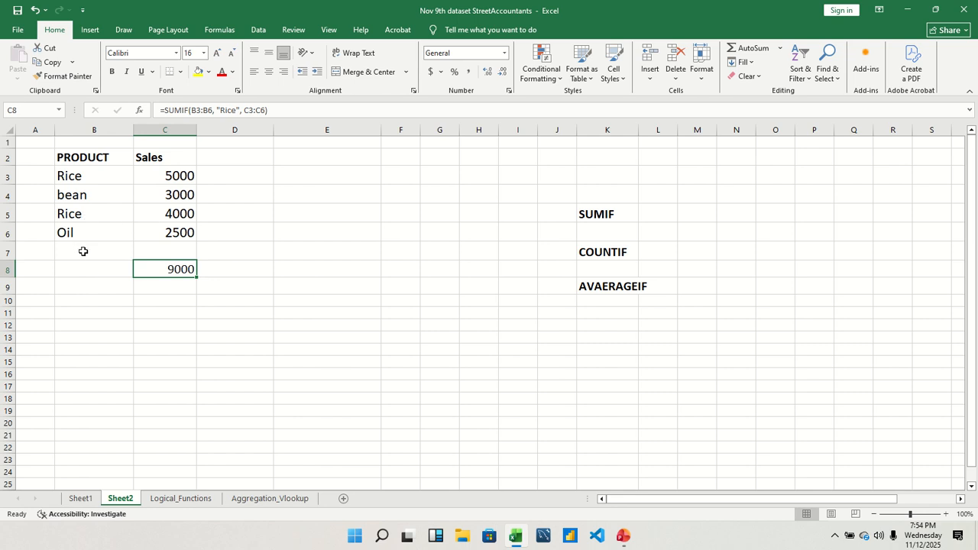
double_click(177, 270)
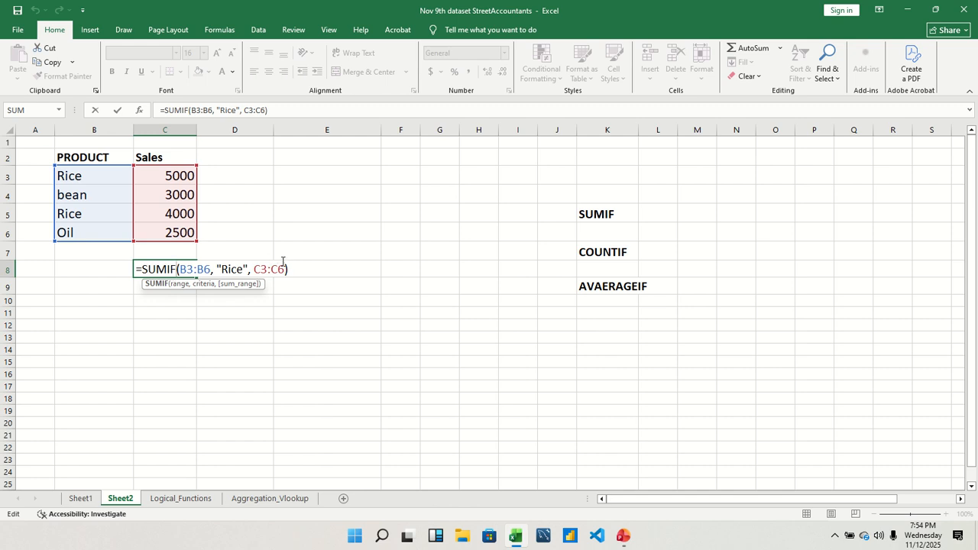
key(Return)
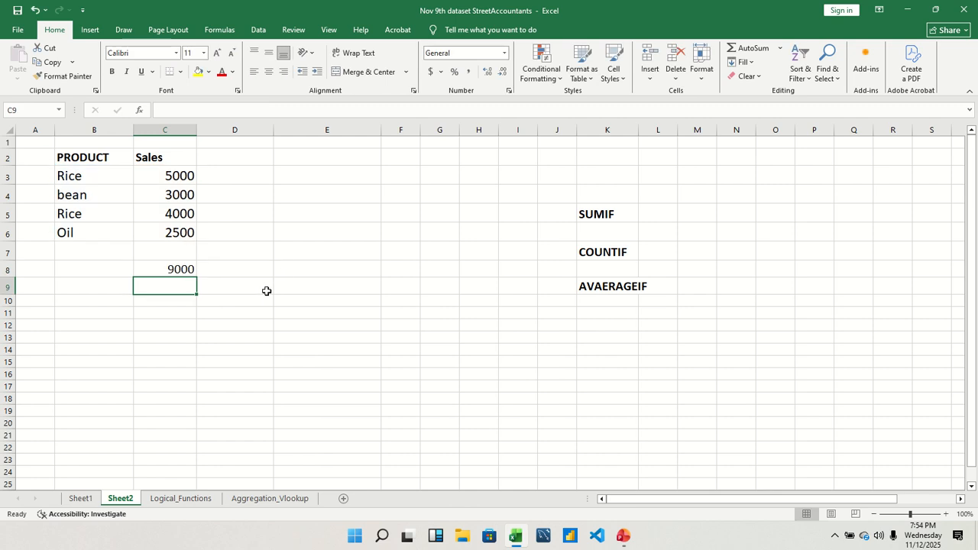
- Replace the SUMIF formula in C8 with =COUNTIF(B3:B6, "Rice")
click(183, 267)
key(BackSpace)
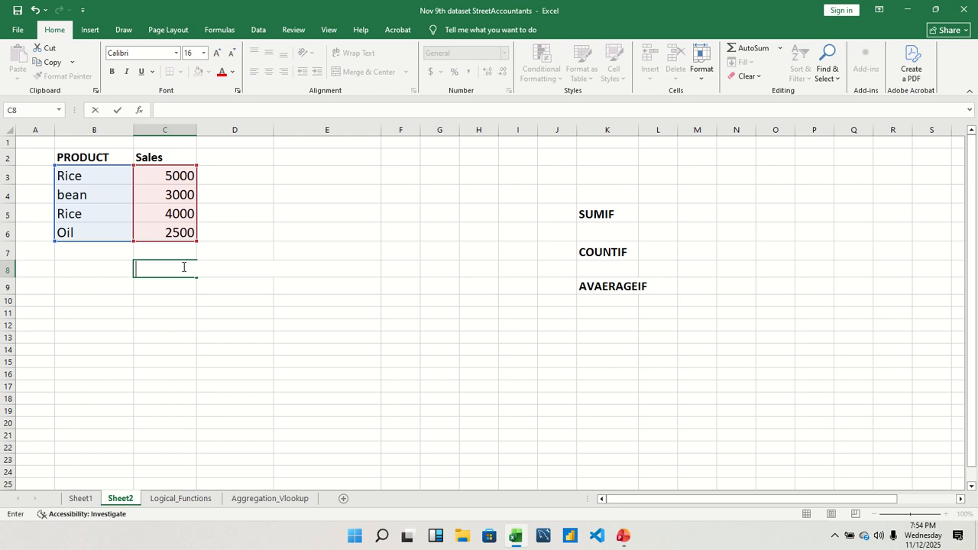
click(195, 278)
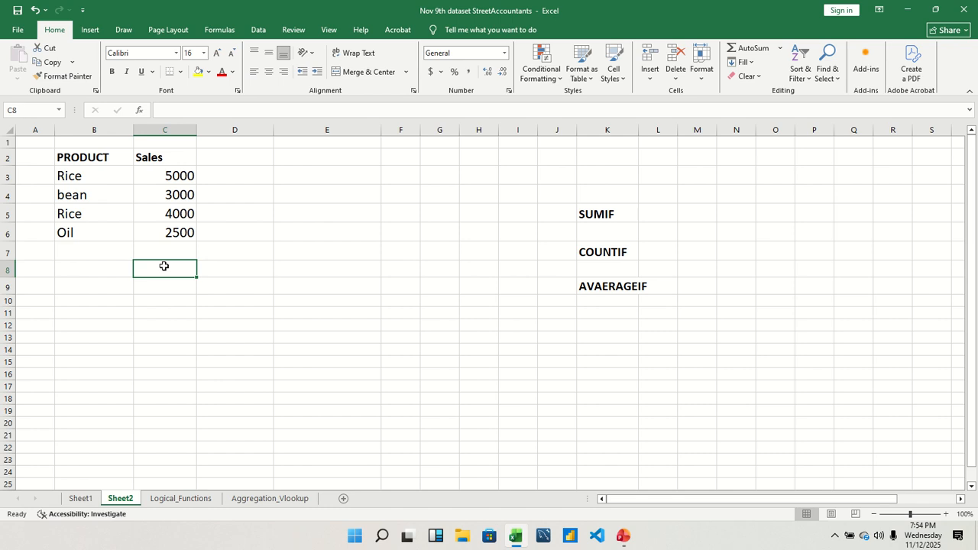
text(=c)
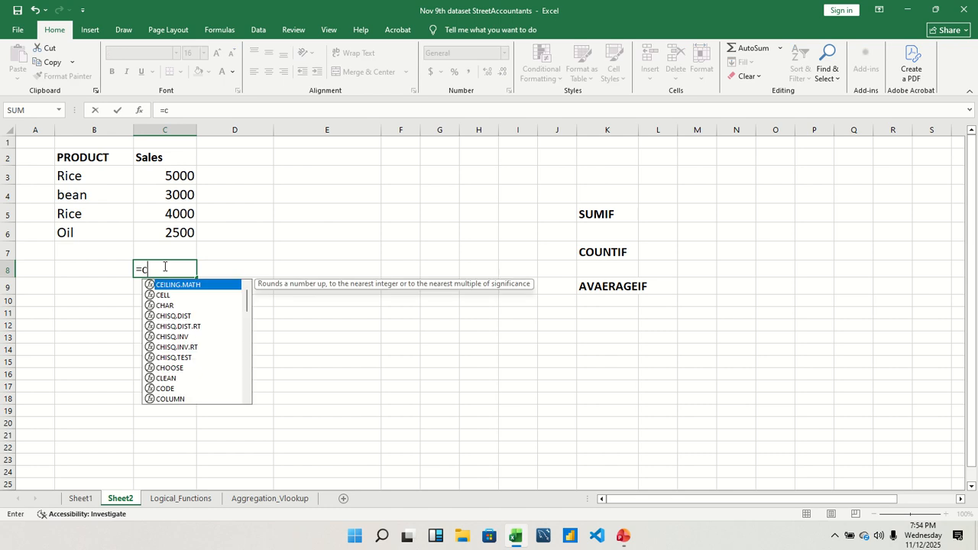
text(ount)
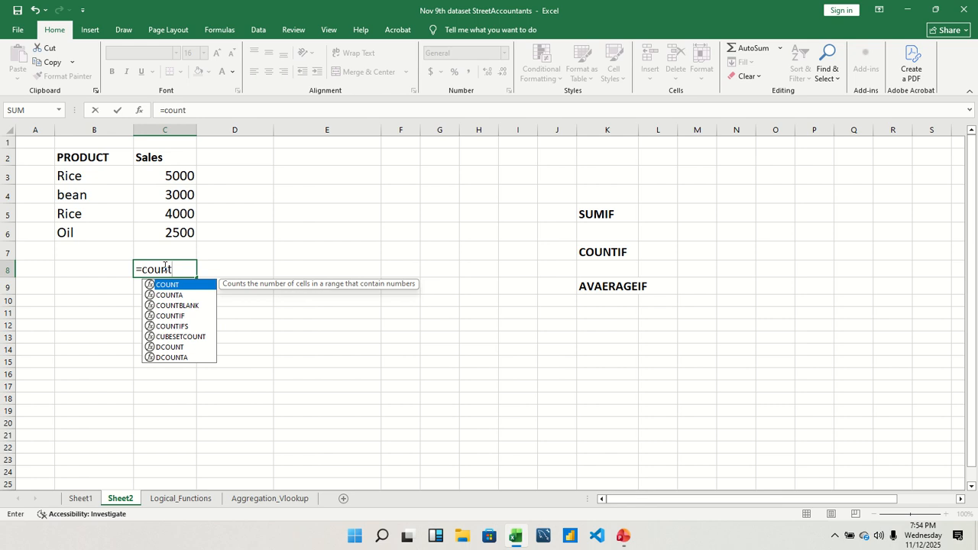
double_click(182, 316)
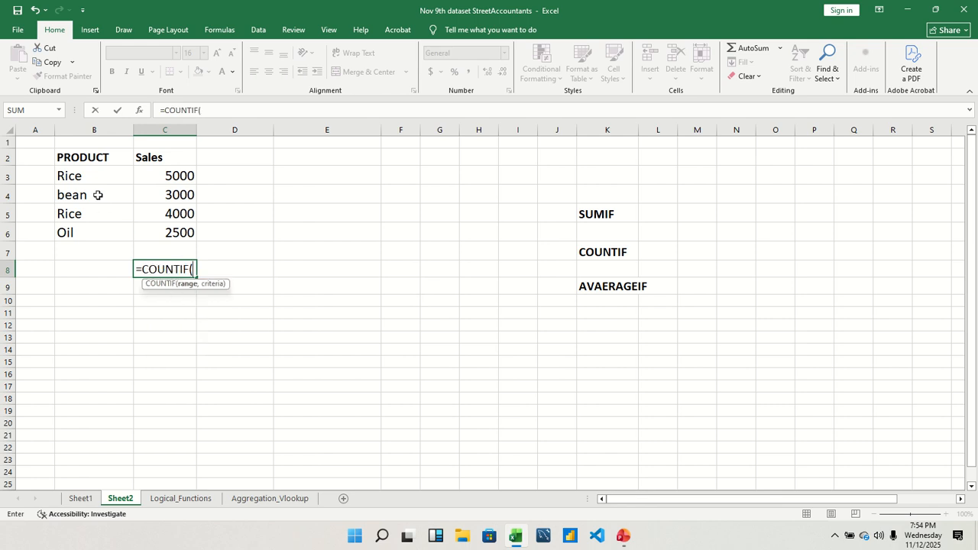
drag(84, 177, 85, 228)
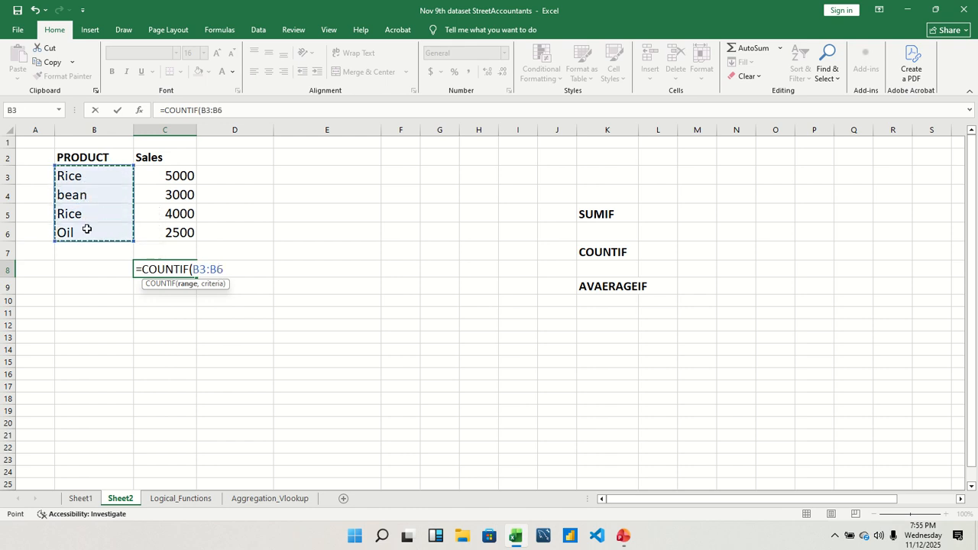
text(,)
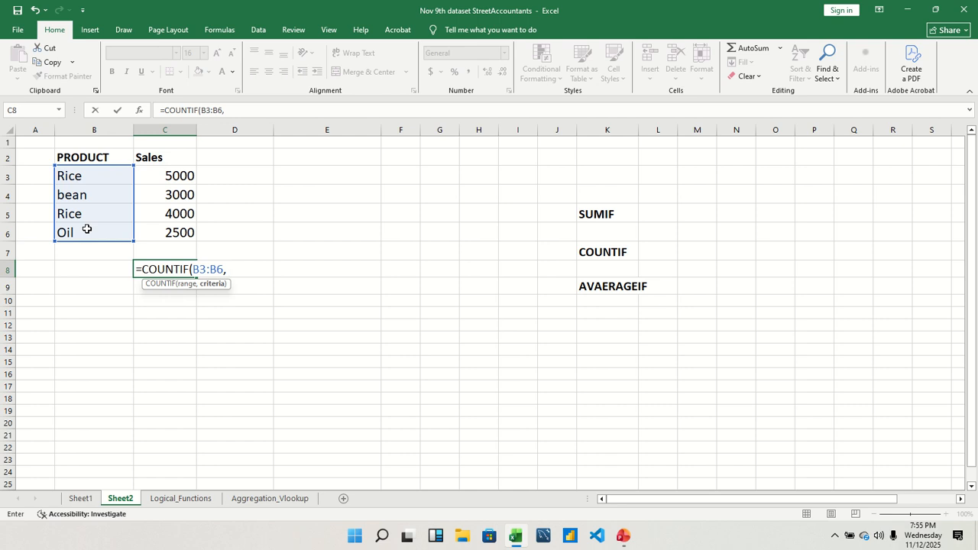
text("Rice"))
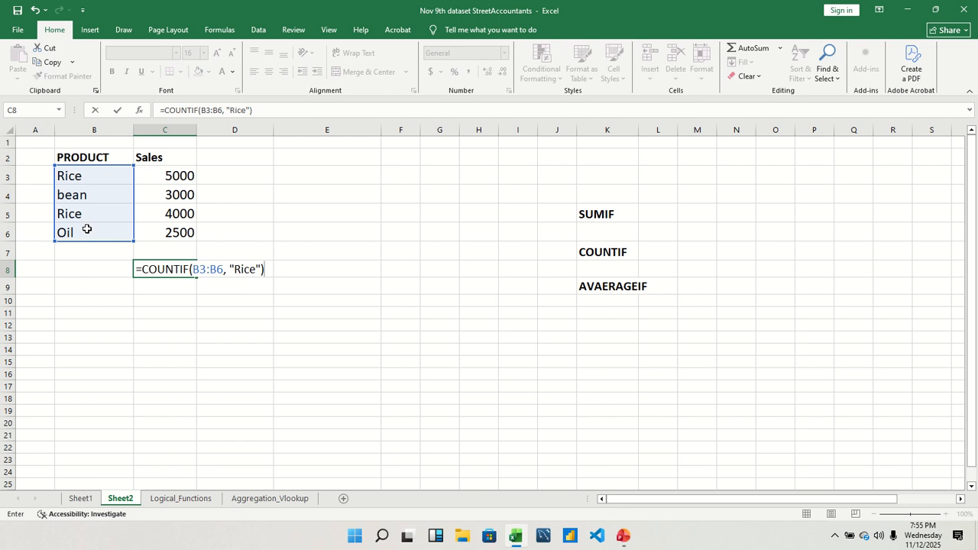
key(Return)
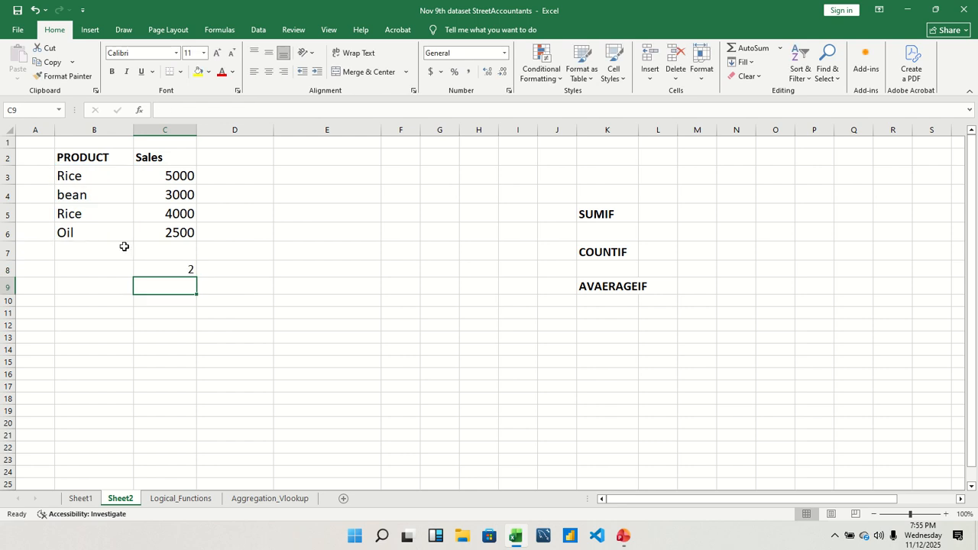
- Check the Rice entries in B3 and B5 and change the COUNTIF criterion in C8 to "bean"
click(172, 266)
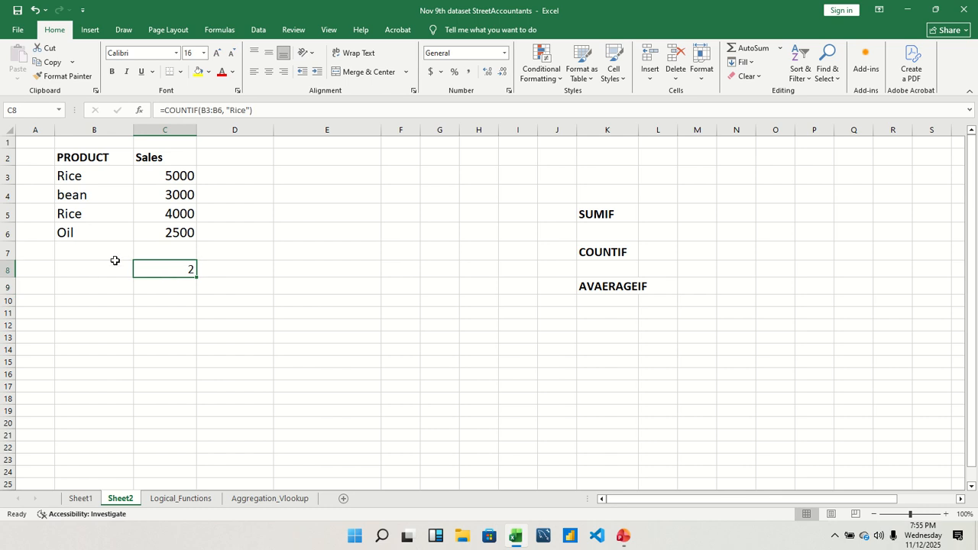
click(81, 179)
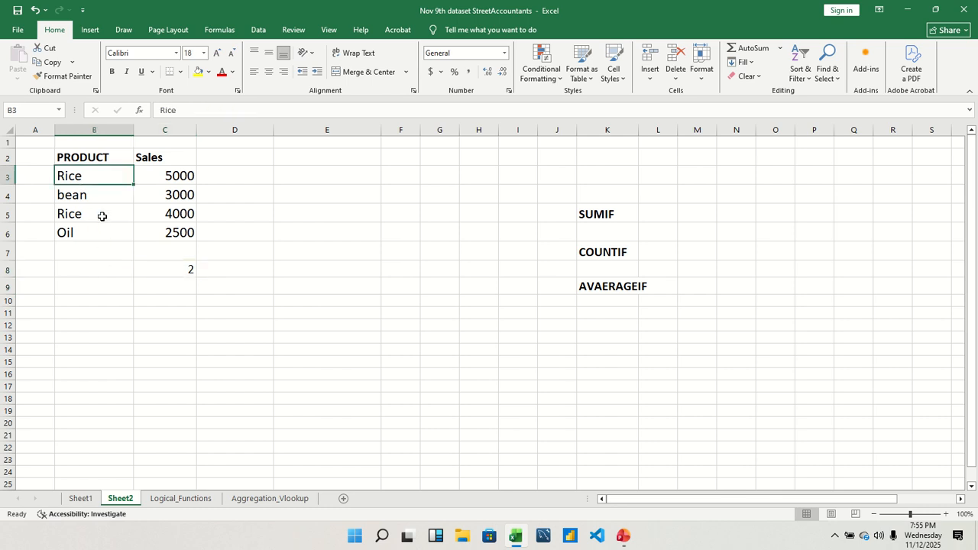
click(100, 214)
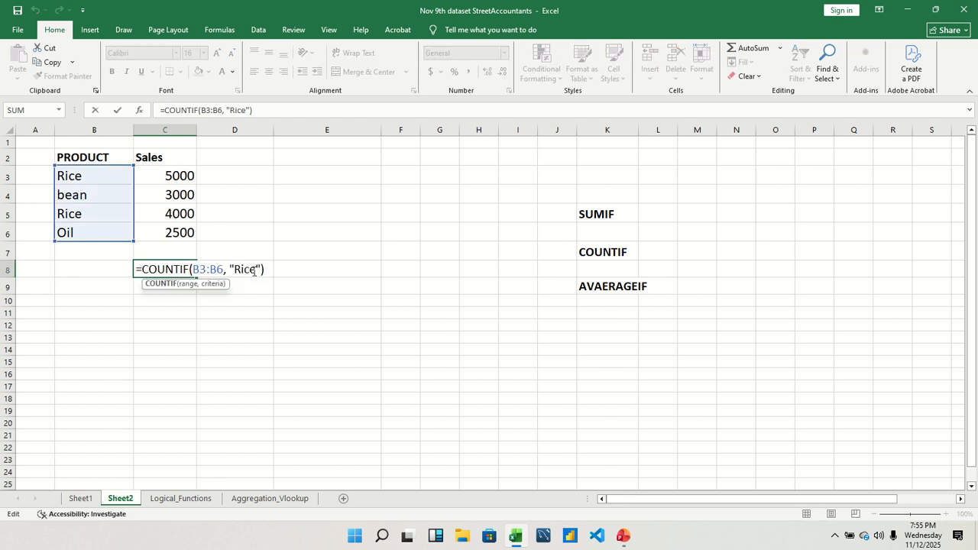
click(256, 269)
key(BackSpace)
key(BackSpace)
key(BackSpace)
key(BackSpace)
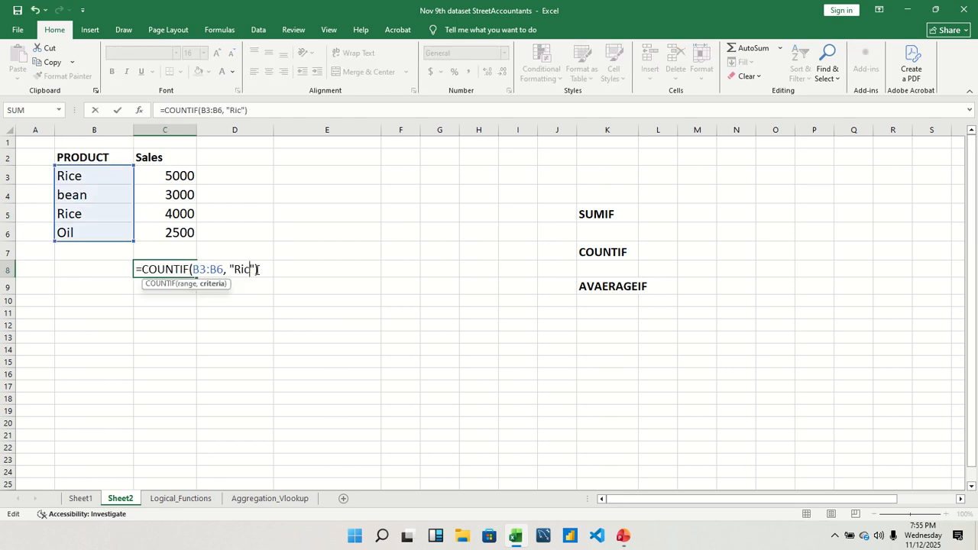
text(beans)
key(BackSpace)
key(Return)
click(187, 271)
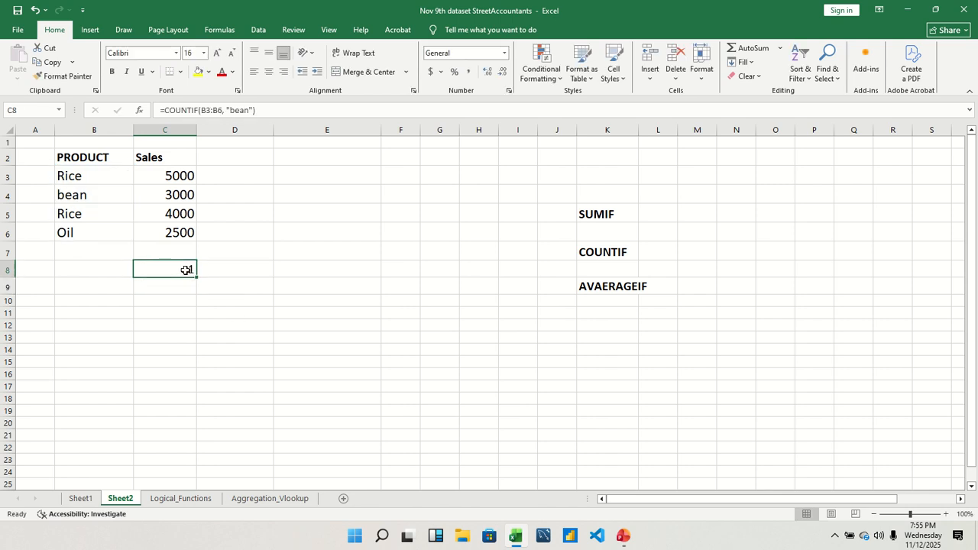
- Add another product entry, bean, in B7 below Oil
click(84, 245)
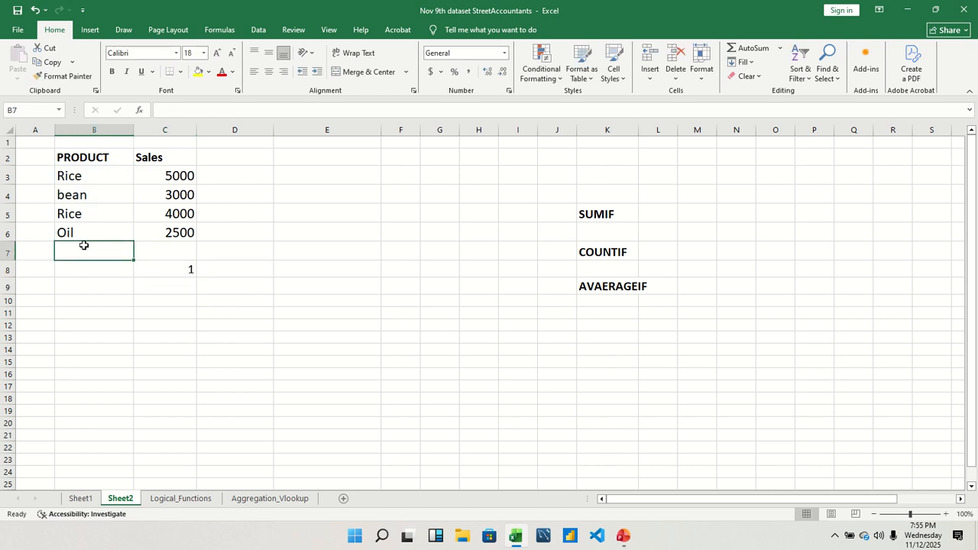
text(bean)
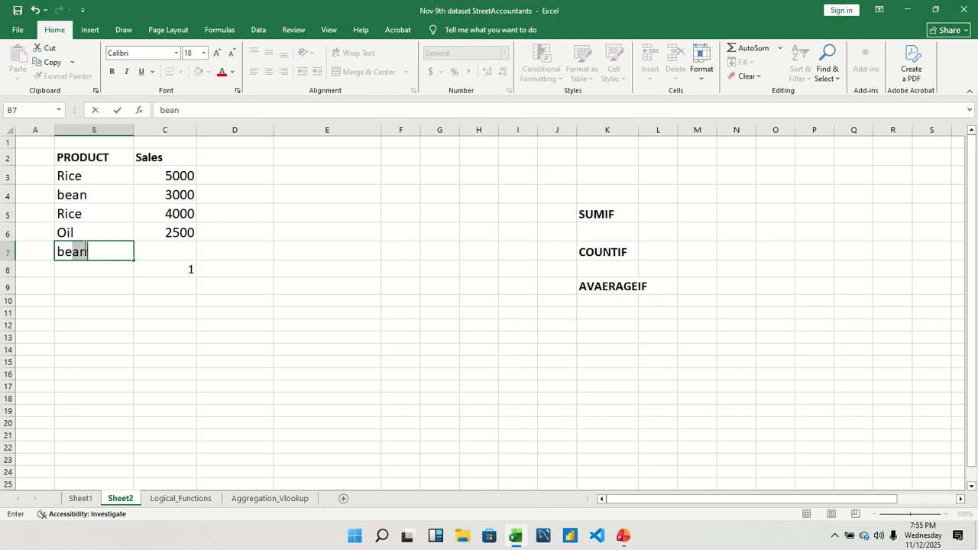
click(96, 274)
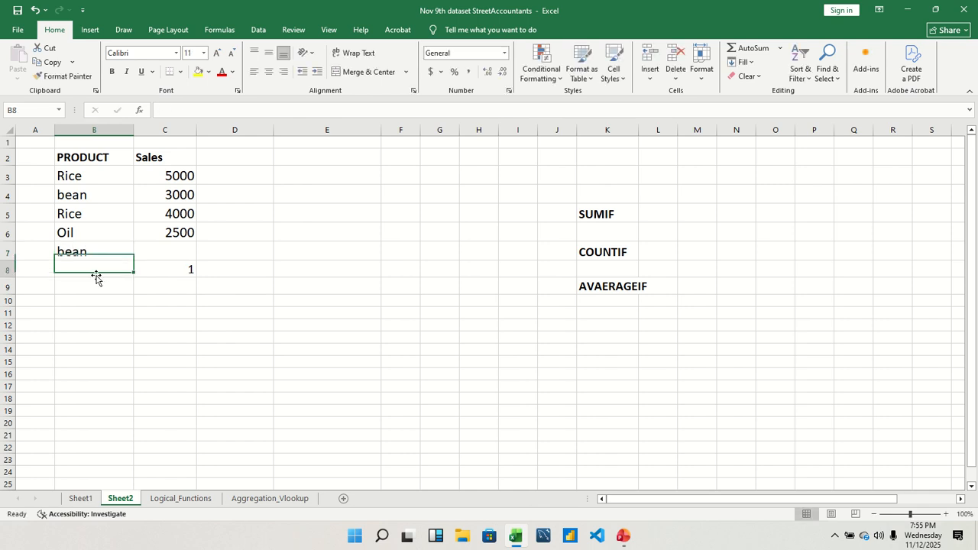
- Replace the range in the COUNTIF formula in C8 with B3:B7 to include the added bean entry
click(157, 272)
double_click(165, 272)
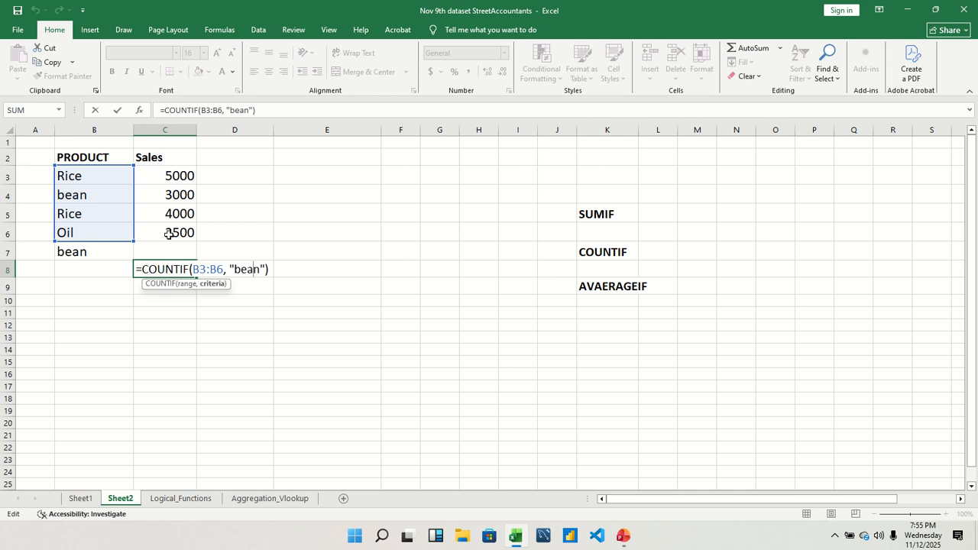
key(Return)
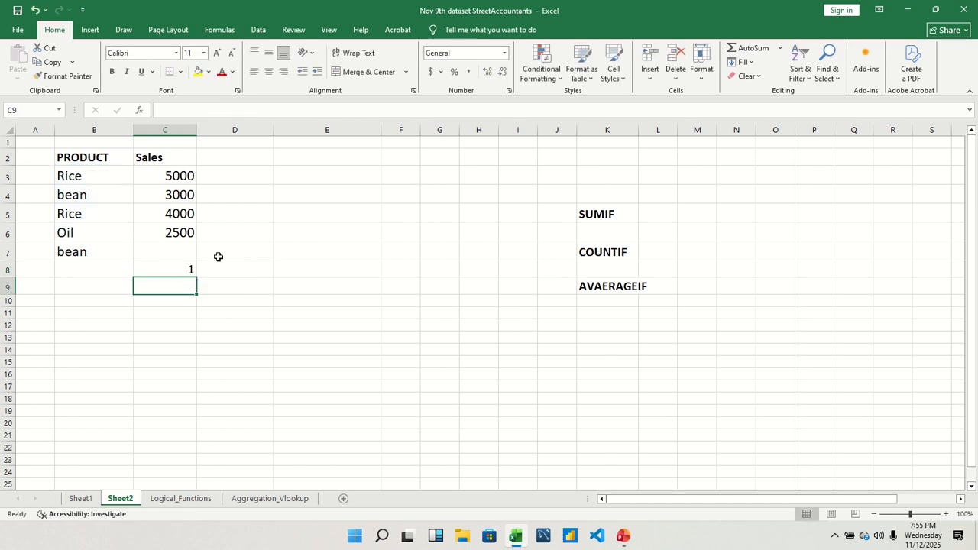
double_click(178, 269)
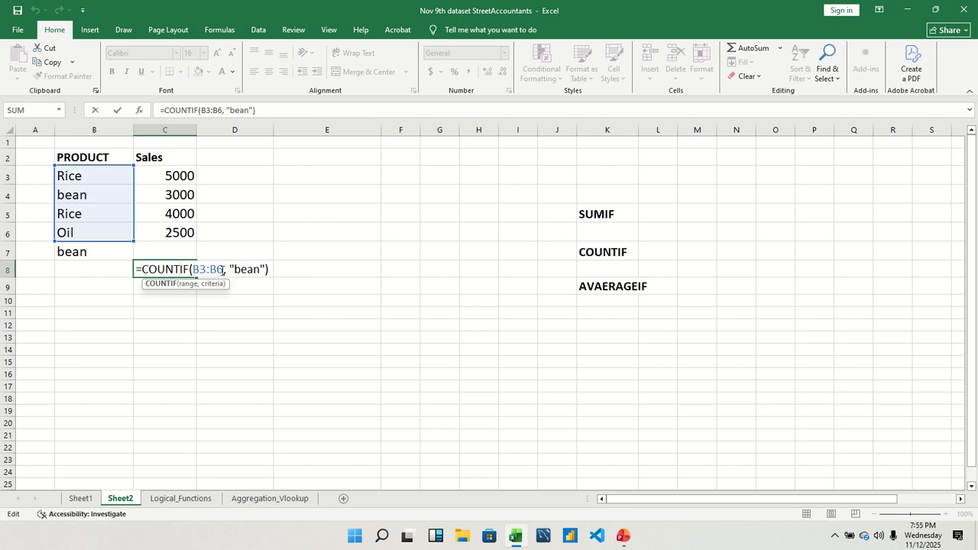
drag(224, 270, 194, 269)
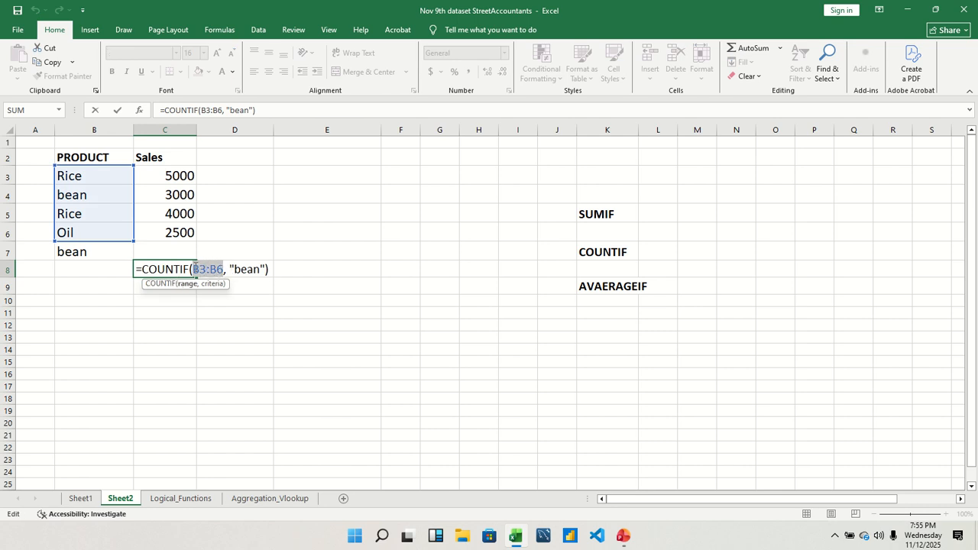
key(BackSpace)
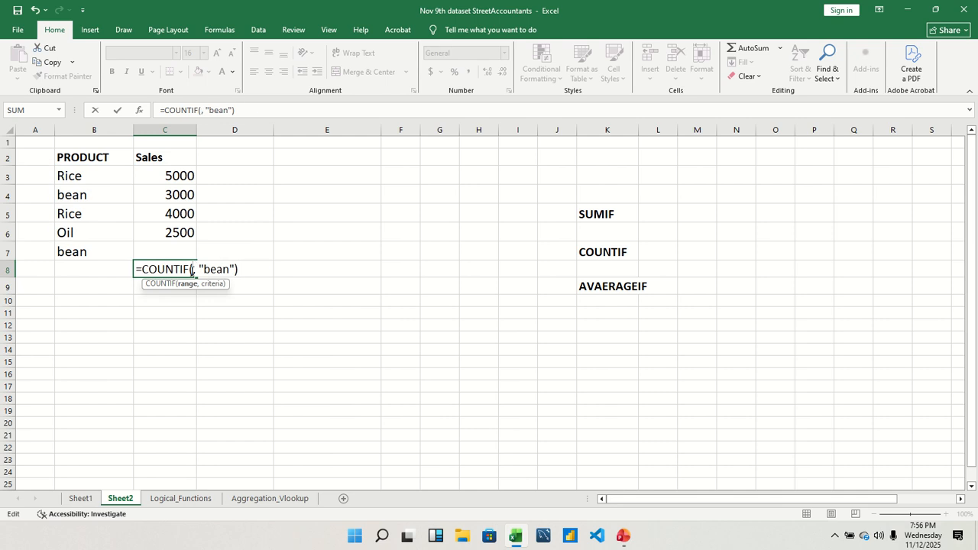
drag(93, 175, 99, 252)
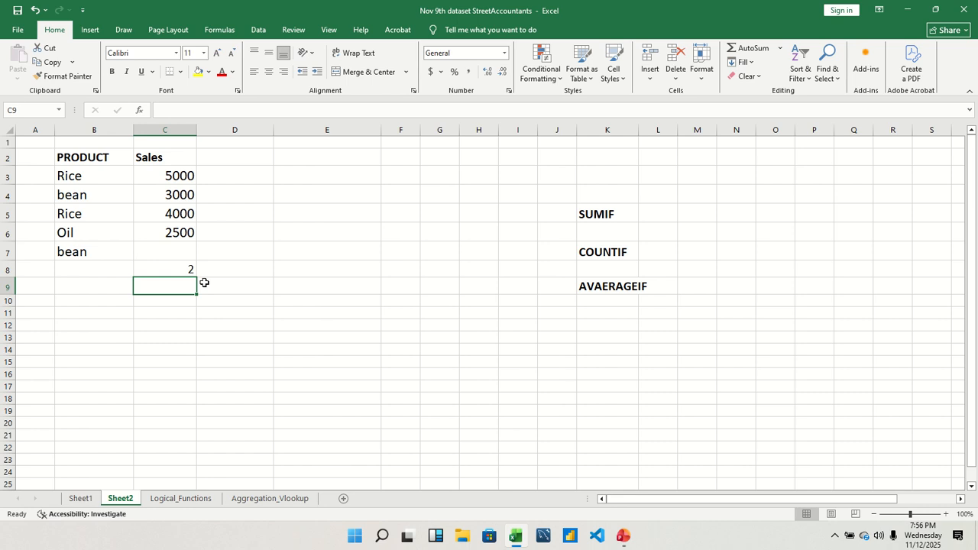
- Clear the contents of B7:C8, removing the extra bean entry and the COUNTIF formula
click(603, 289)
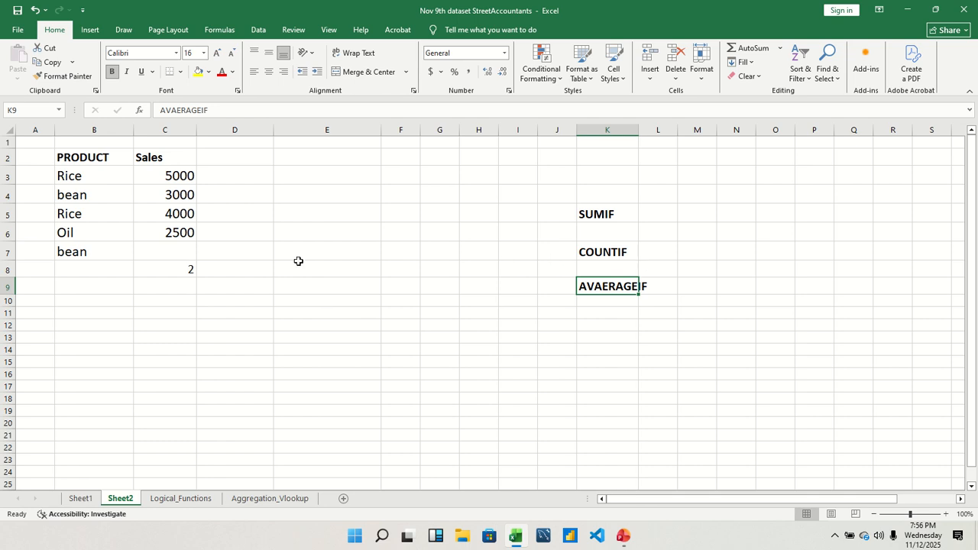
click(122, 252)
drag(122, 252, 192, 269)
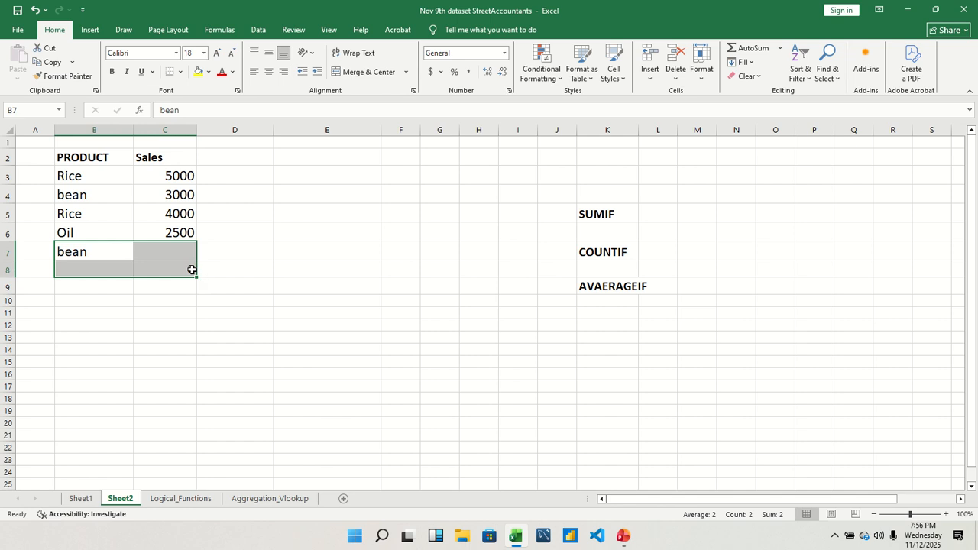
right_click(192, 269)
click(231, 340)
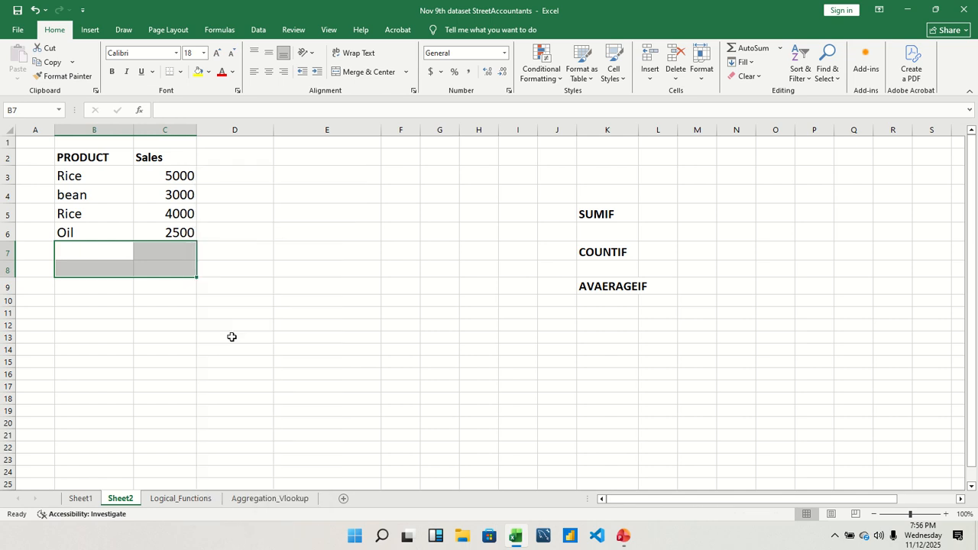
- Enter =AVERAGEIF(B3:B6, "Rice", C3:C6) in C8 and review the formula
double_click(156, 269)
text(=)
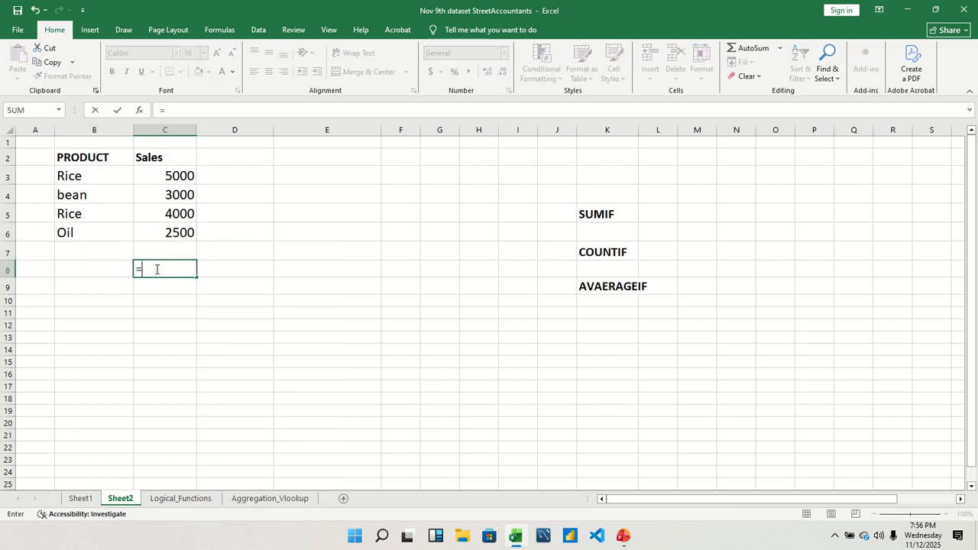
text(ave)
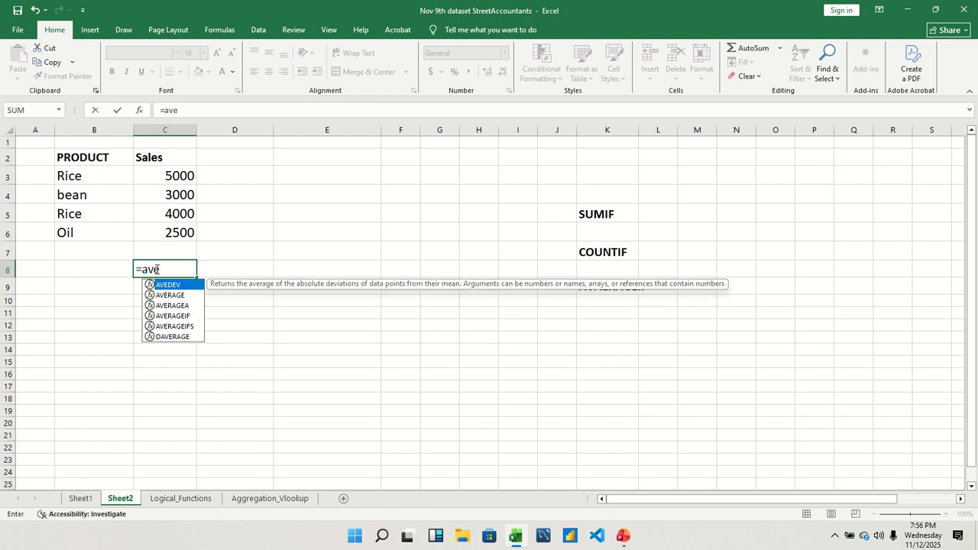
double_click(179, 315)
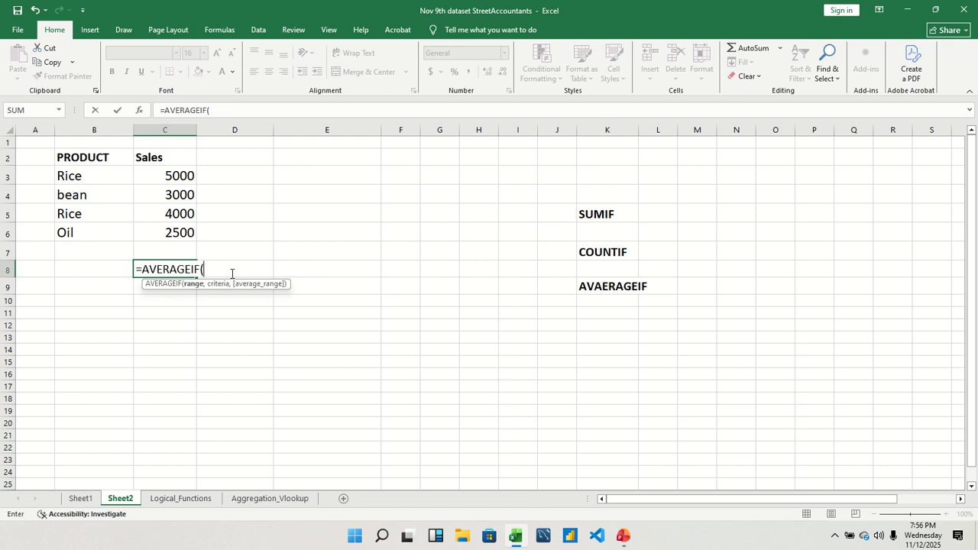
drag(102, 182, 106, 229)
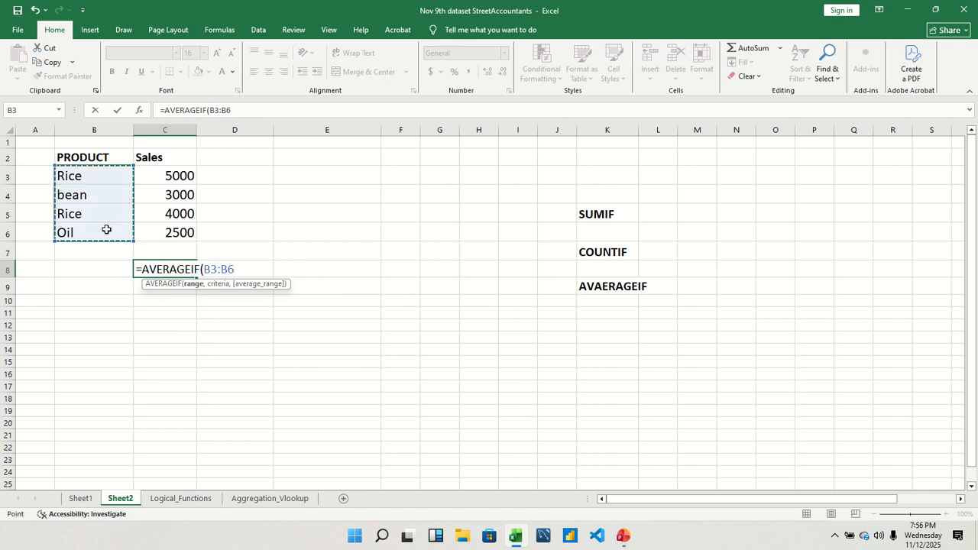
text(,)
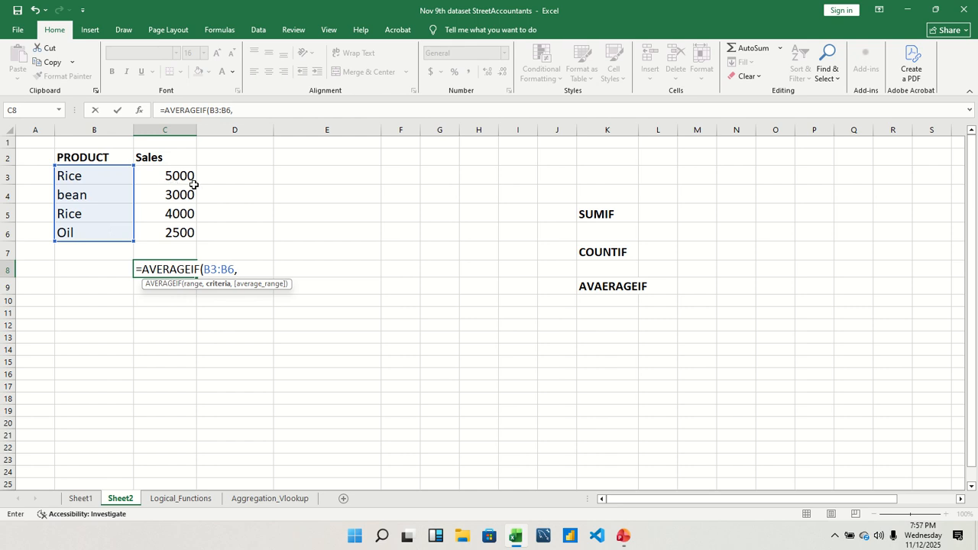
text("Rice",)
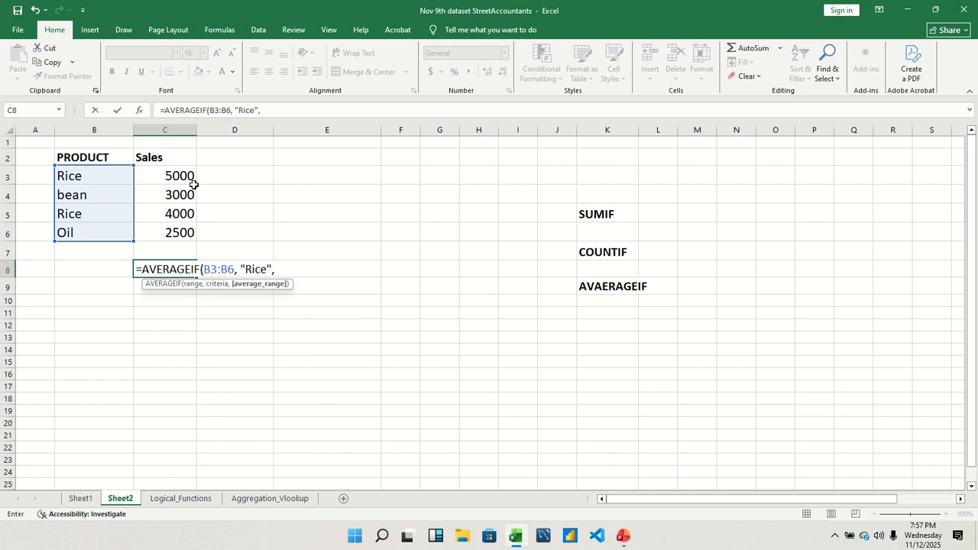
drag(192, 181, 188, 228)
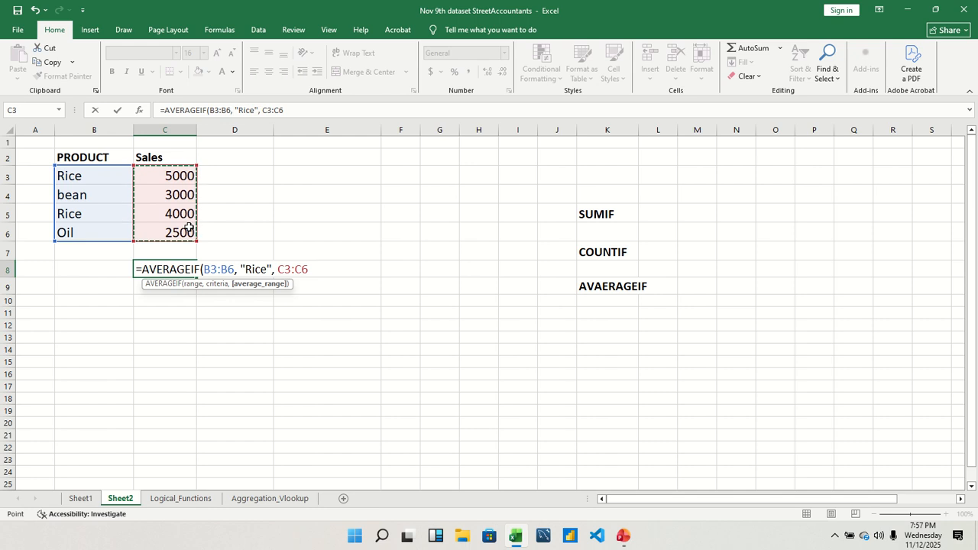
text())
key(Return)
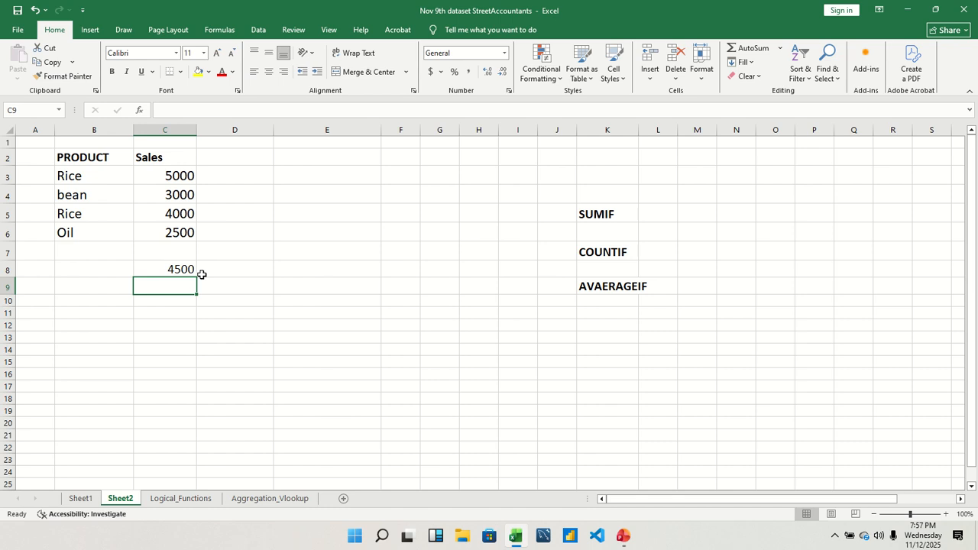
click(191, 270)
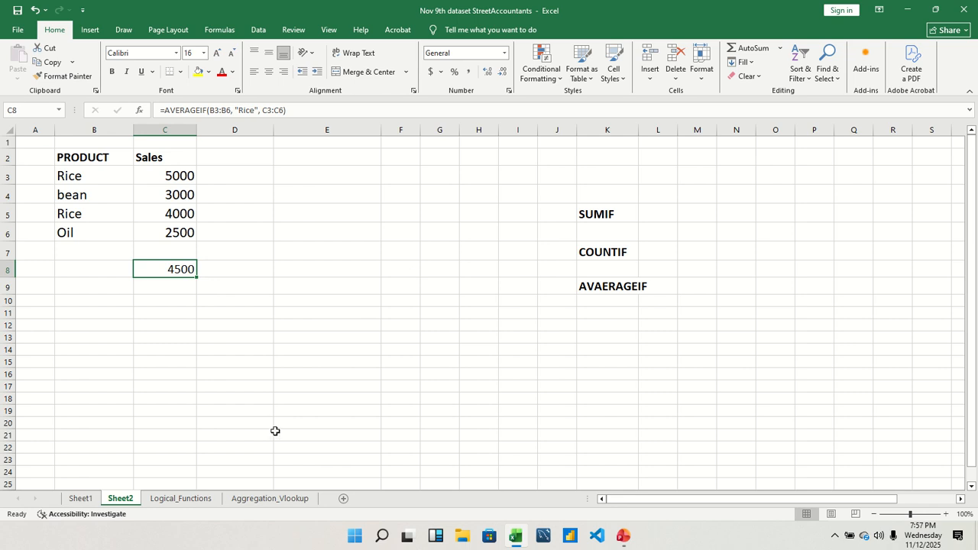
- On the Logical_Functions sheet, widen column K slightly and enter the heading VLOOKUP in K3
click(185, 500)
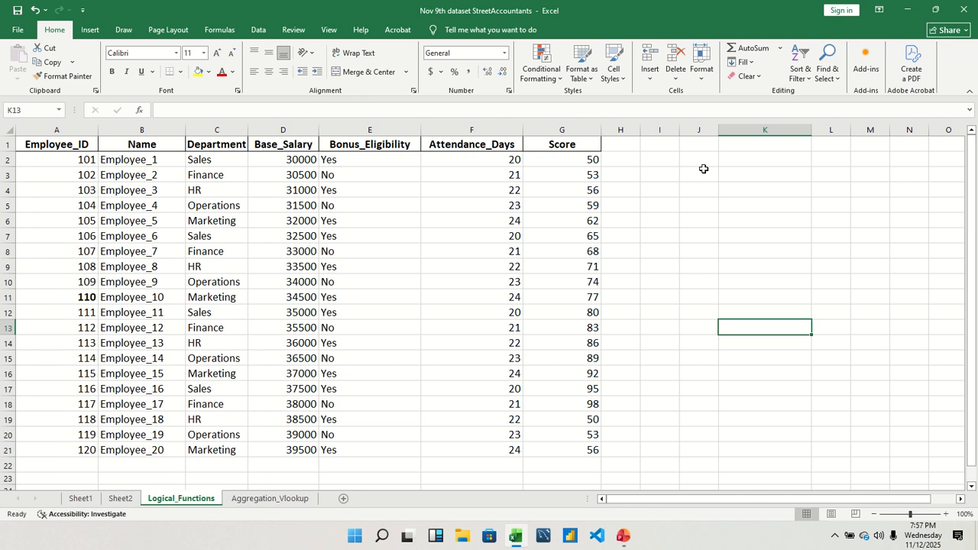
drag(812, 130, 832, 136)
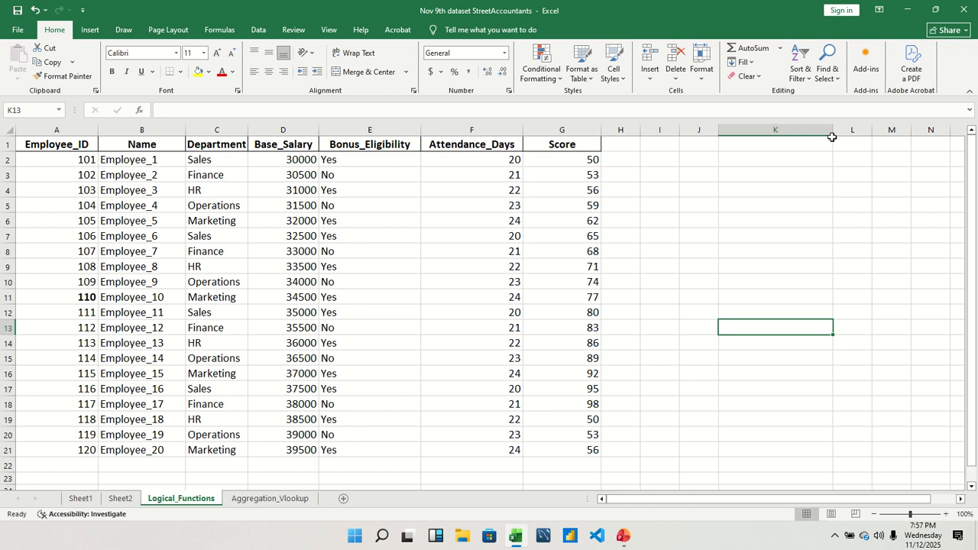
click(758, 169)
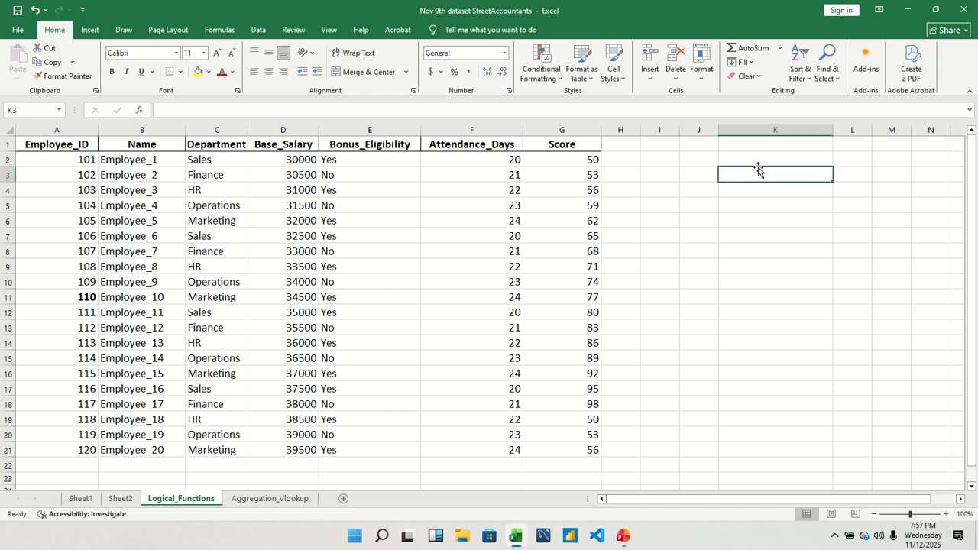
text(VL)
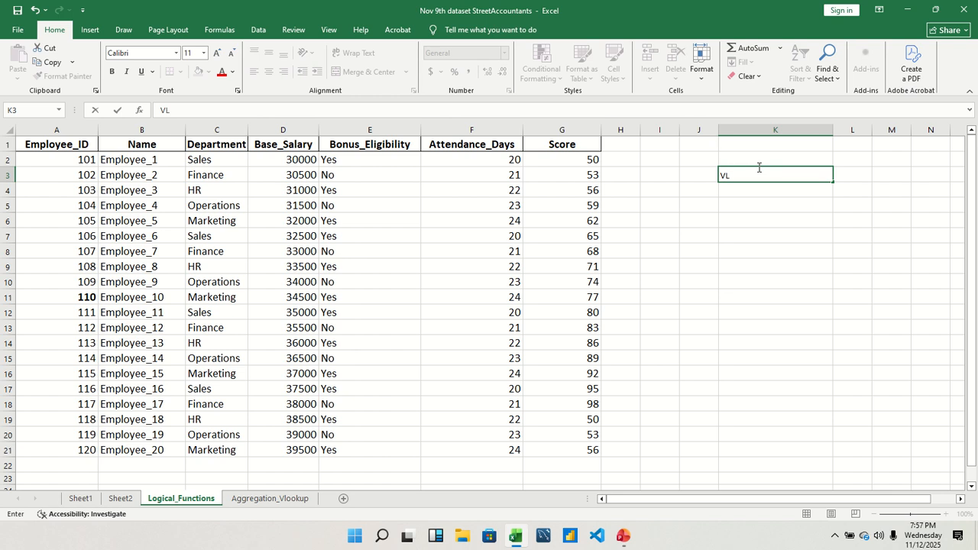
text(OOKUP)
click(763, 204)
- Format the VLOOKUP heading in K3 as bold at font size 16
click(737, 175)
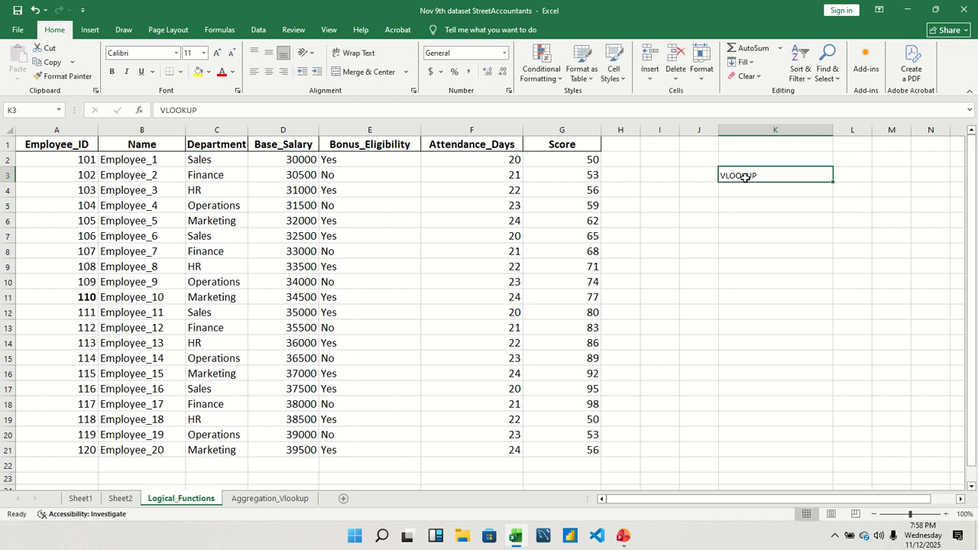
click(203, 53)
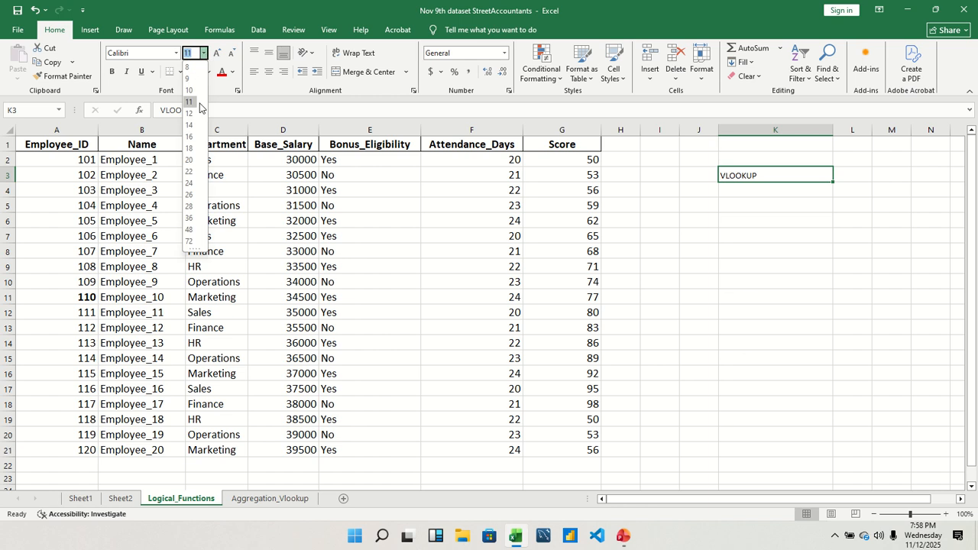
click(197, 141)
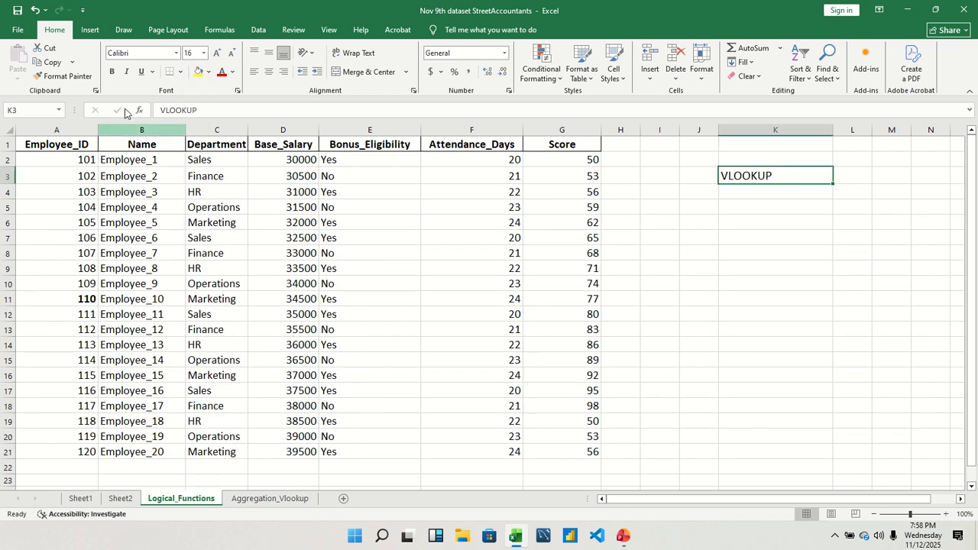
click(112, 71)
click(753, 191)
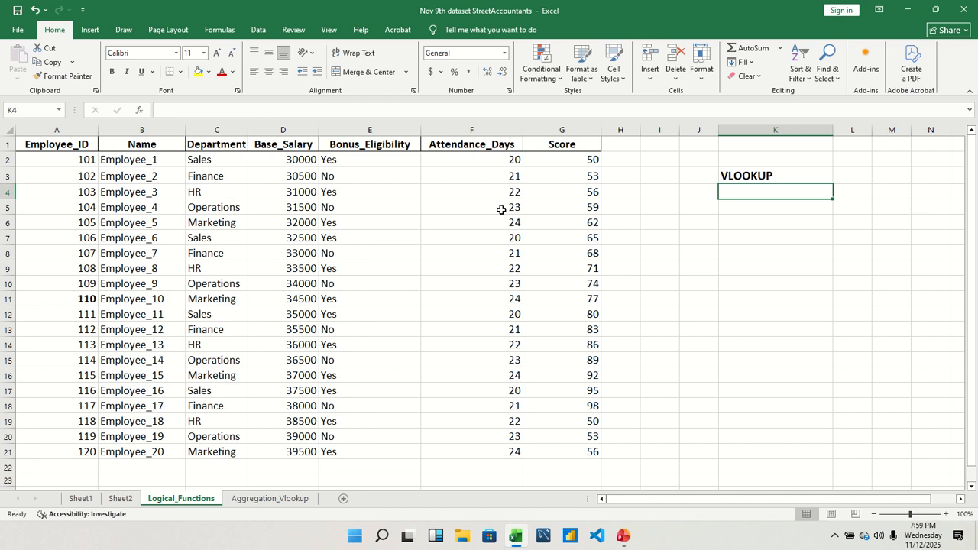
- Begin a VLOOKUP formula in K11 beside the employee table
double_click(737, 298)
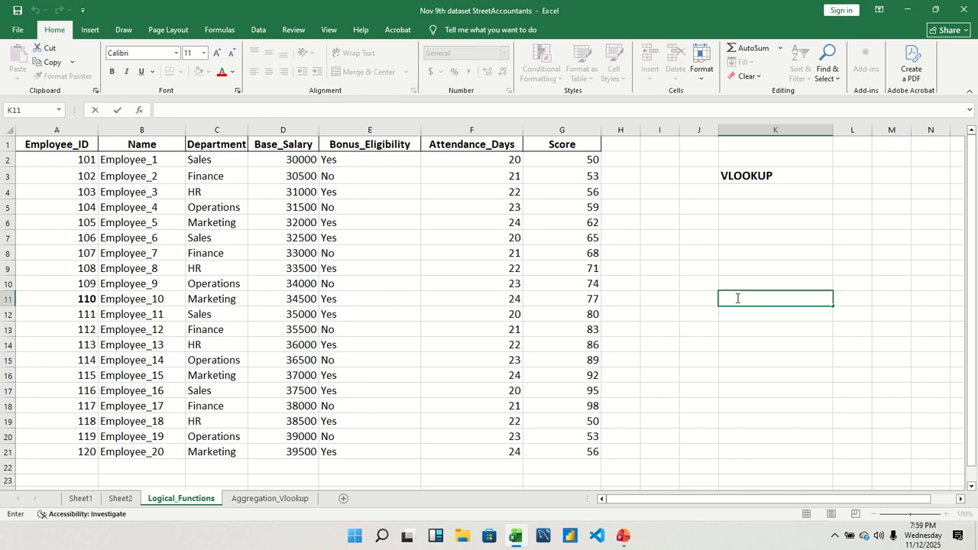
text(=v)
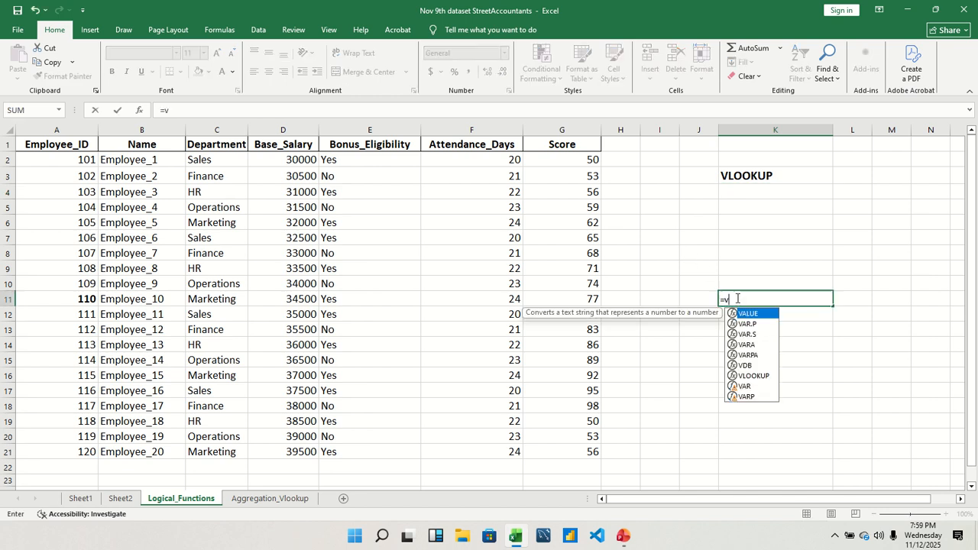
double_click(765, 375)
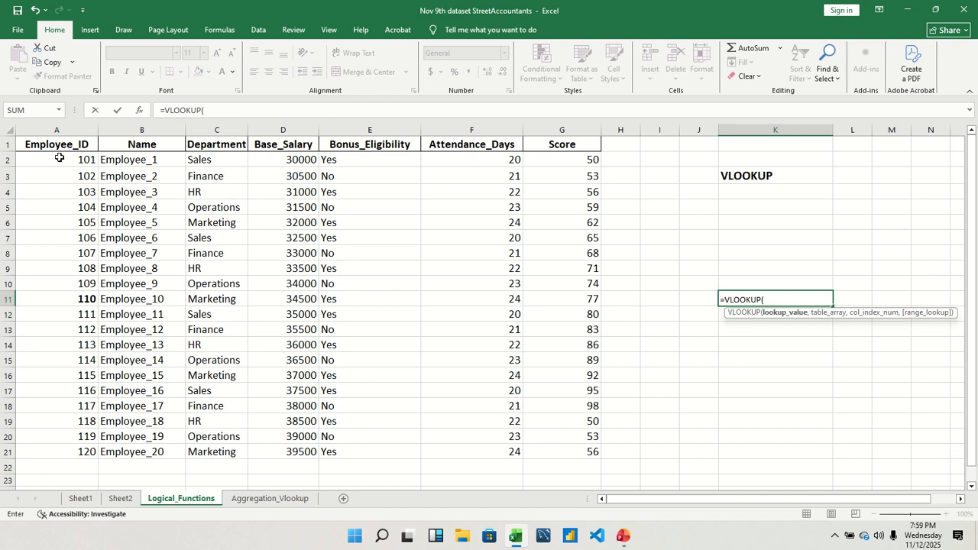
click(80, 345)
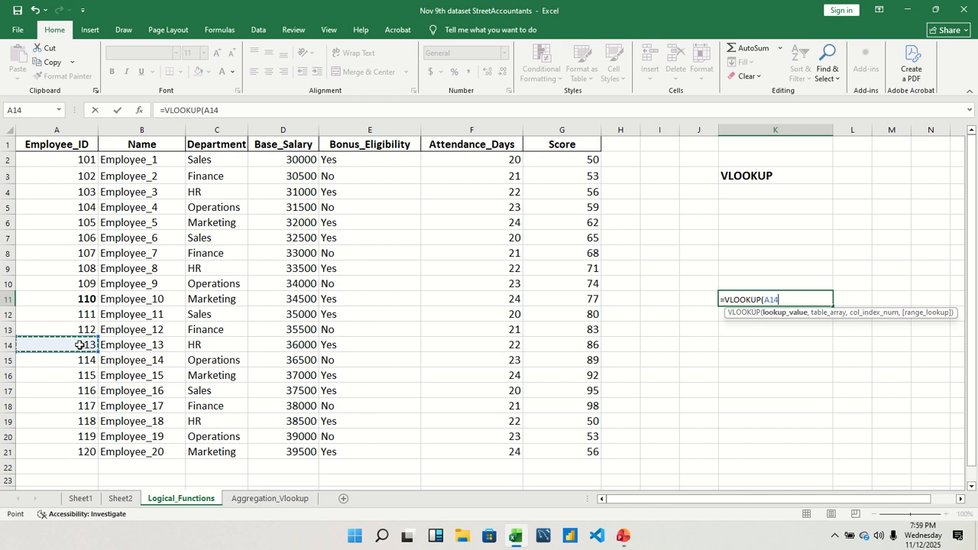
key(BackSpace)
key(BackSpace)
key(BackSpace)
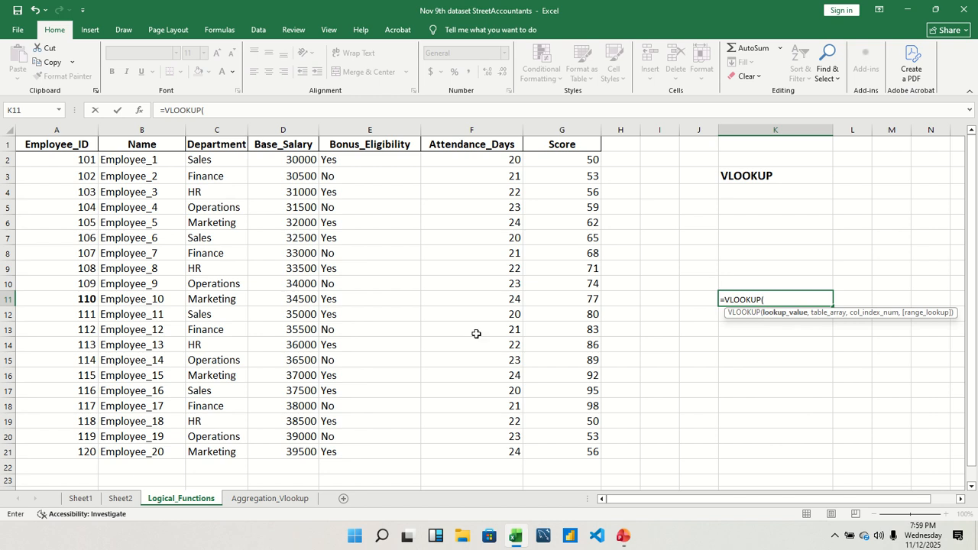
- Complete the K11 formula as =VLOOKUP(113,A2:G21, 4,FALSE) to look up the base salary with an exact match
click(769, 297)
text(,)
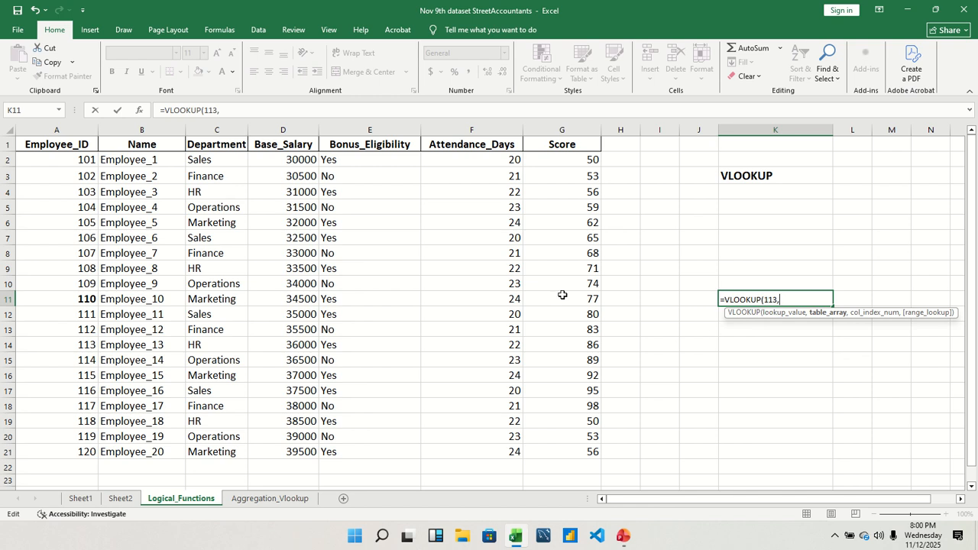
drag(70, 161, 595, 453)
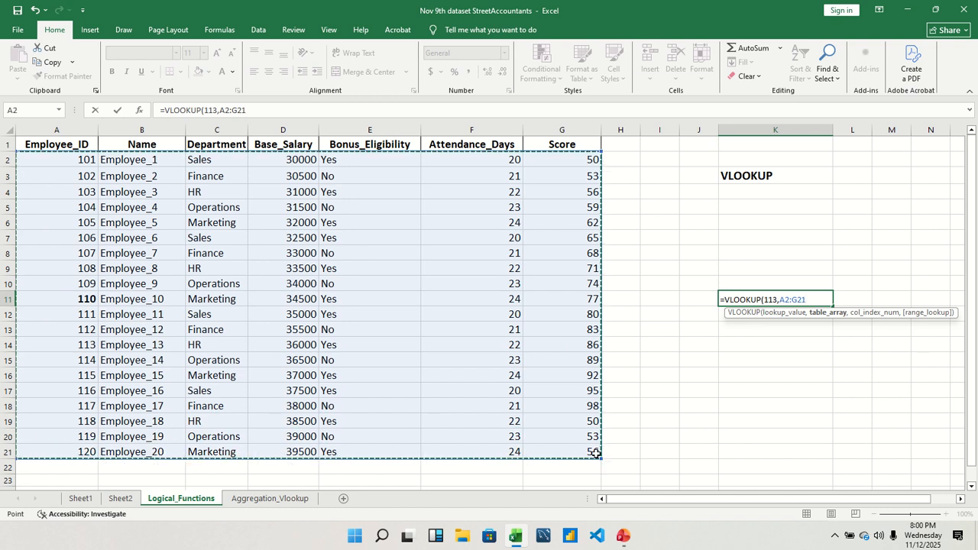
text(, 4)
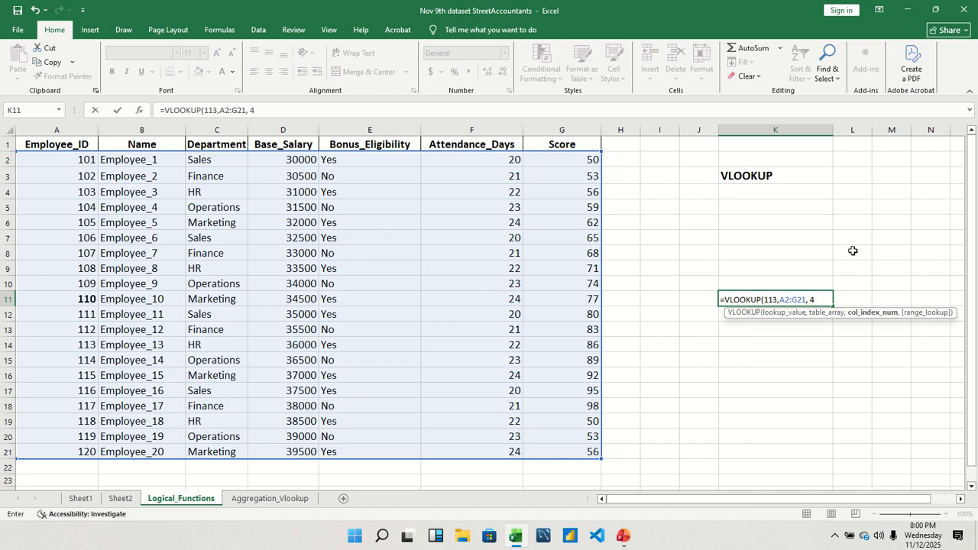
text(,)
key(BackSpace)
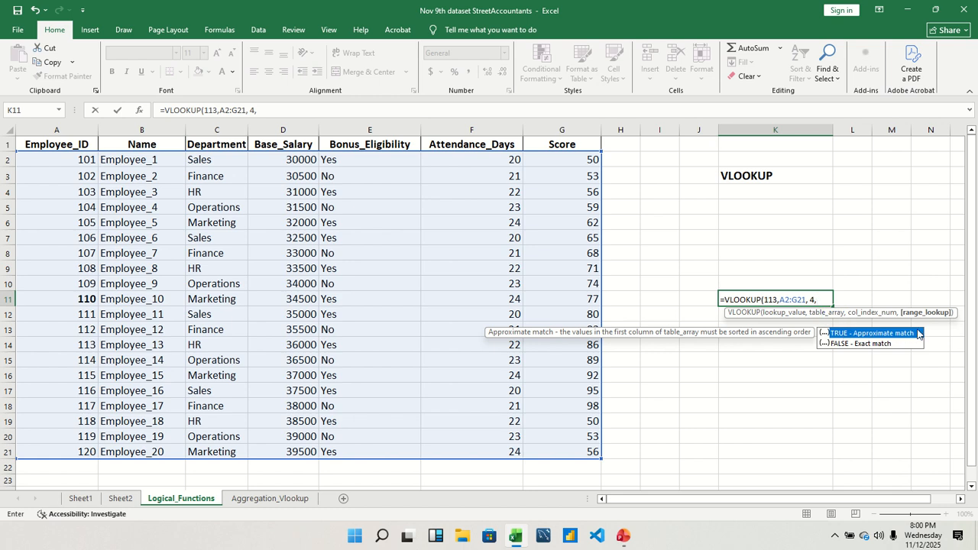
click(858, 343)
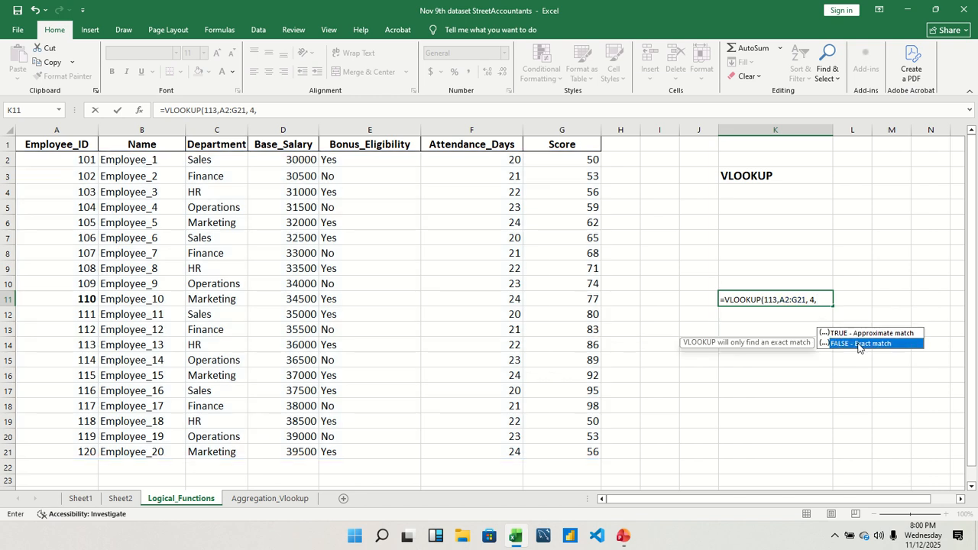
double_click(857, 345)
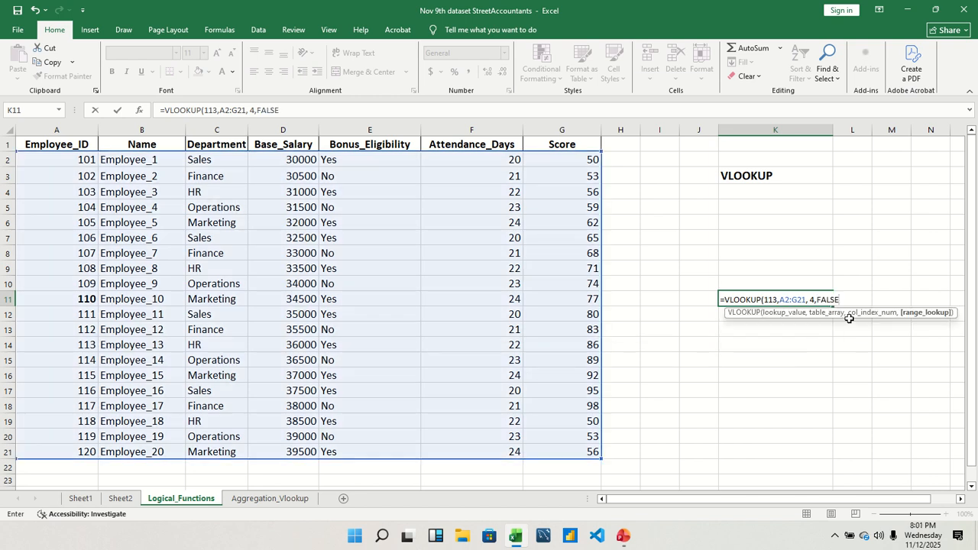
text())
key(Return)
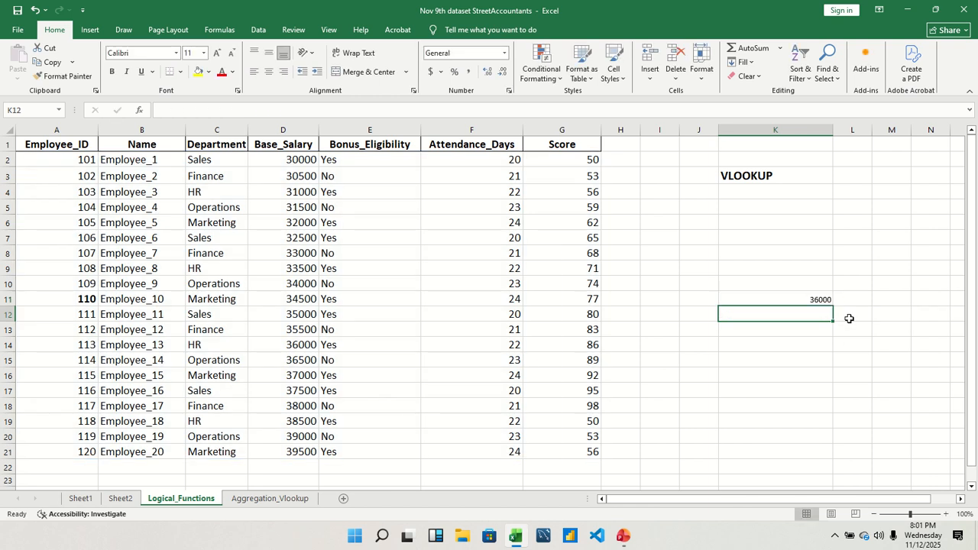
- Check the VLOOKUP result in K11 against the Employee_ID and Base_Salary cells in row 14
click(815, 300)
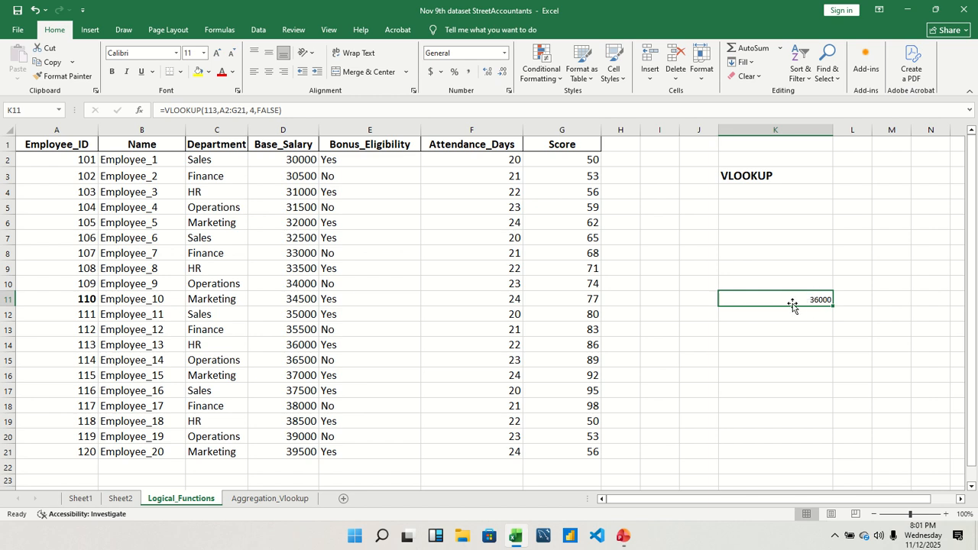
click(77, 345)
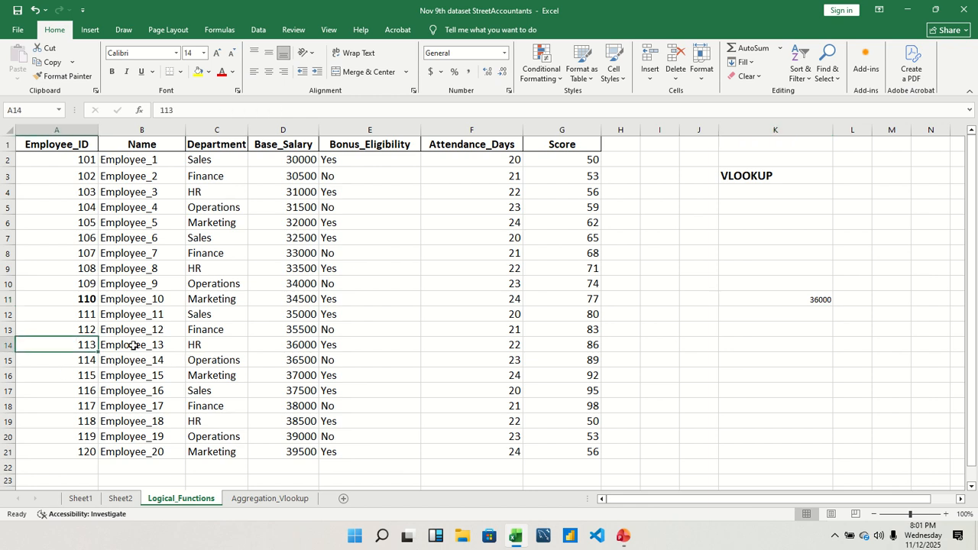
click(298, 345)
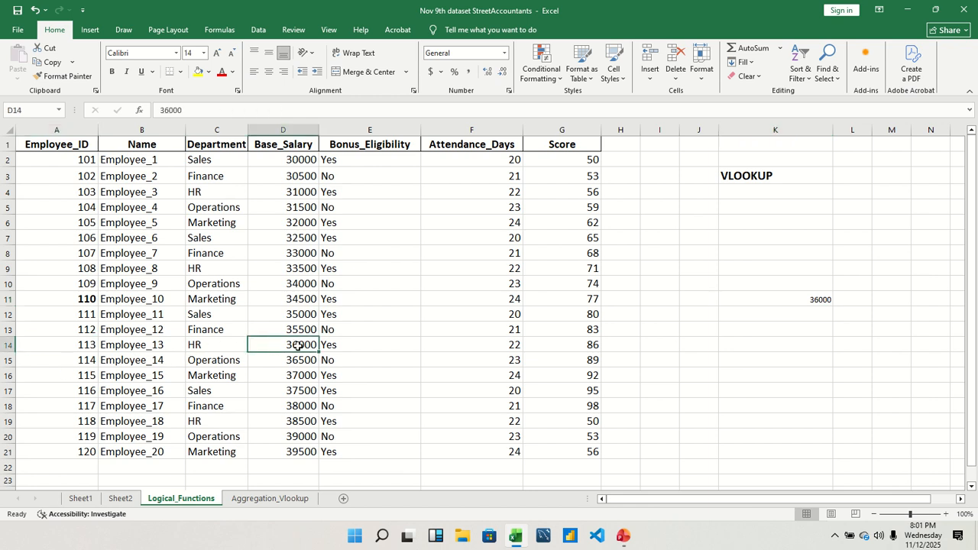